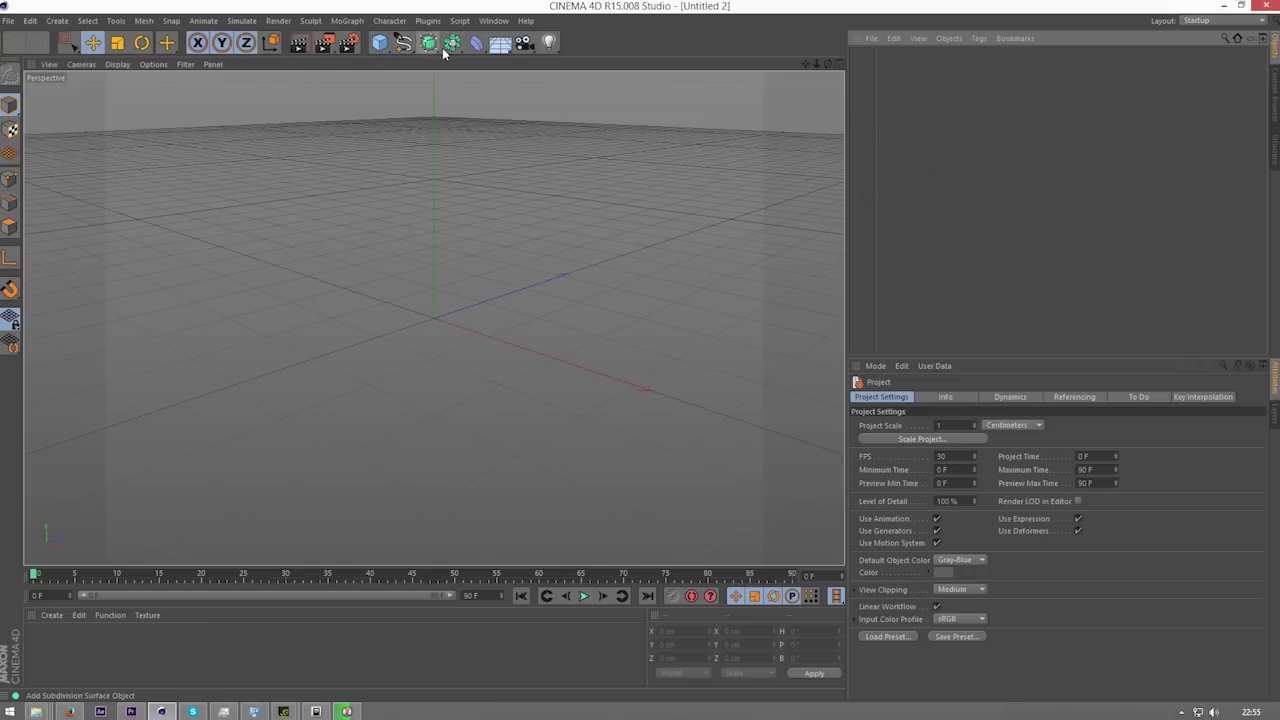
# Step: Add a Plane primitive and scale it up uniformly to about 659 by 659 cm
pyautogui.click(379, 42)
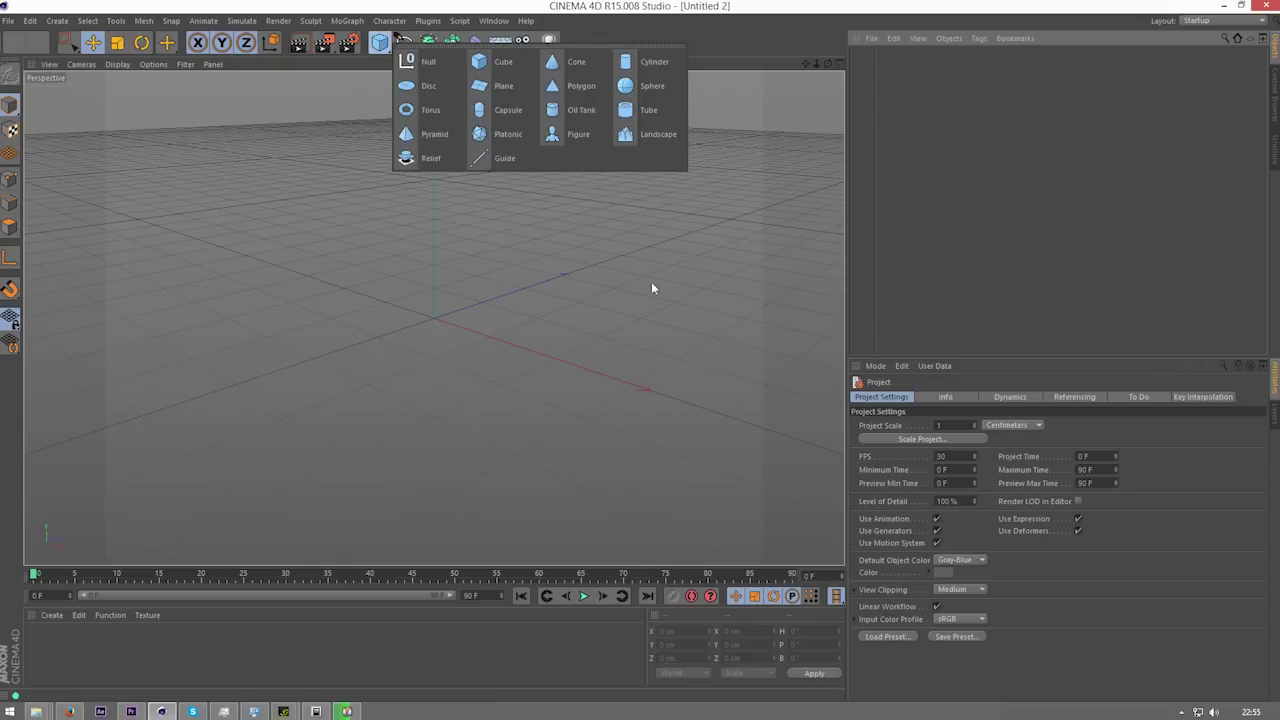
pyautogui.click(500, 85)
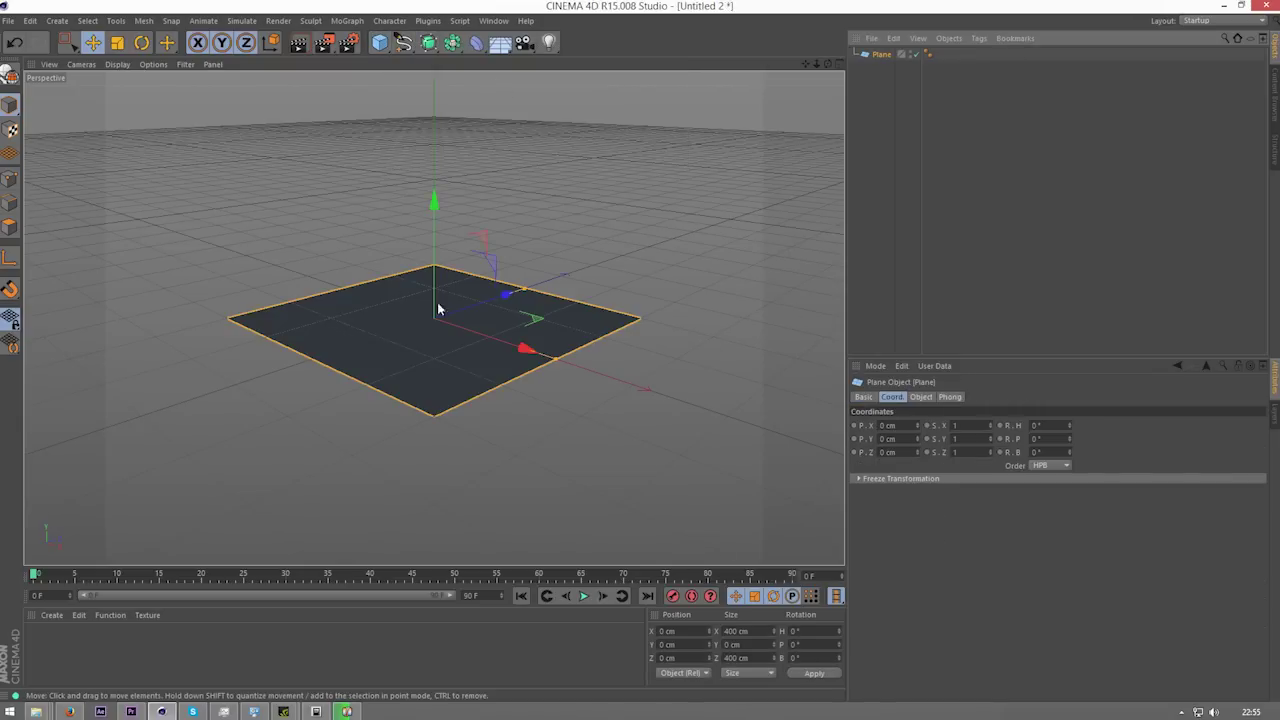
pyautogui.press('t')
pyautogui.moveTo(378, 227); pyautogui.dragTo(462, 262)
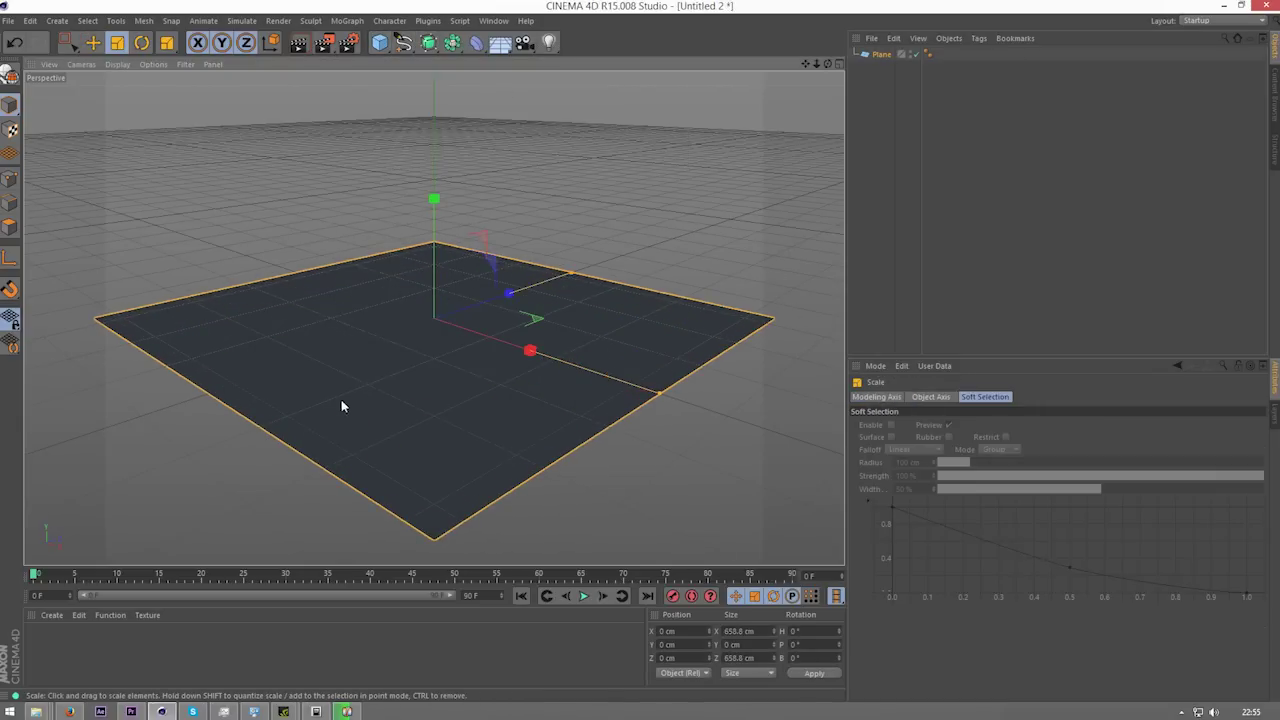
pyautogui.press('e')
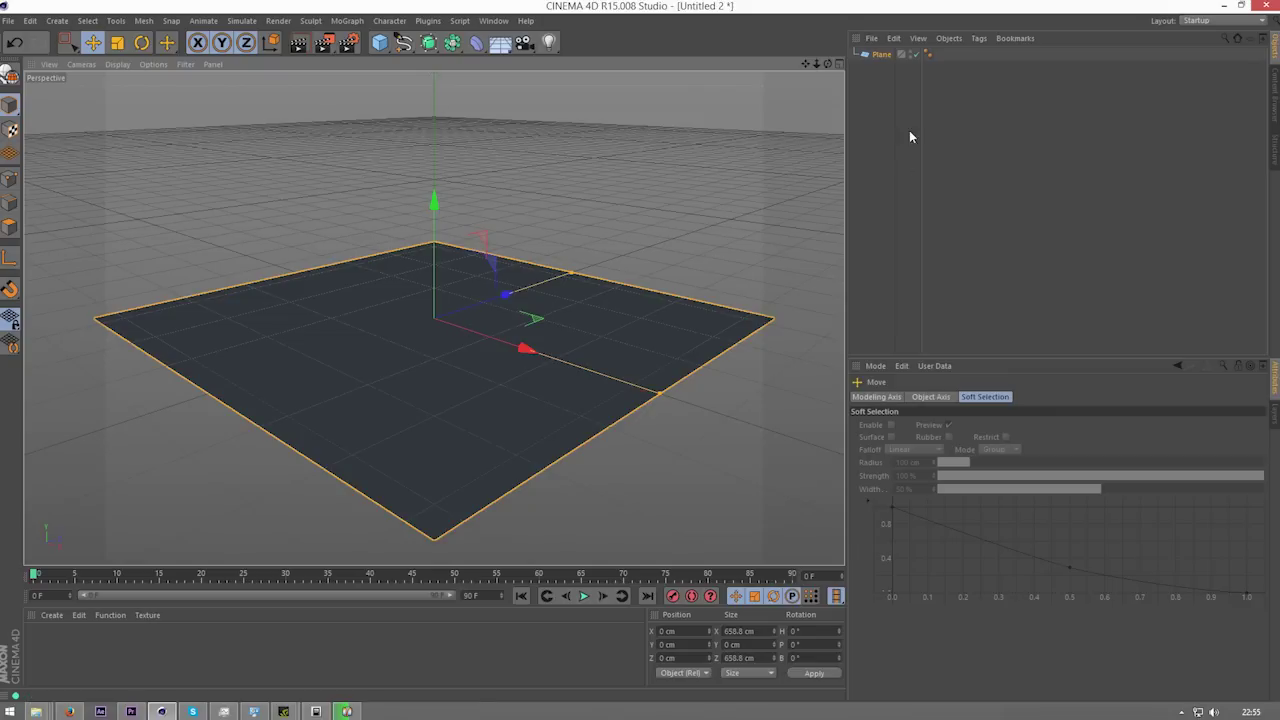
# Step: Create a new material, load a Layer shader as its Color texture and open that shader's properties
pyautogui.doubleClick(140, 637)
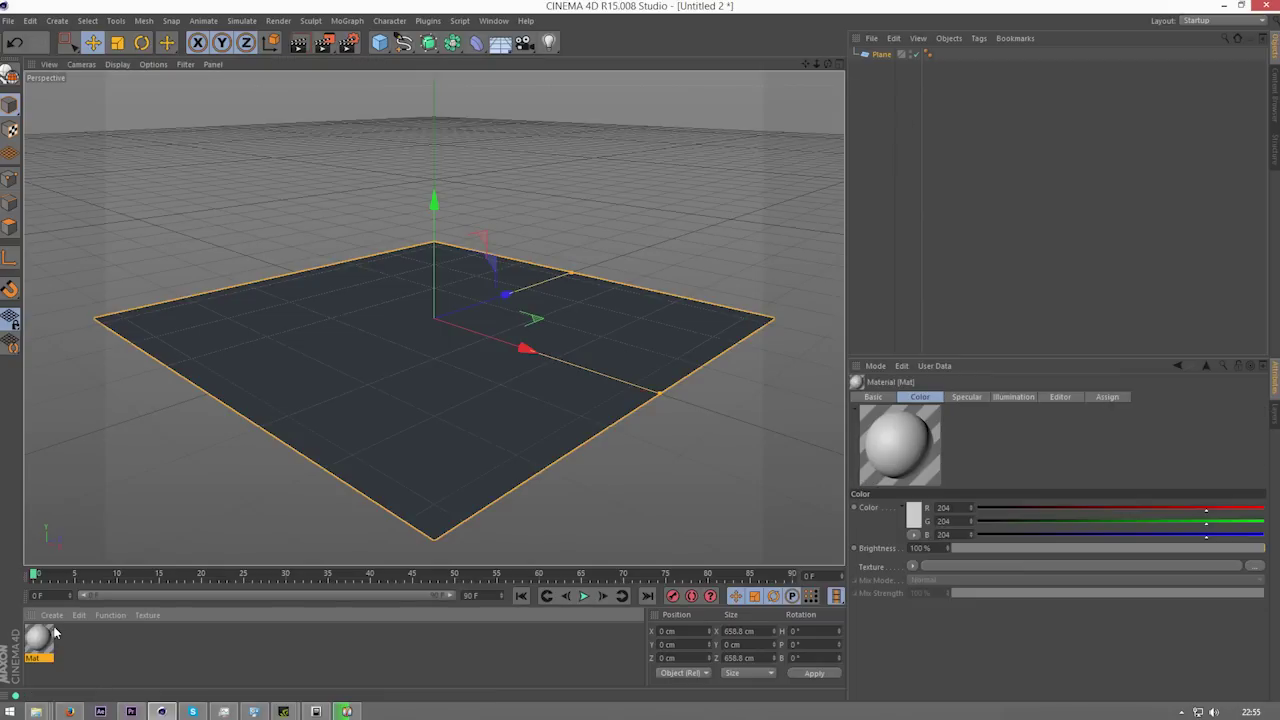
pyautogui.doubleClick(39, 640)
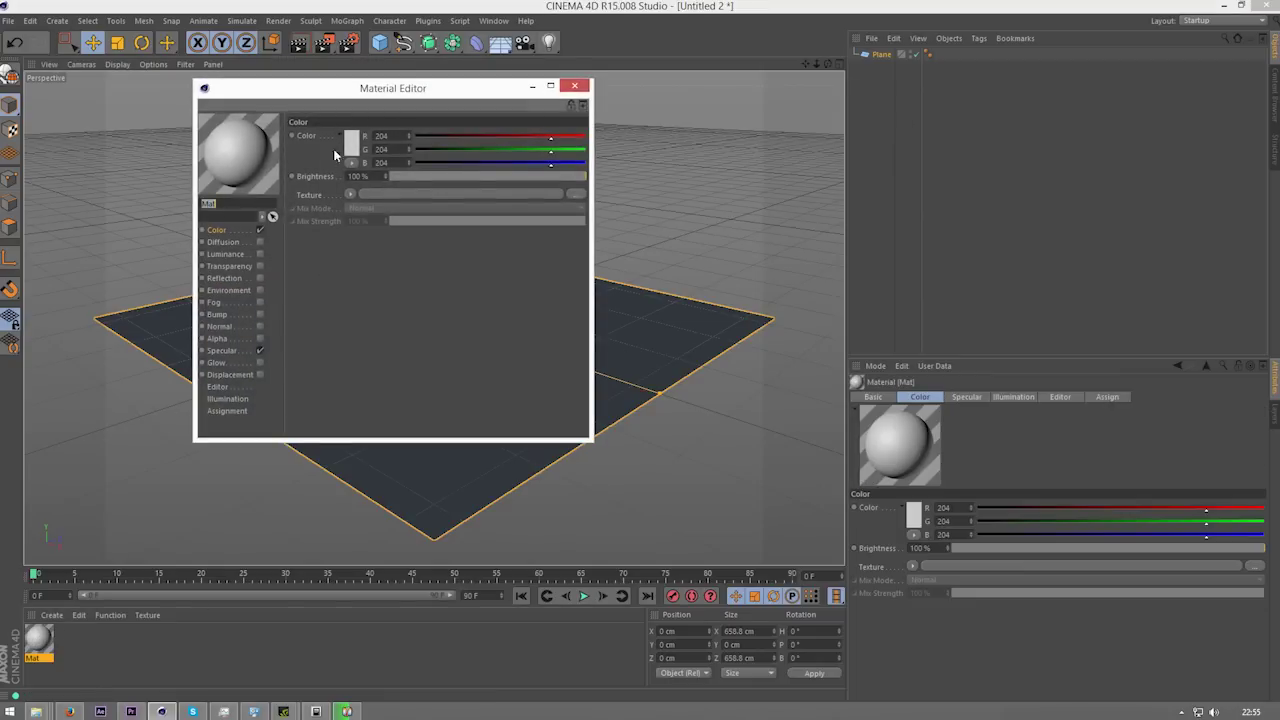
pyautogui.click(350, 195)
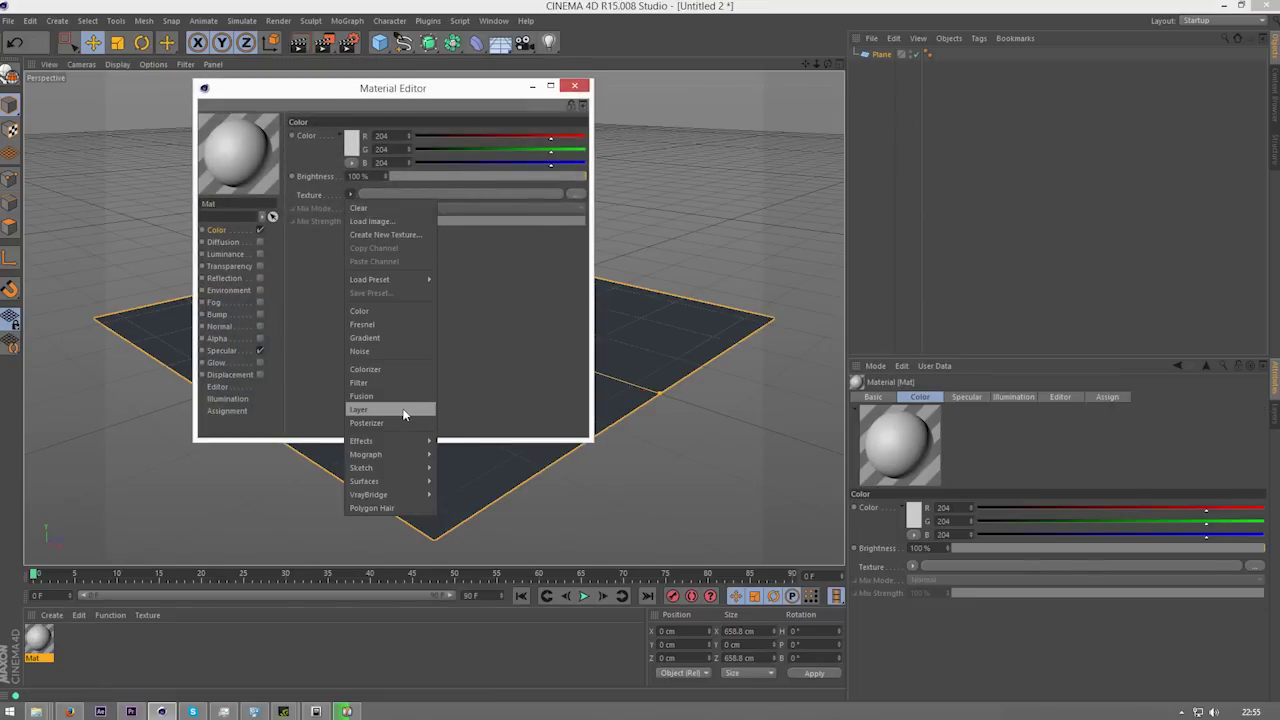
pyautogui.click(400, 409)
pyautogui.click(345, 212)
# Step: Add two Noise shaders to the Layer shader and set the upper one's blend mode to Burn
pyautogui.click(351, 242)
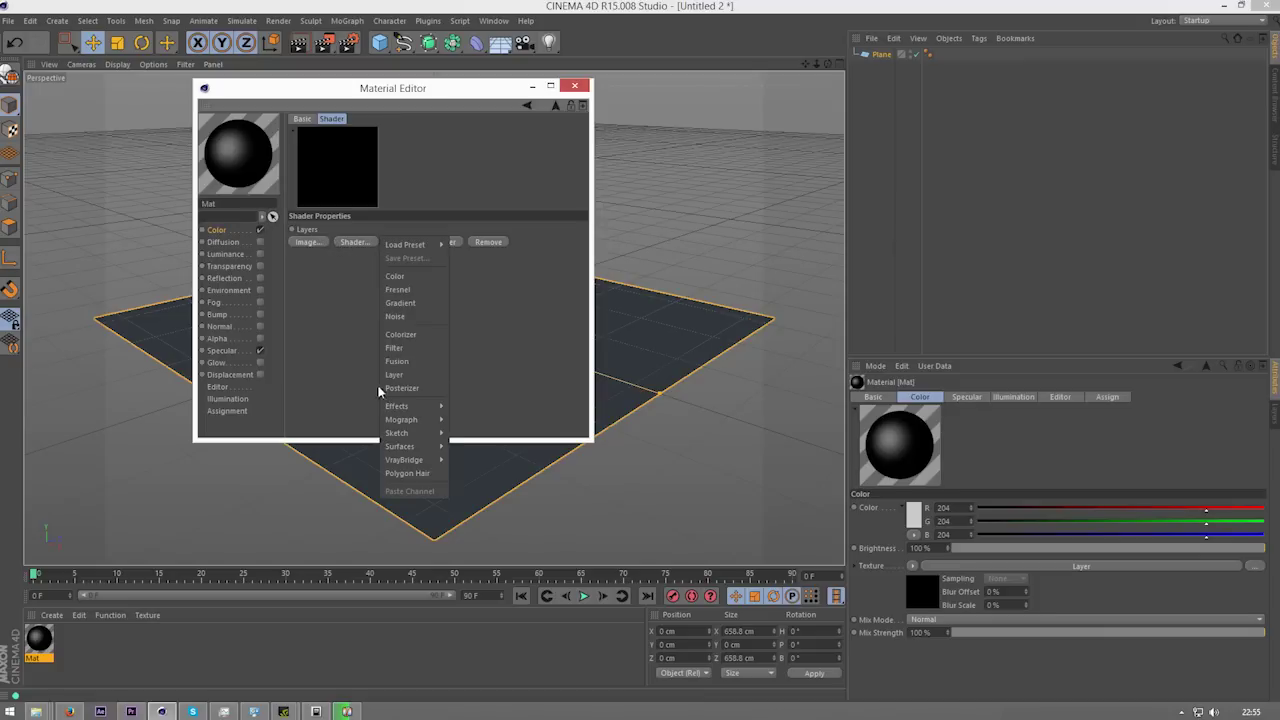
pyautogui.click(405, 333)
pyautogui.click(359, 243)
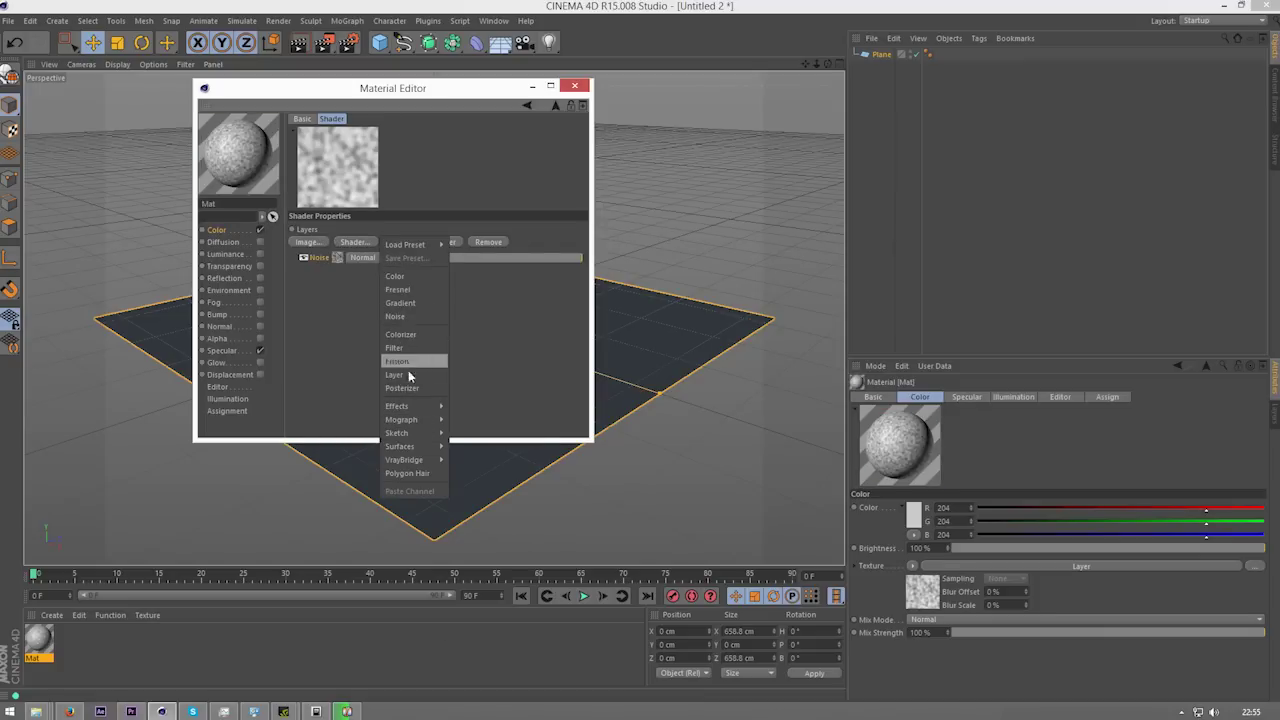
pyautogui.click(405, 316)
pyautogui.click(371, 272)
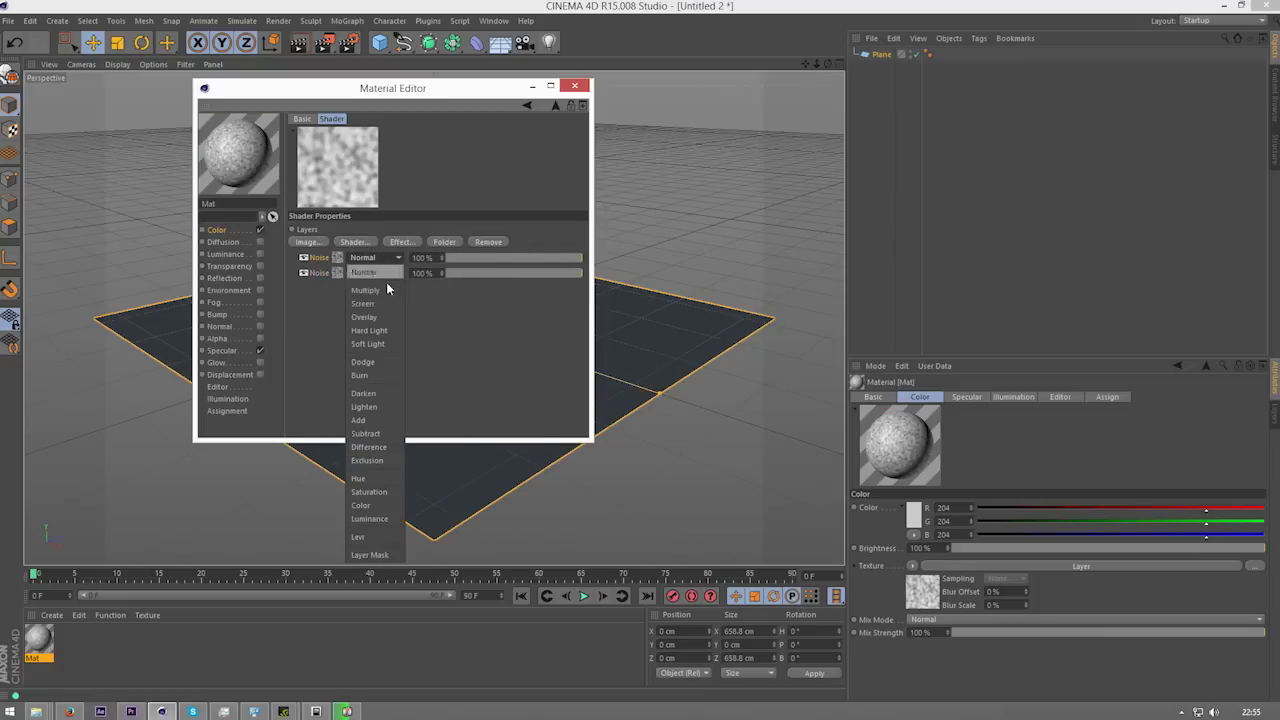
pyautogui.click(373, 376)
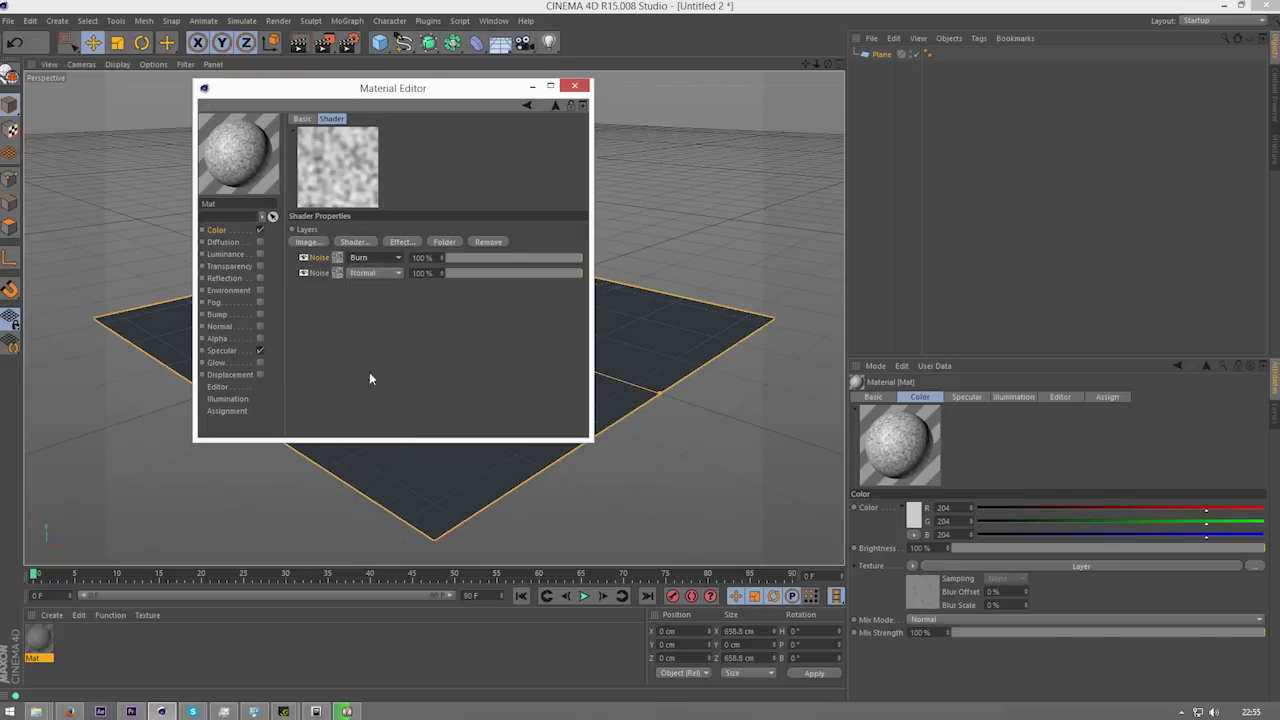
# Step: Set Color 1 and Color 2 of the lower Noise layer to dark brown shades
pyautogui.click(336, 272)
pyautogui.click(380, 238)
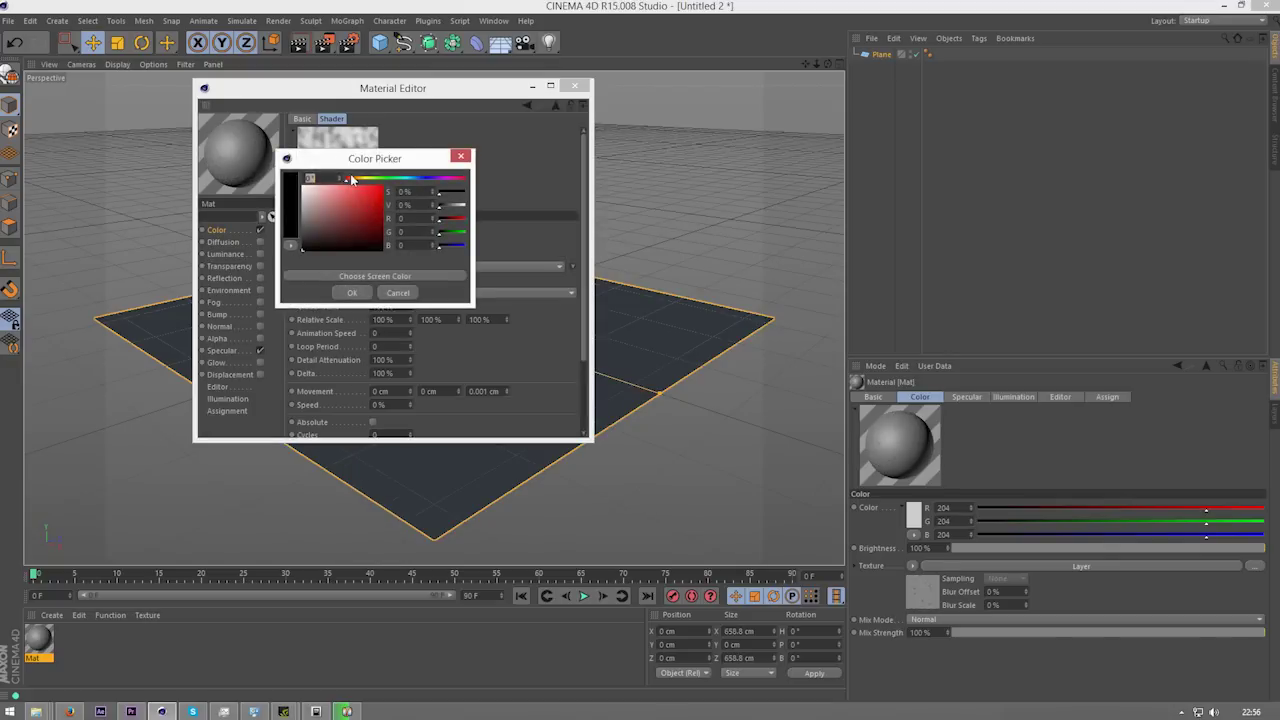
pyautogui.click(352, 179)
pyautogui.click(363, 228)
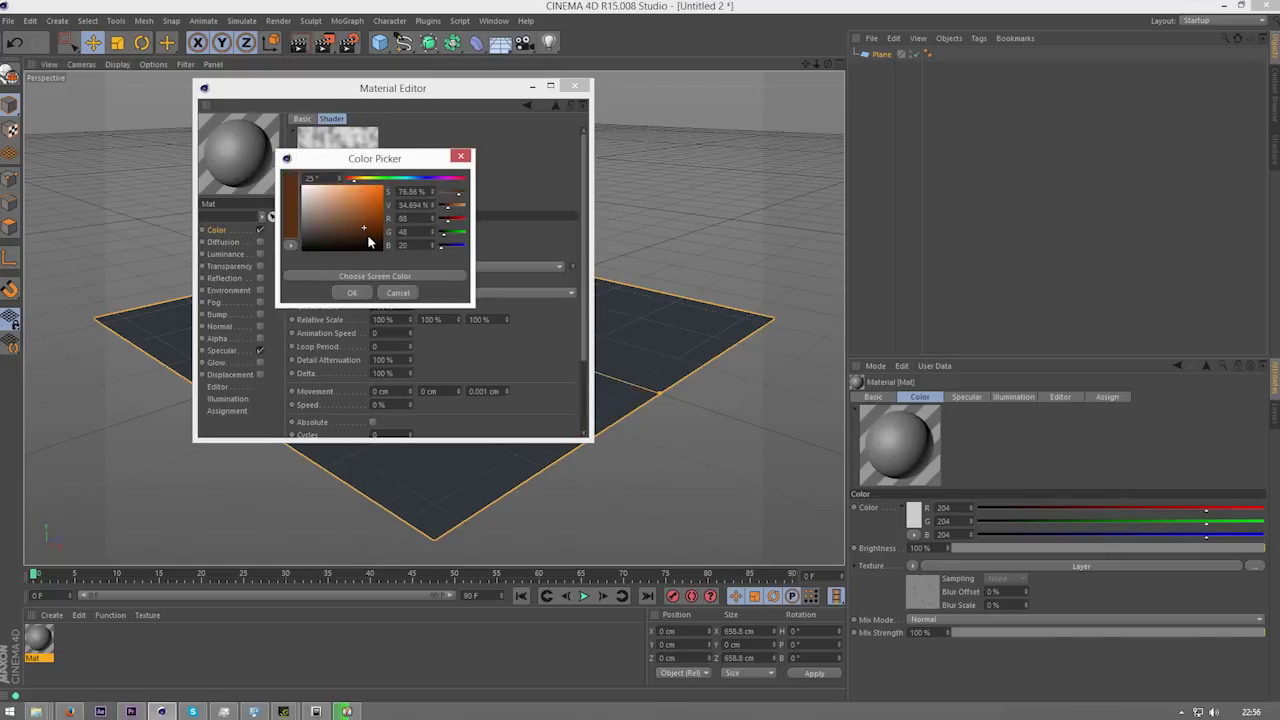
pyautogui.click(364, 233)
pyautogui.click(351, 293)
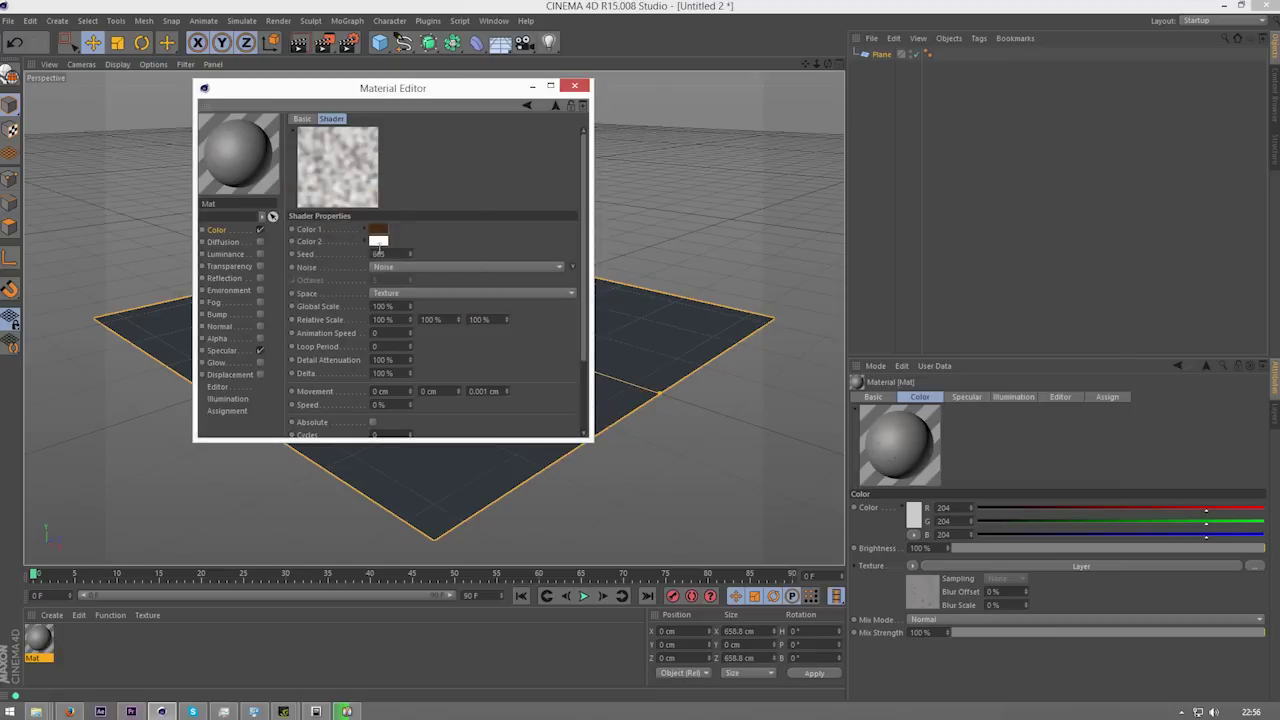
pyautogui.click(378, 243)
pyautogui.click(357, 195)
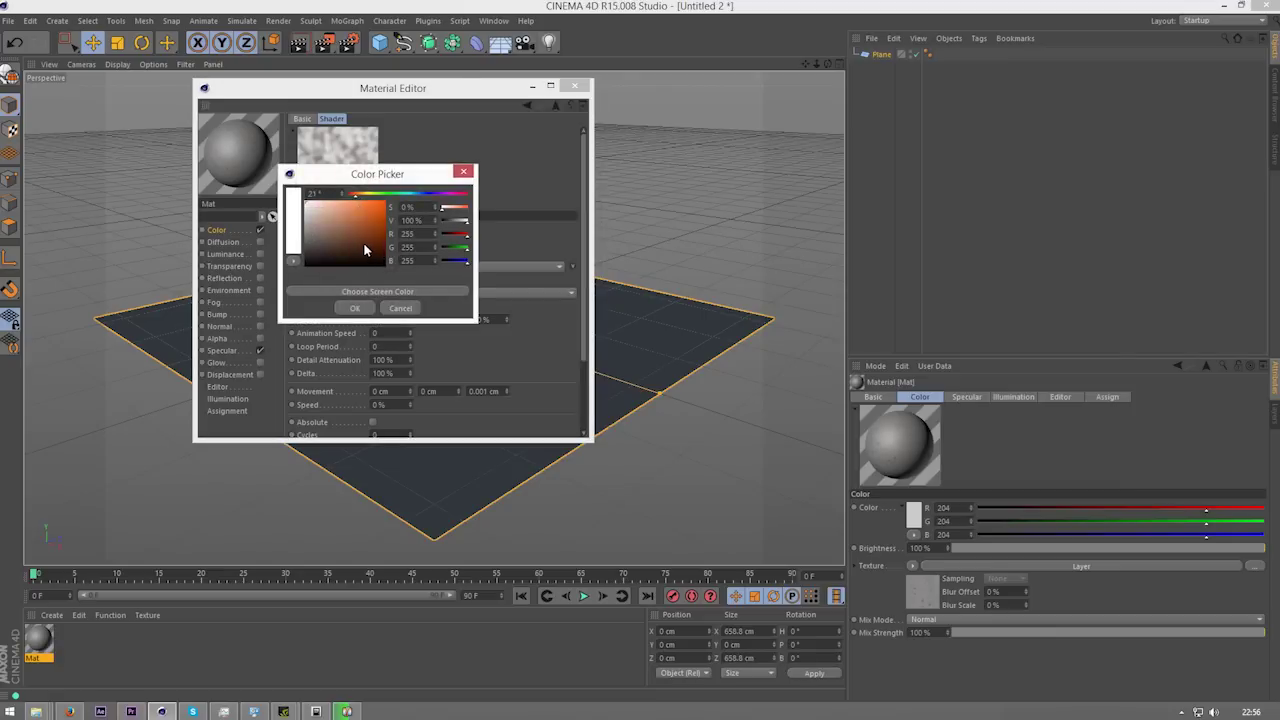
pyautogui.click(365, 247)
pyautogui.click(354, 308)
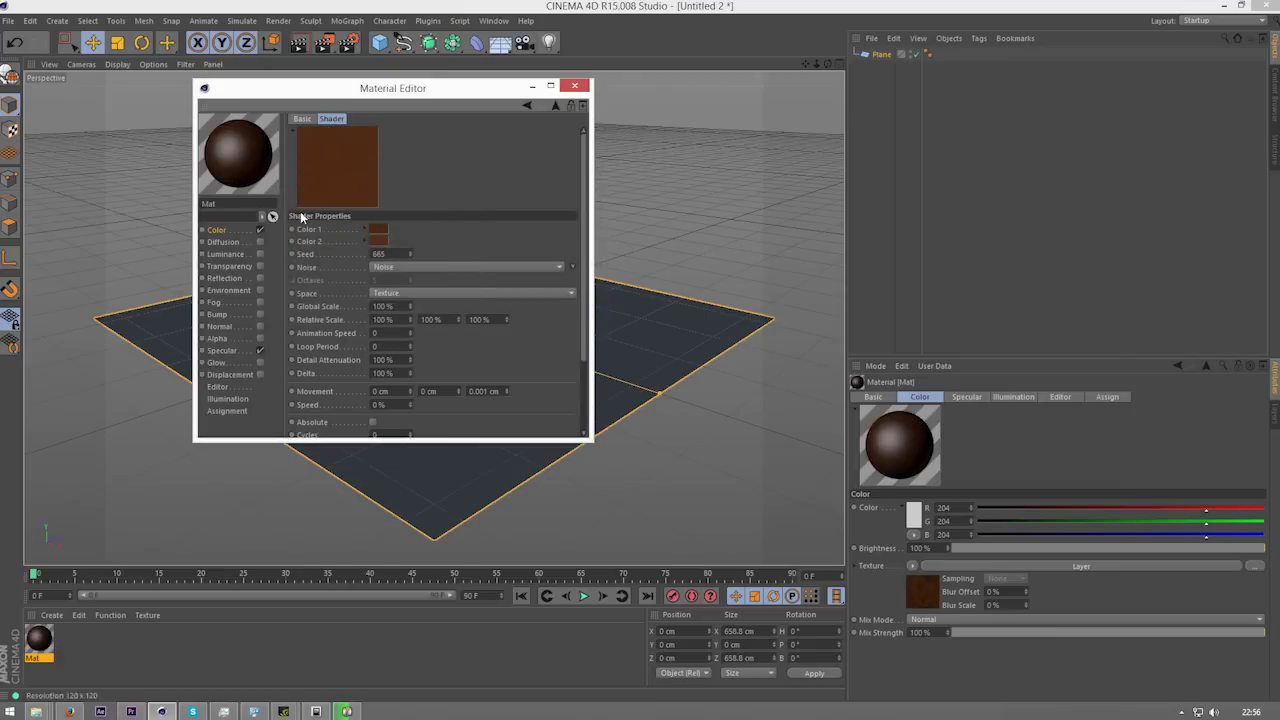
# Step: Set the Burn-blended Noise layer's Color 1 to brown (RGB 85, 42, 16) and its Color 2 to a dark brown
pyautogui.click(226, 230)
pyautogui.click(356, 220)
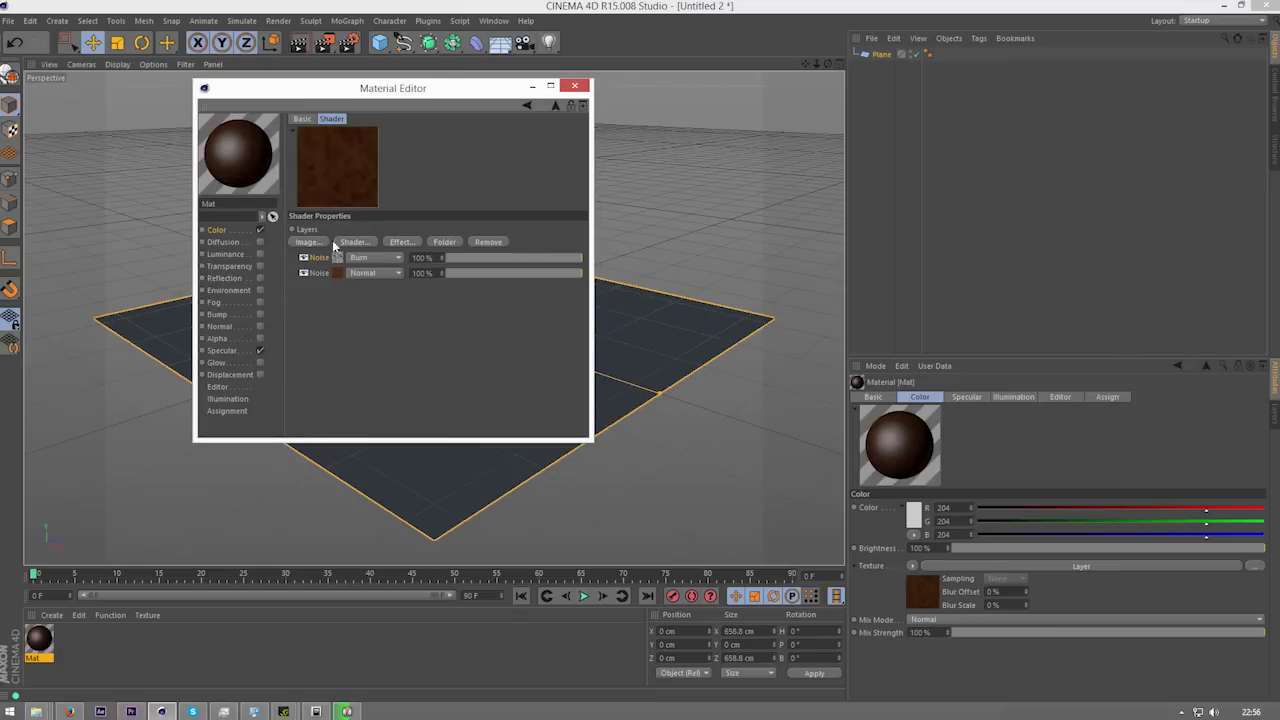
pyautogui.click(337, 256)
pyautogui.click(379, 241)
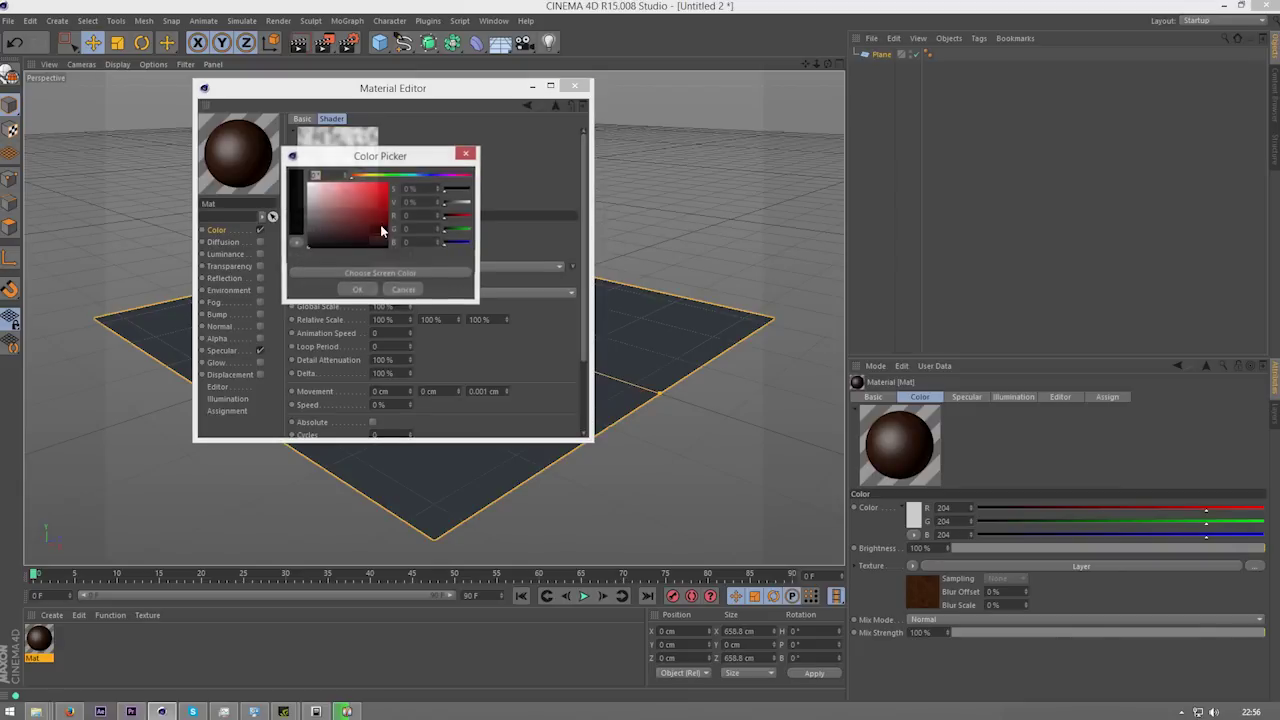
pyautogui.click(360, 176)
pyautogui.click(372, 227)
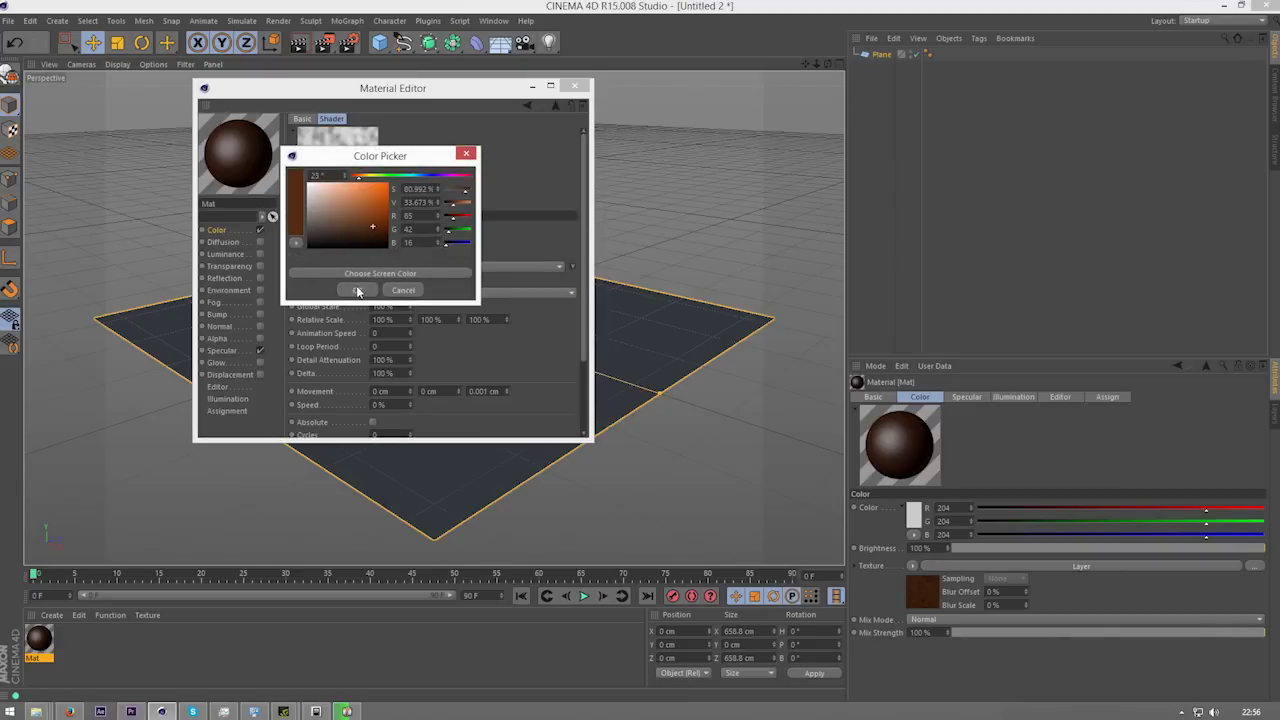
pyautogui.click(357, 290)
pyautogui.click(380, 254)
pyautogui.click(351, 199)
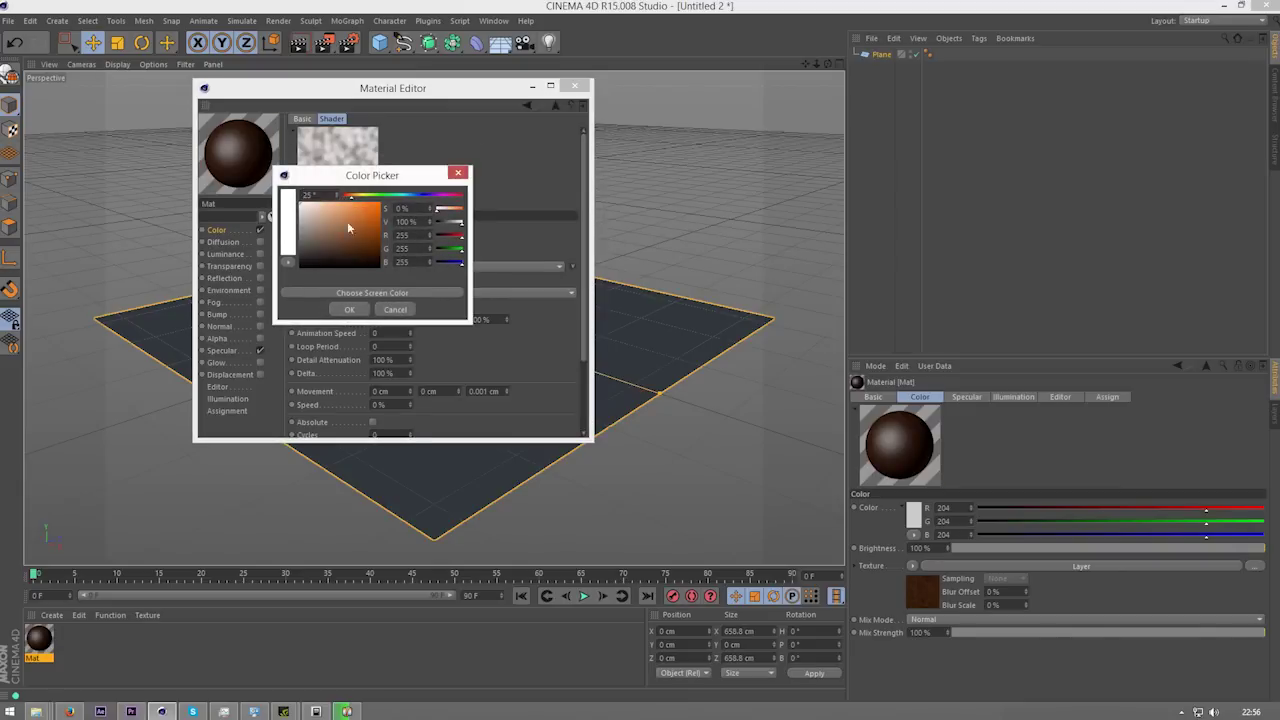
pyautogui.click(355, 245)
pyautogui.click(349, 309)
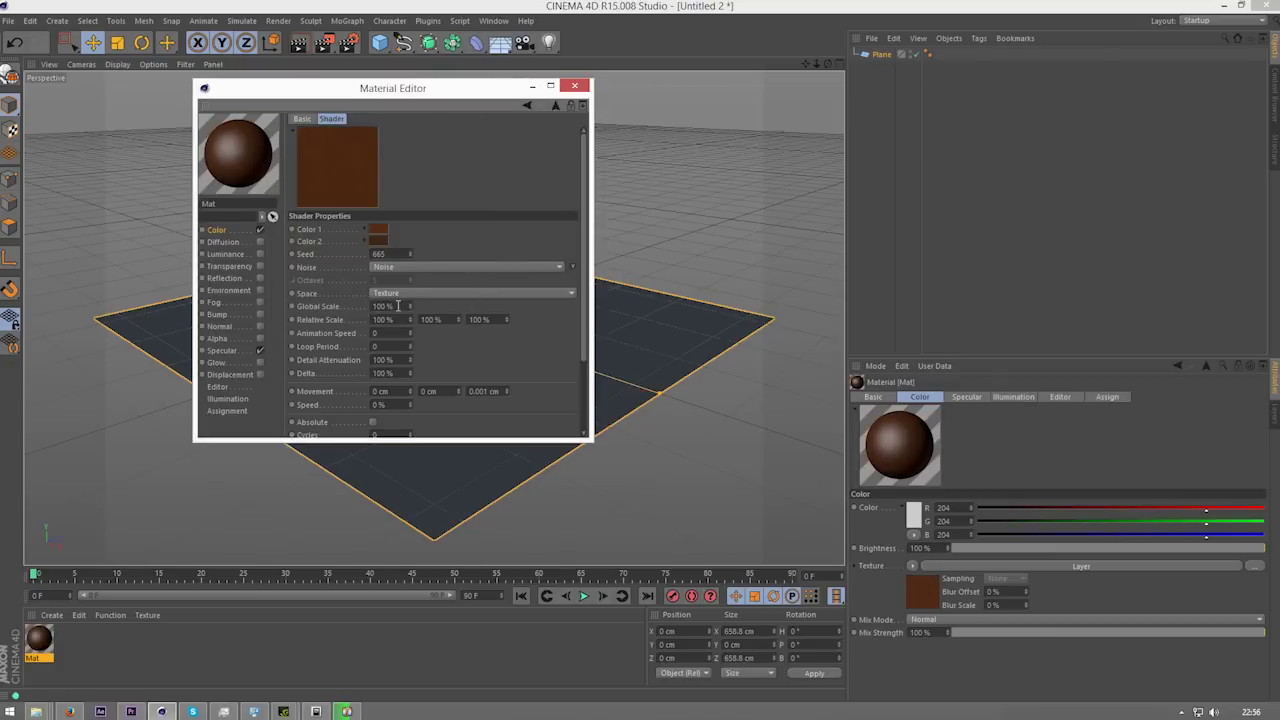
# Step: Set the Global Scale of the Burn-blended Noise layer to 300%
pyautogui.moveTo(398, 305); pyautogui.dragTo(98, 253)
pyautogui.write('300')
pyautogui.press('Return')
# Step: Enable the material's Displacement channel with a Noise texture whose Global Scale is 300%
pyautogui.click(261, 374)
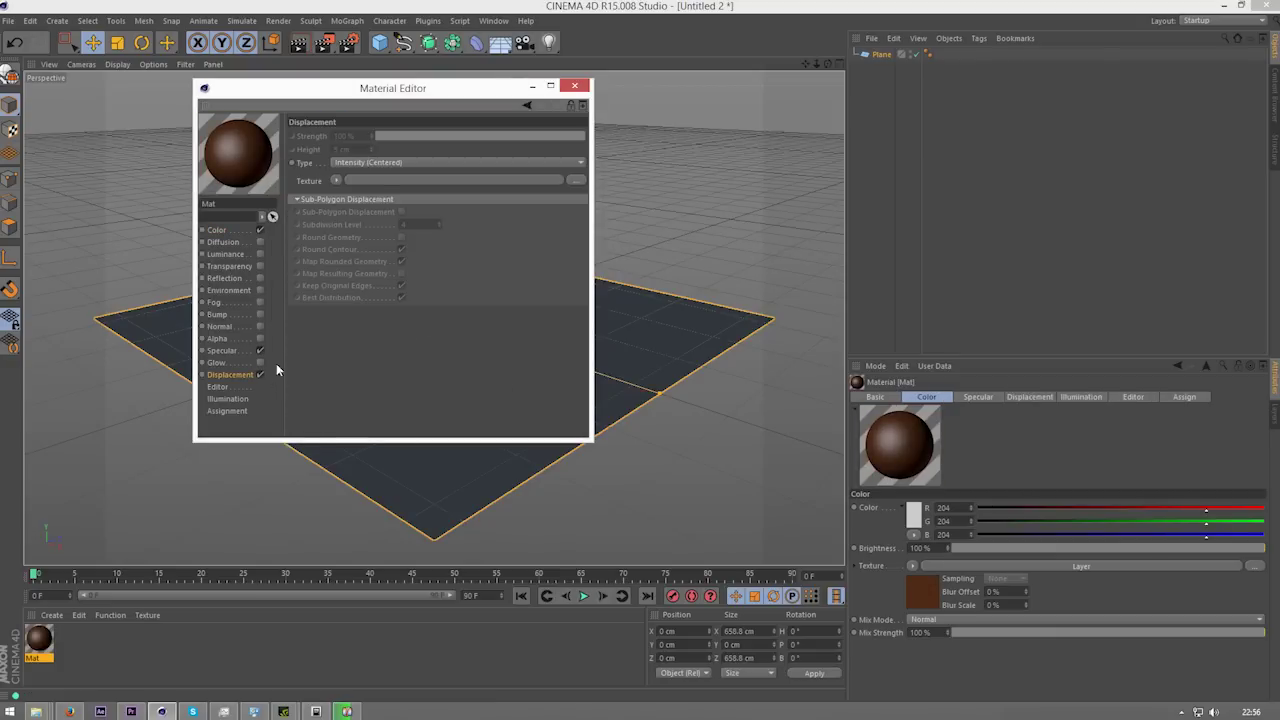
pyautogui.click(333, 180)
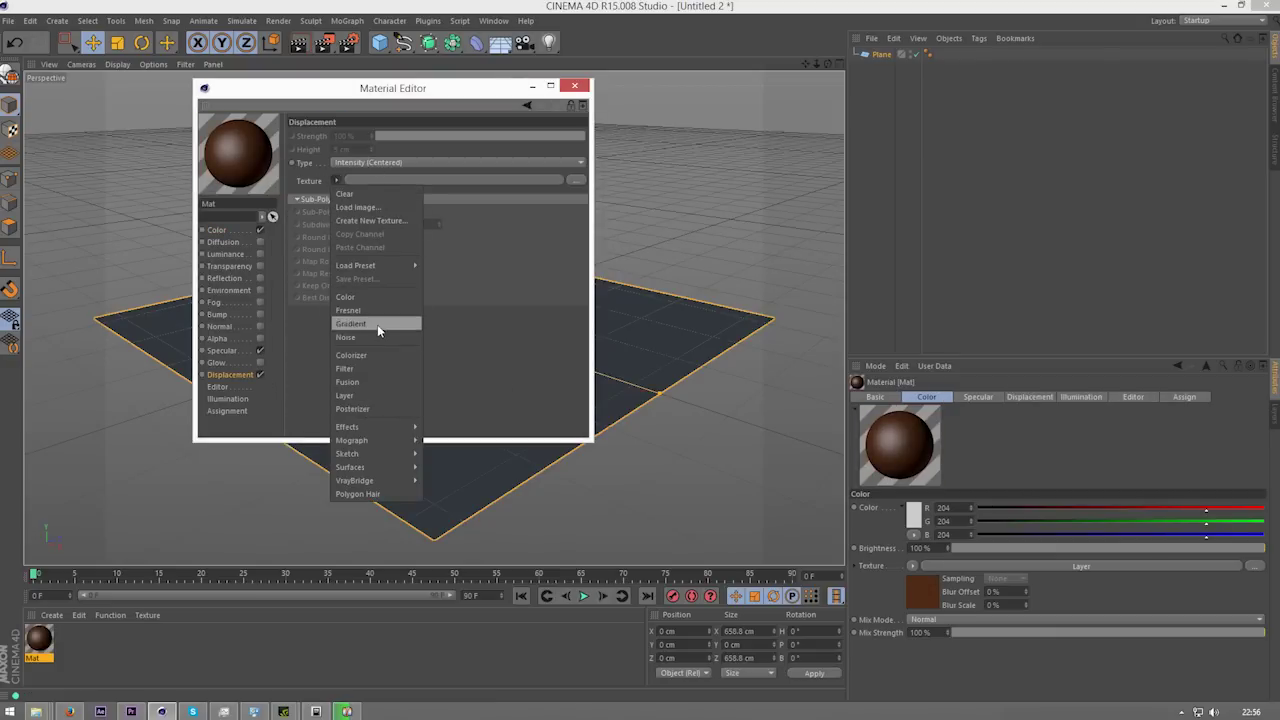
pyautogui.click(377, 324)
pyautogui.click(350, 200)
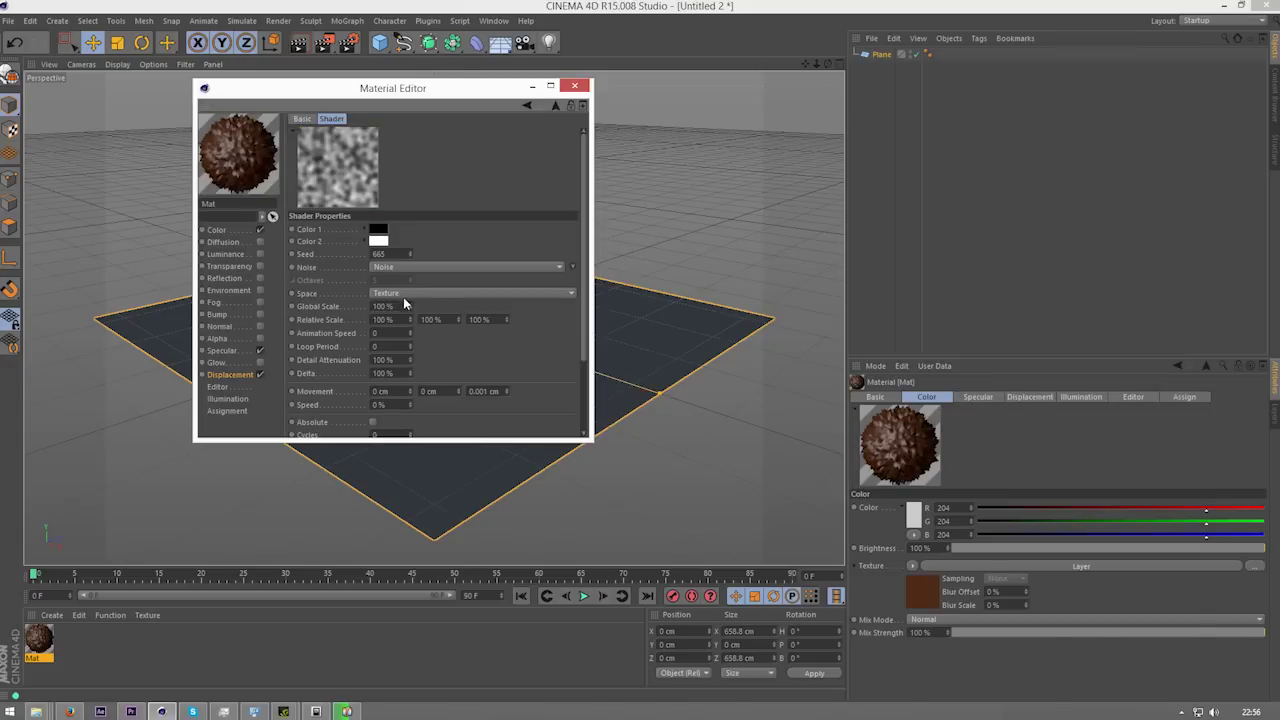
pyautogui.write('300')
pyautogui.press('Return')
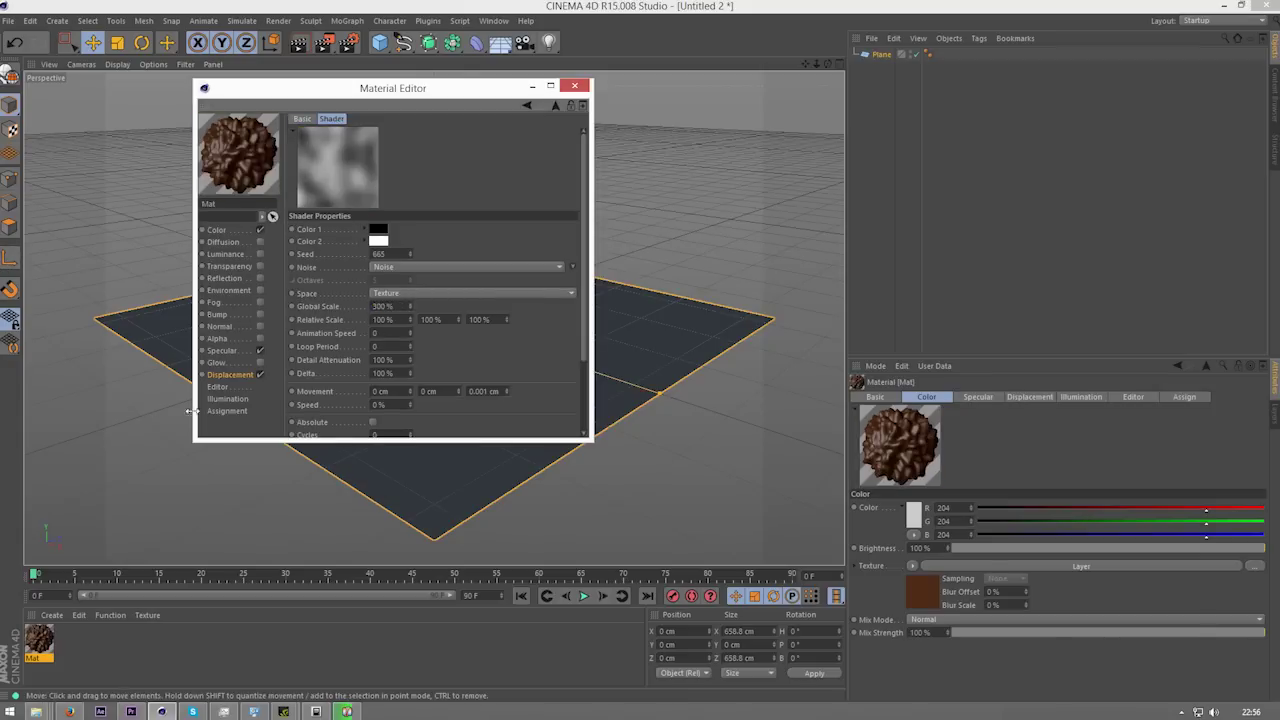
# Step: Set the displacement Height to 6 cm, enable Sub-Polygon Displacement and close the material editor
pyautogui.click(231, 375)
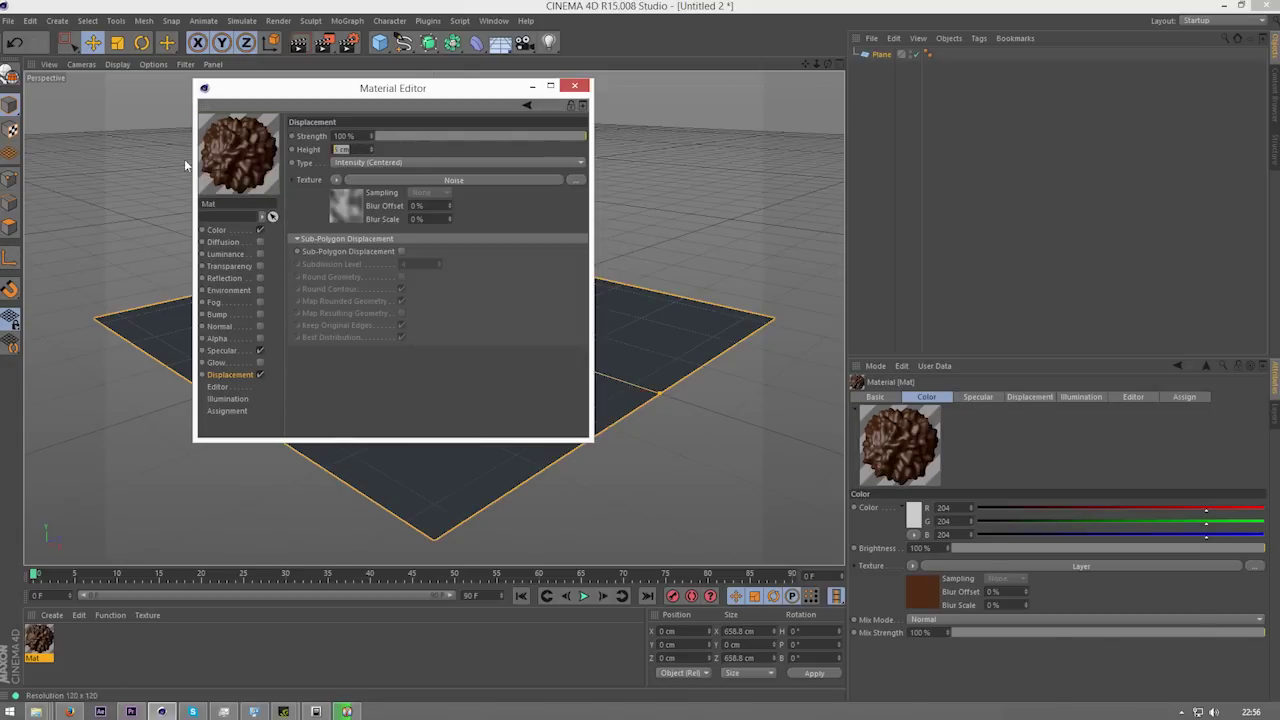
pyautogui.write('6')
pyautogui.press('Return')
pyautogui.click(401, 252)
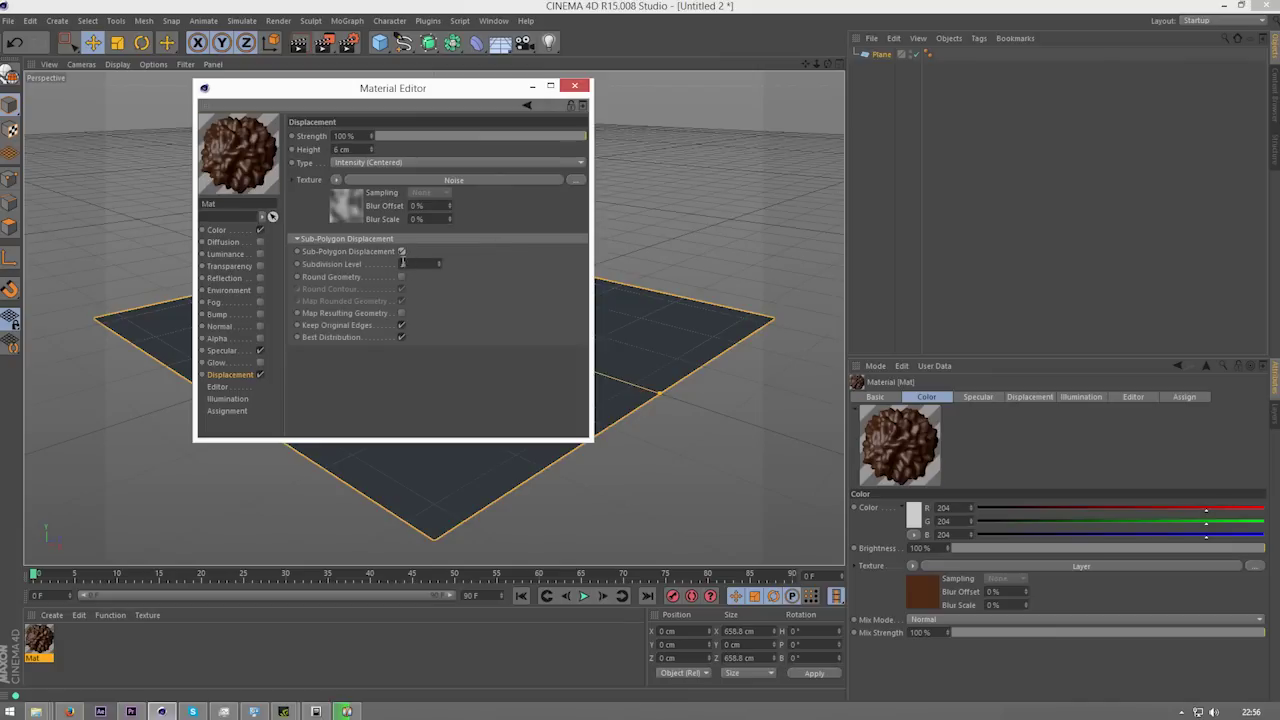
pyautogui.click(574, 86)
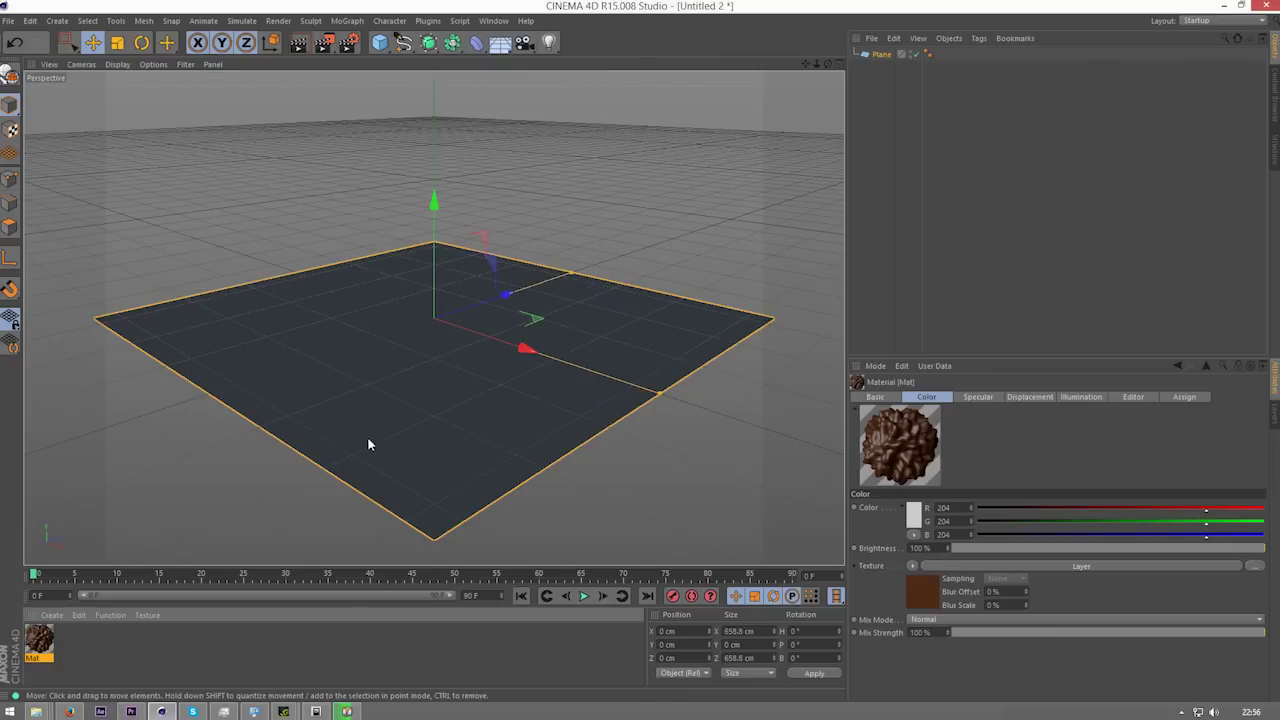
# Step: Apply the brown material to the plane and enable Seamless on its texture tag
pyautogui.moveTo(39, 640); pyautogui.dragTo(531, 348)
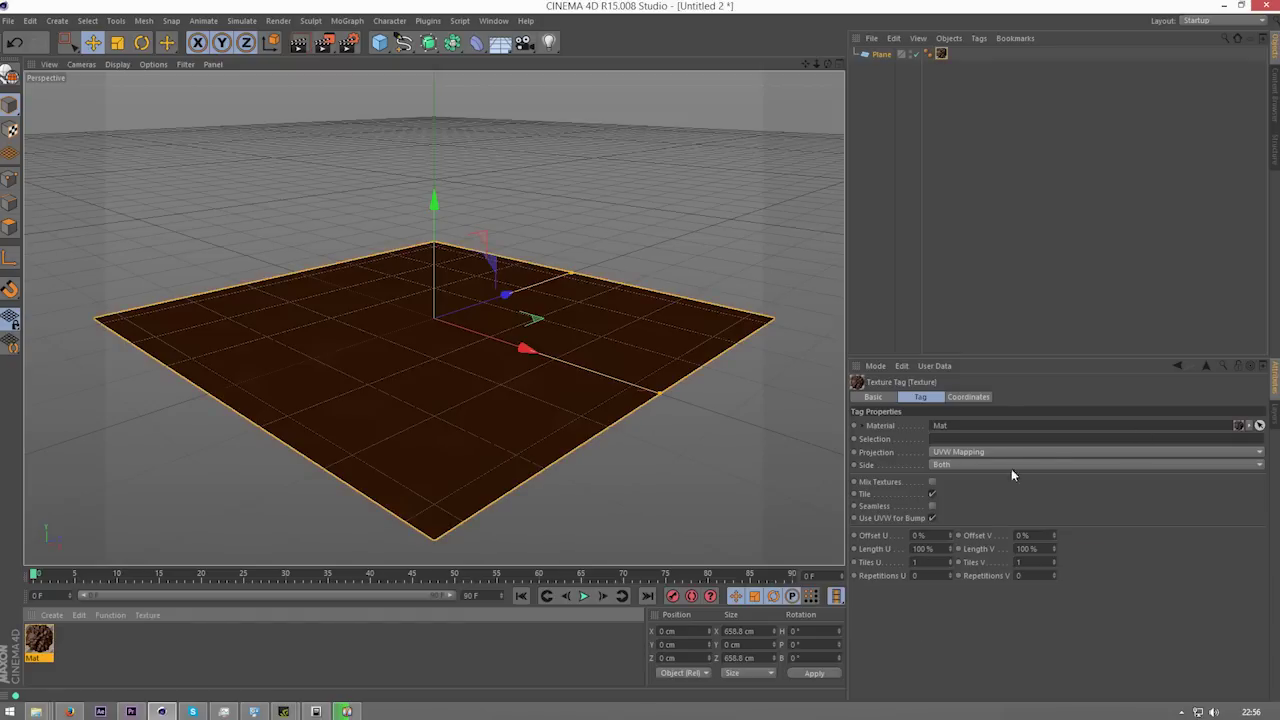
pyautogui.click(932, 507)
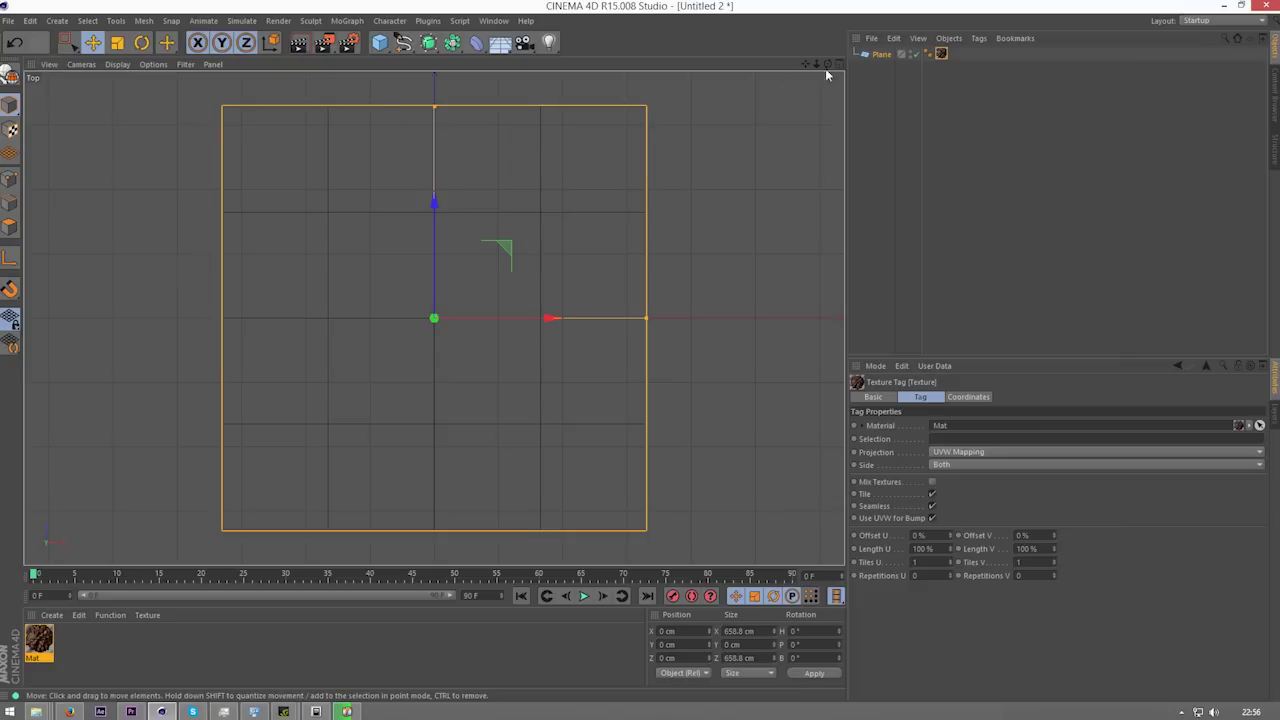
# Step: Make the plane editable and select all of its polygons in the top view with Rectangle Selection
pyautogui.click(876, 58)
pyautogui.press('c')
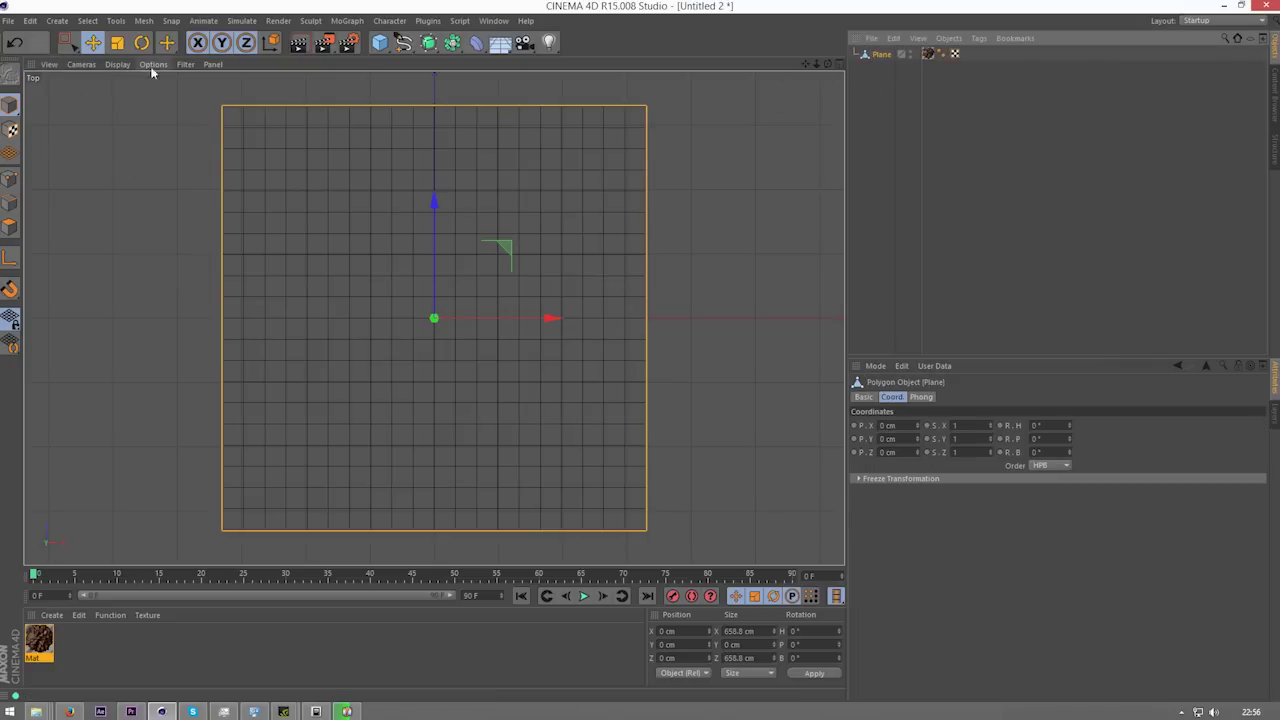
pyautogui.click(66, 42)
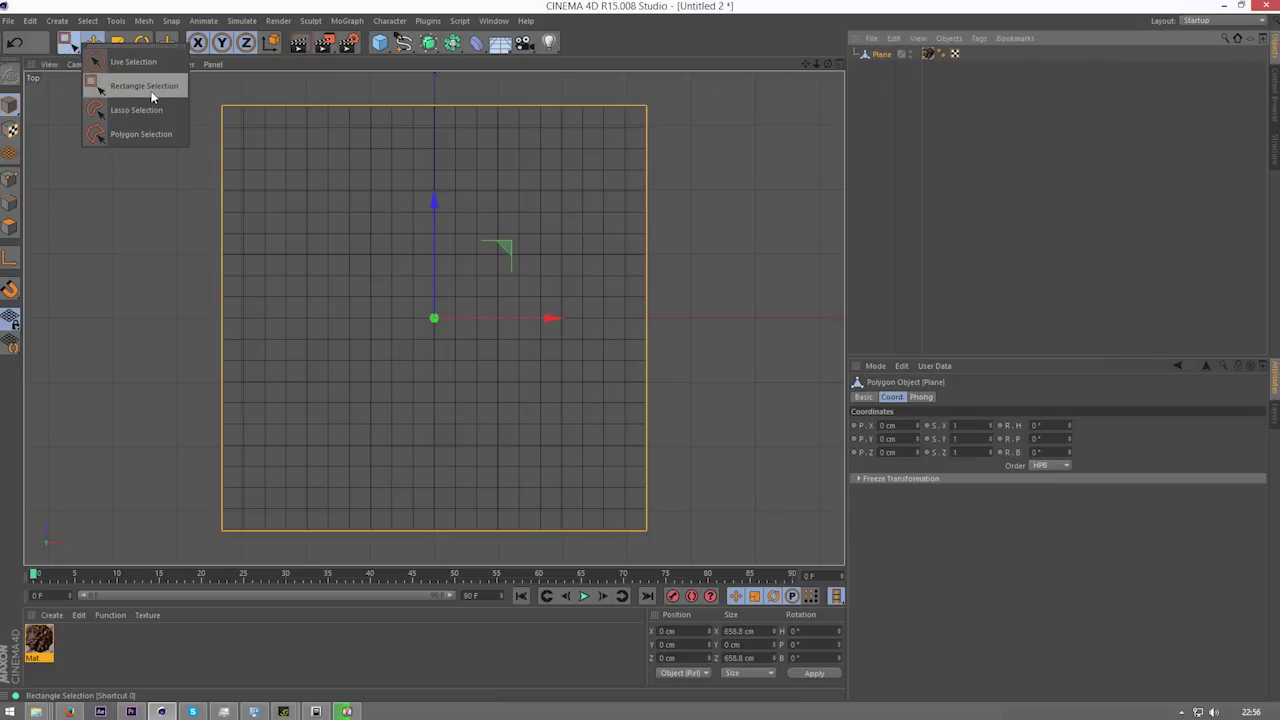
pyautogui.click(152, 96)
pyautogui.click(10, 226)
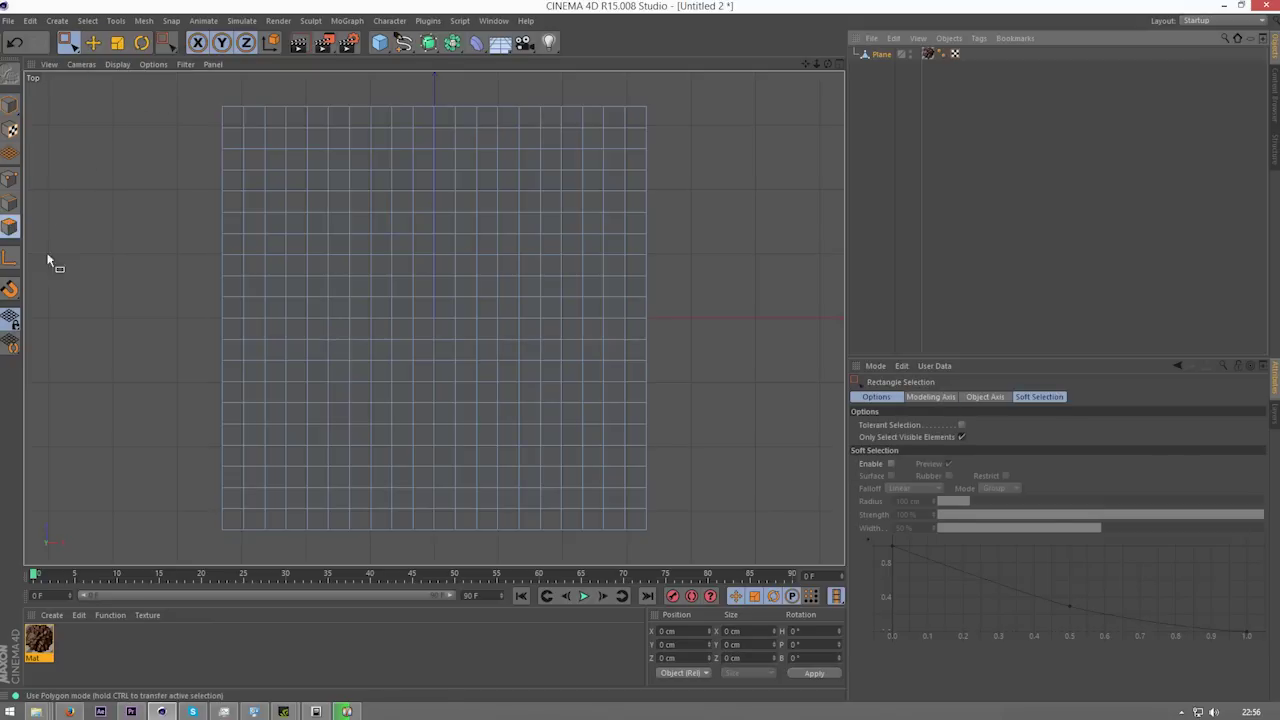
pyautogui.moveTo(188, 80); pyautogui.dragTo(714, 568)
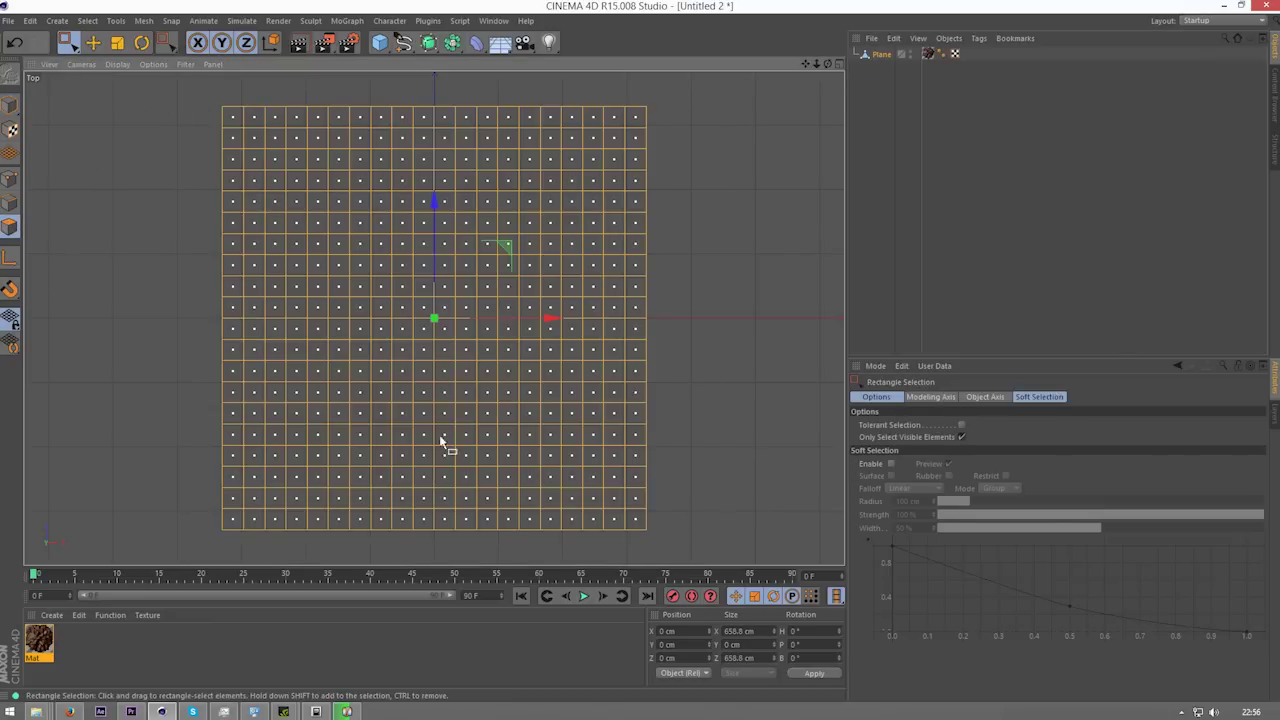
pyautogui.click(838, 63)
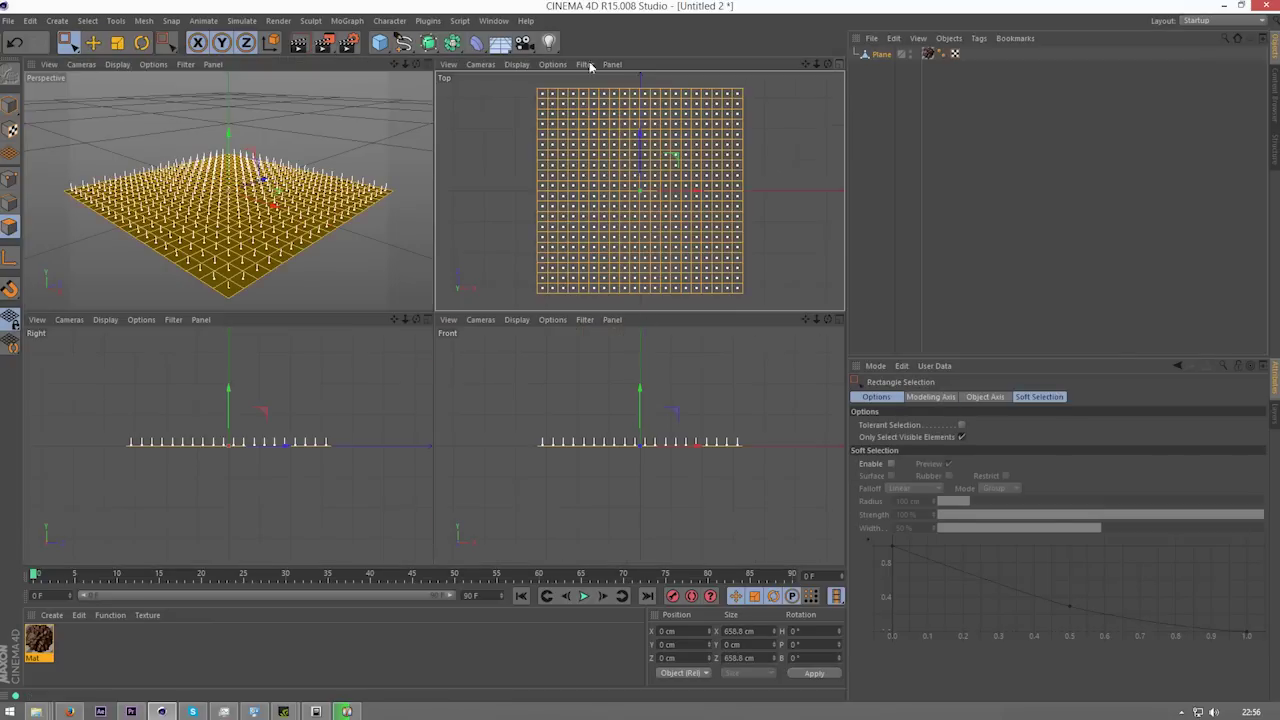
# Step: Add Hair to the plane's selected polygons in the perspective view and set the guides' Length to 33 cm
pyautogui.click(426, 63)
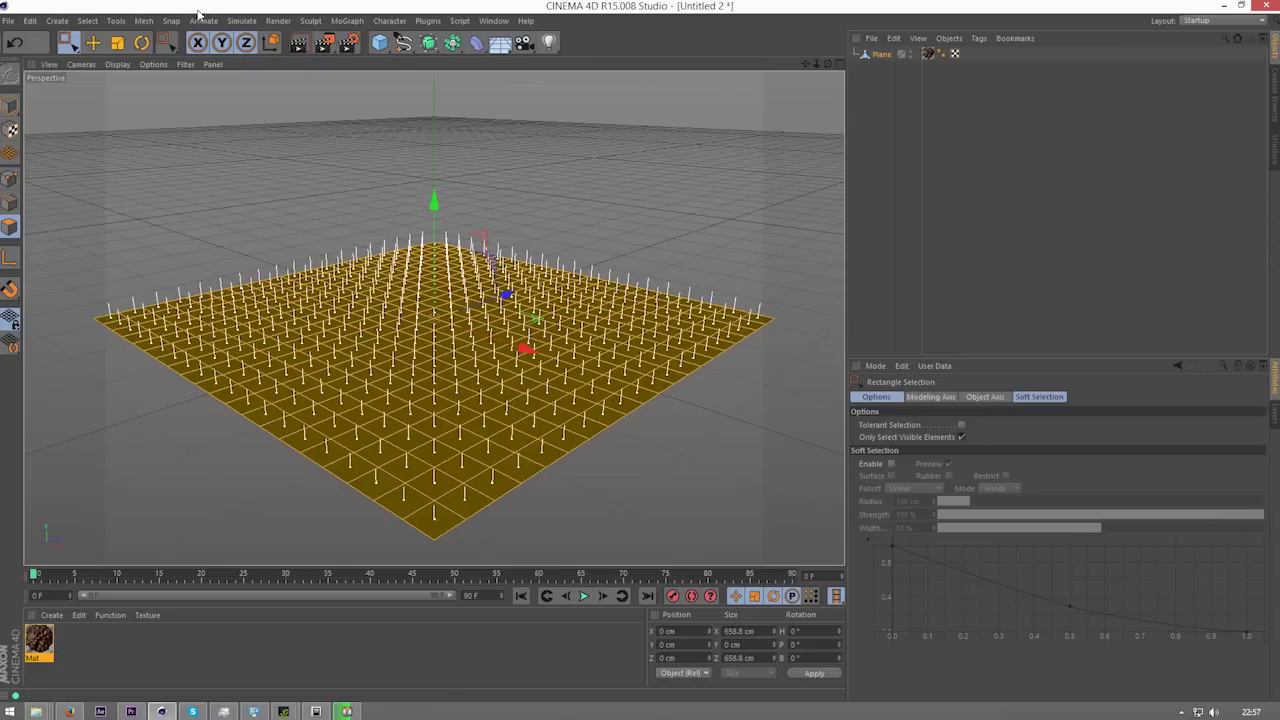
pyautogui.click(241, 20)
pyautogui.moveTo(296, 108)
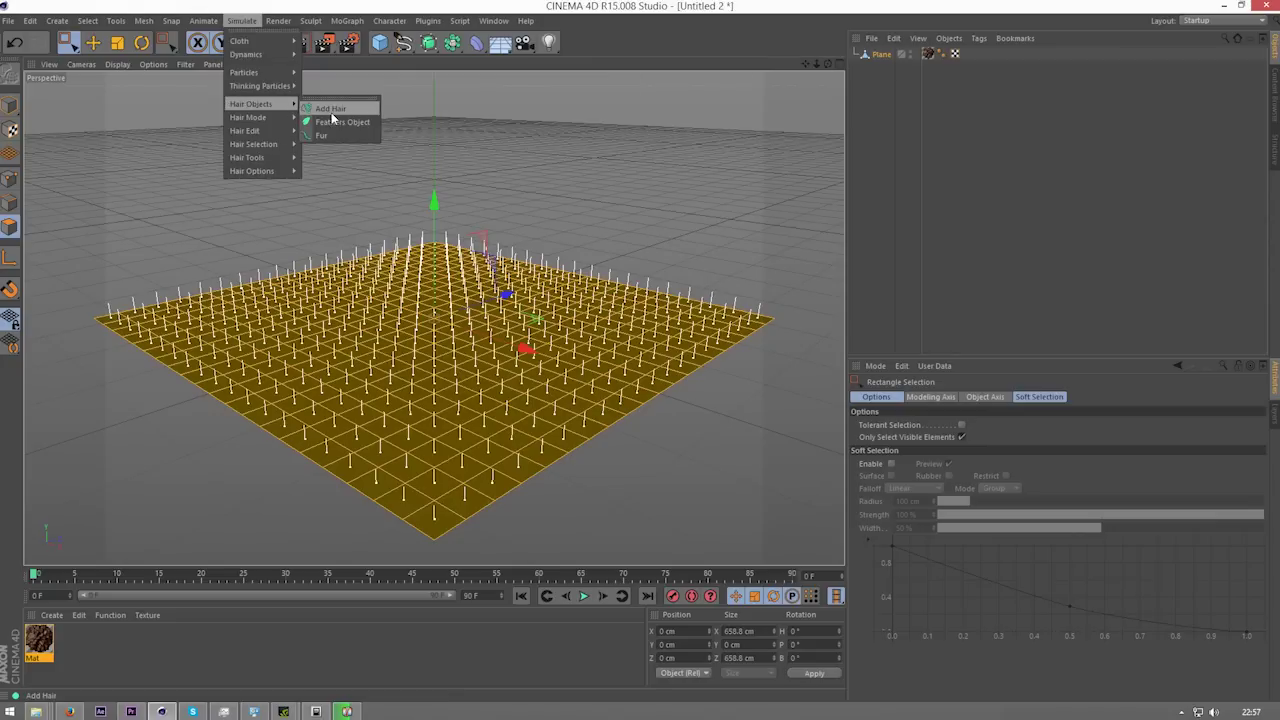
pyautogui.click(333, 114)
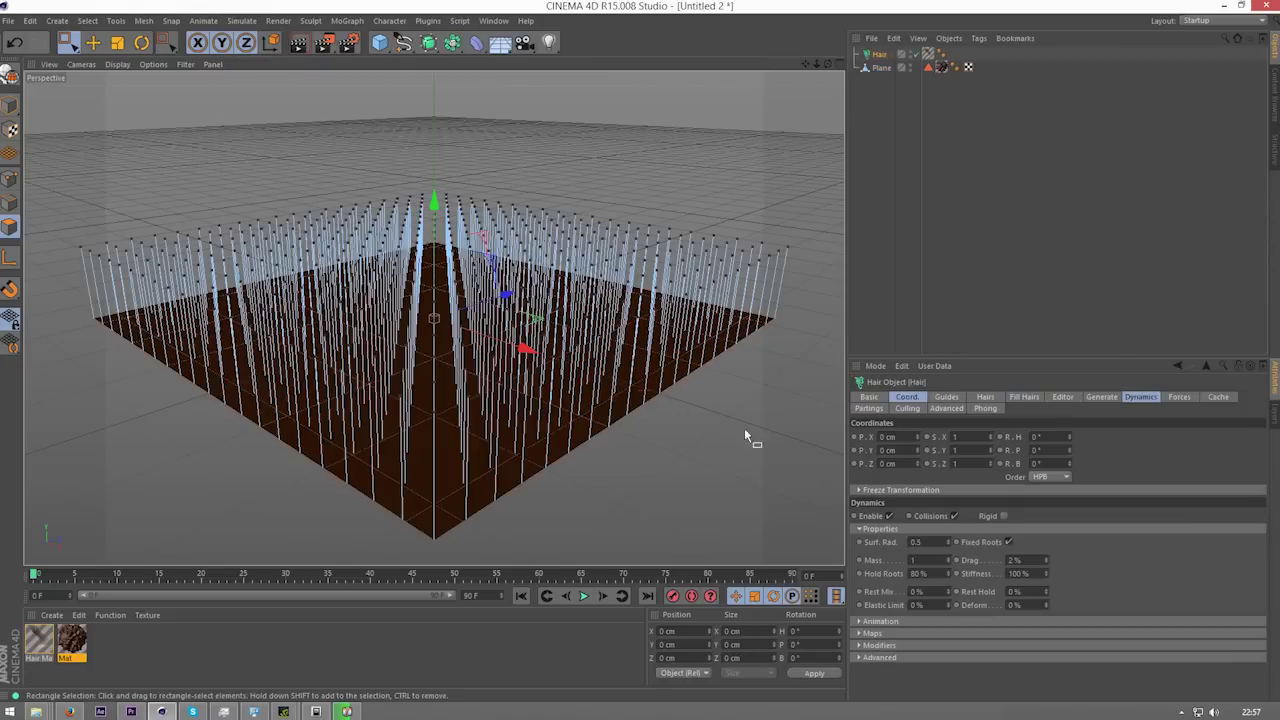
pyautogui.click(946, 397)
pyautogui.moveTo(932, 477); pyautogui.dragTo(884, 477)
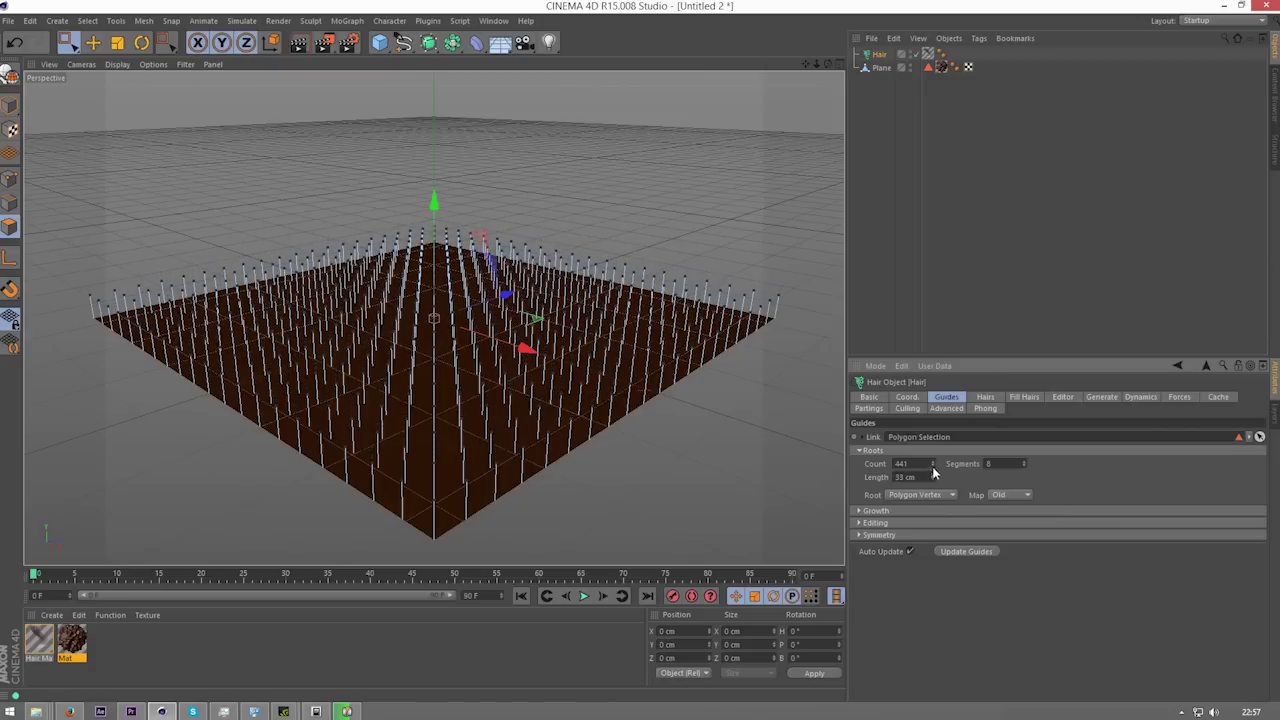
# Step: Play the animation to check how the hair guides behave under dynamics and return to the first frame
pyautogui.click(984, 398)
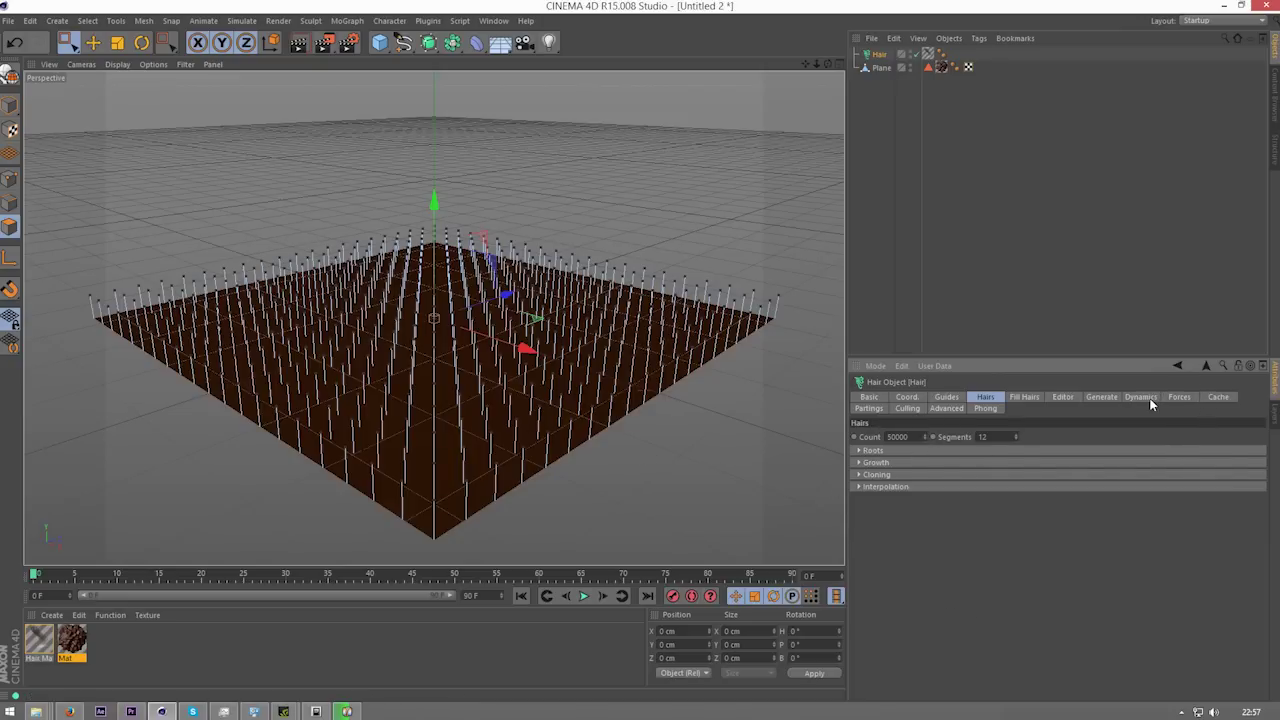
pyautogui.click(584, 596)
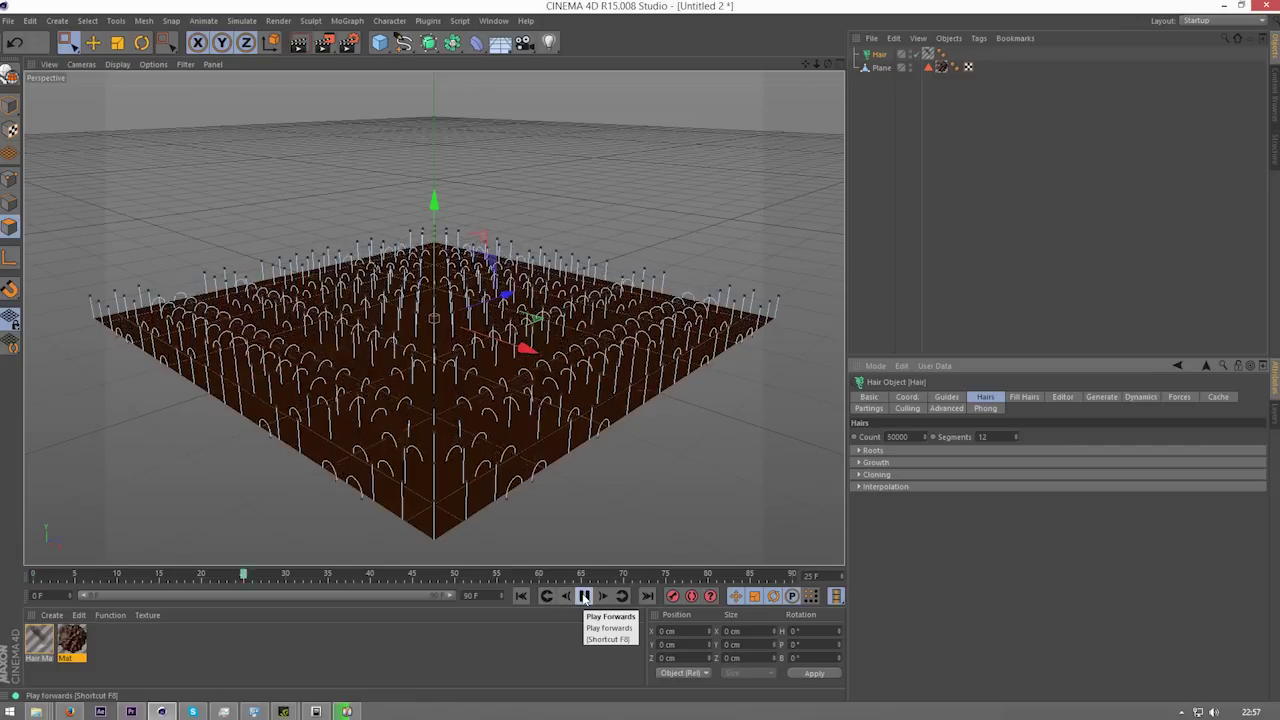
pyautogui.click(584, 596)
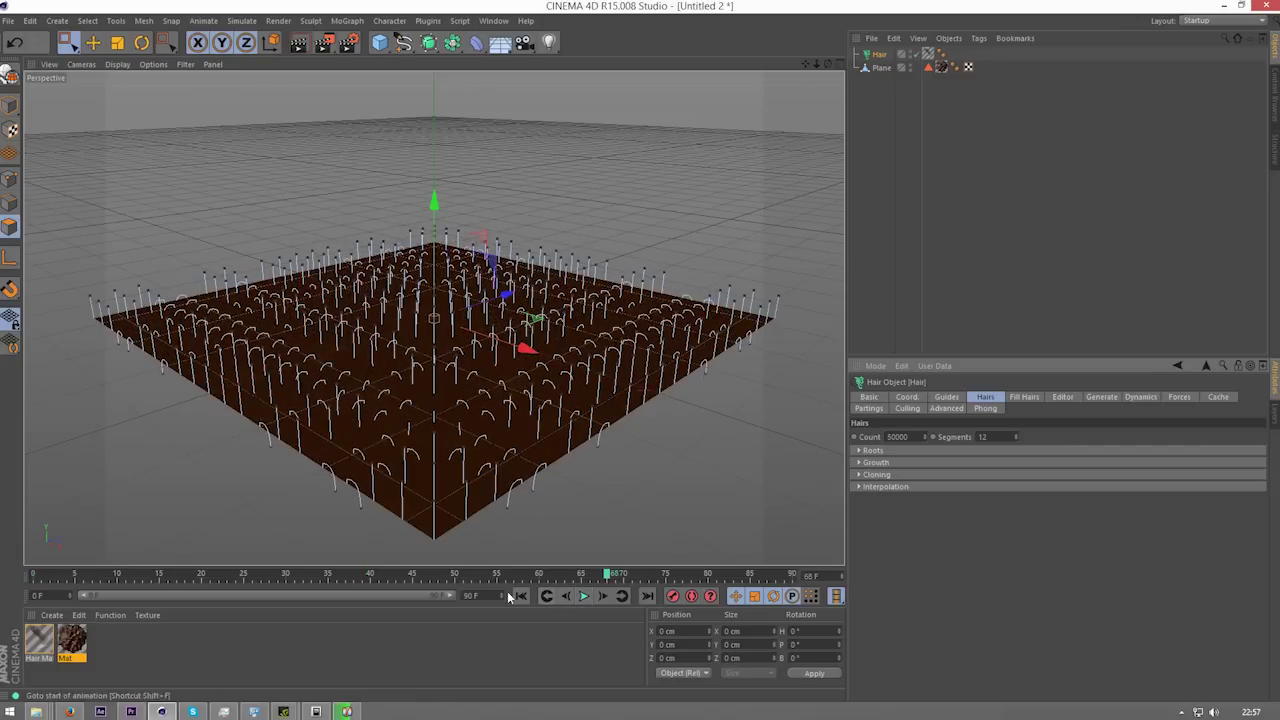
pyautogui.click(519, 596)
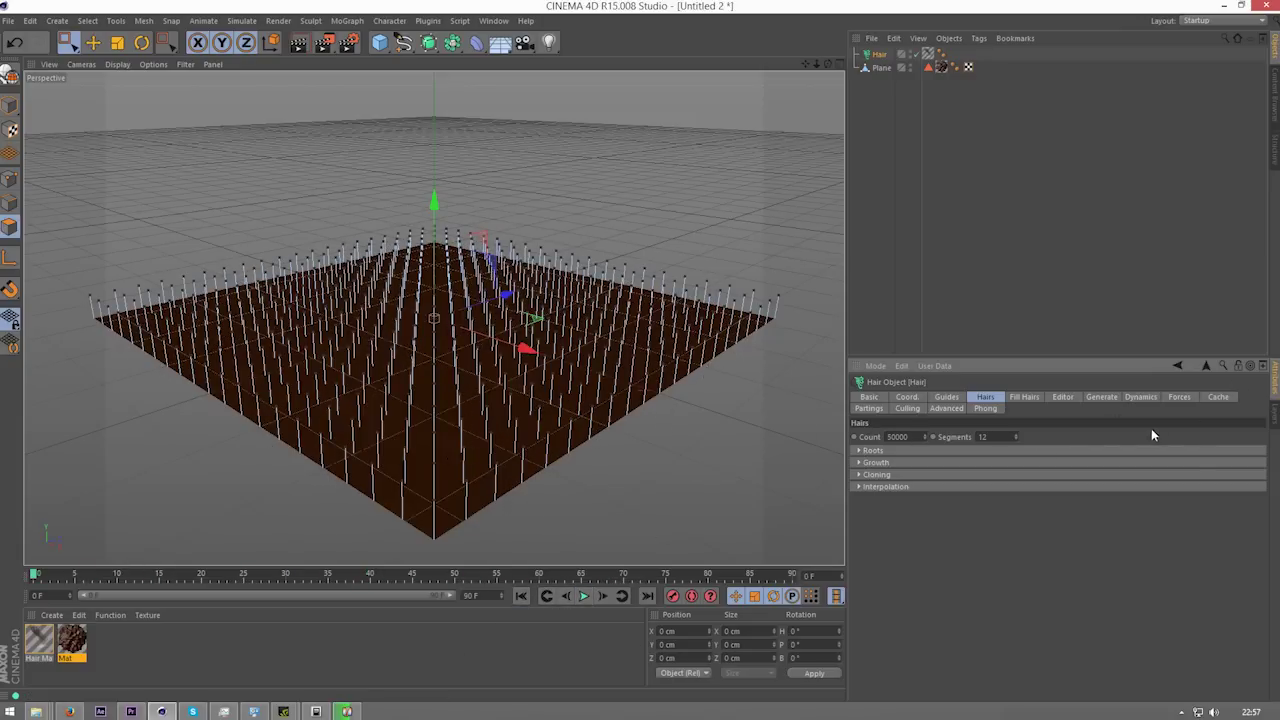
# Step: Set the hair dynamics' Rest Hold to 80% and test it with a playback, returning to the first frame
pyautogui.click(1141, 397)
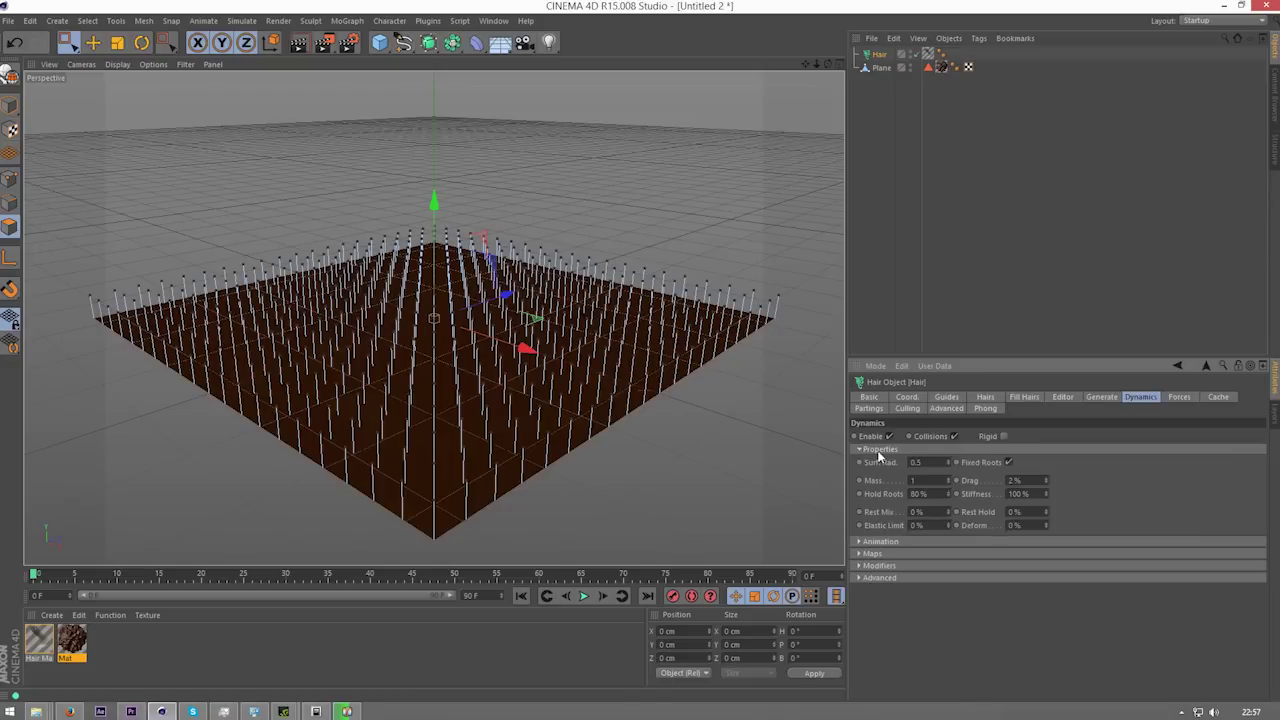
pyautogui.click(1038, 512)
pyautogui.write('80')
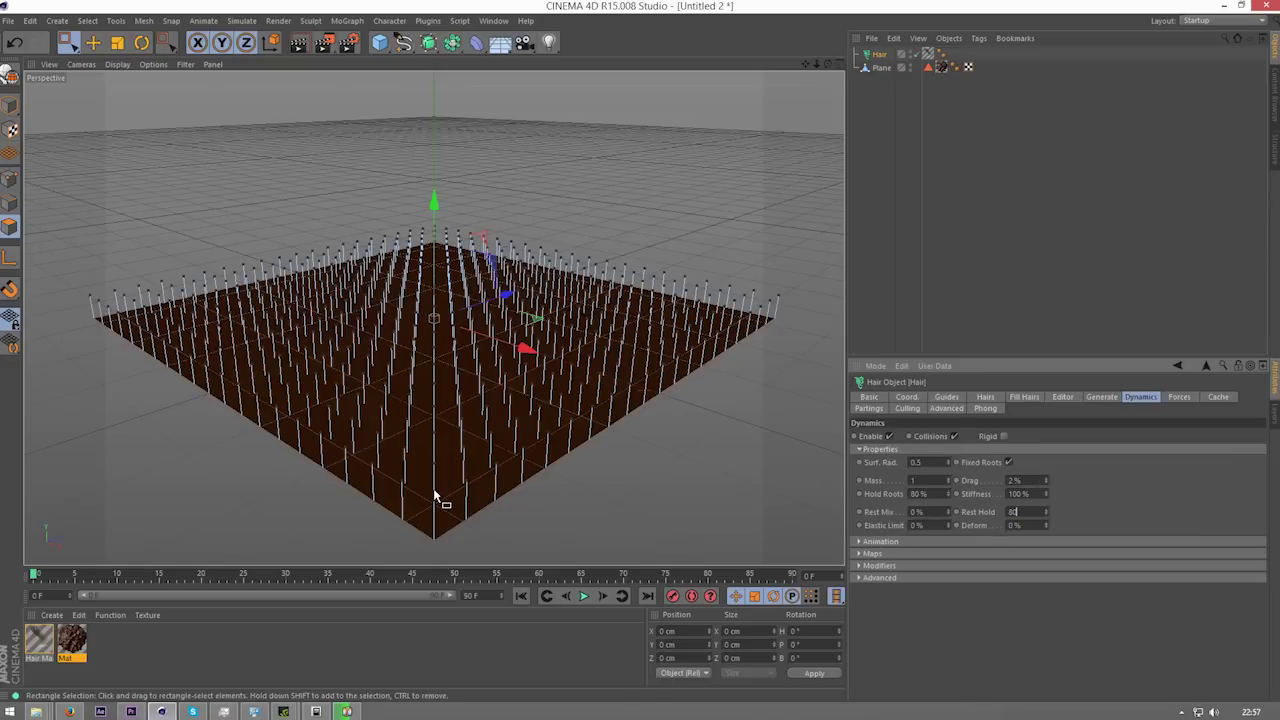
pyautogui.click(584, 596)
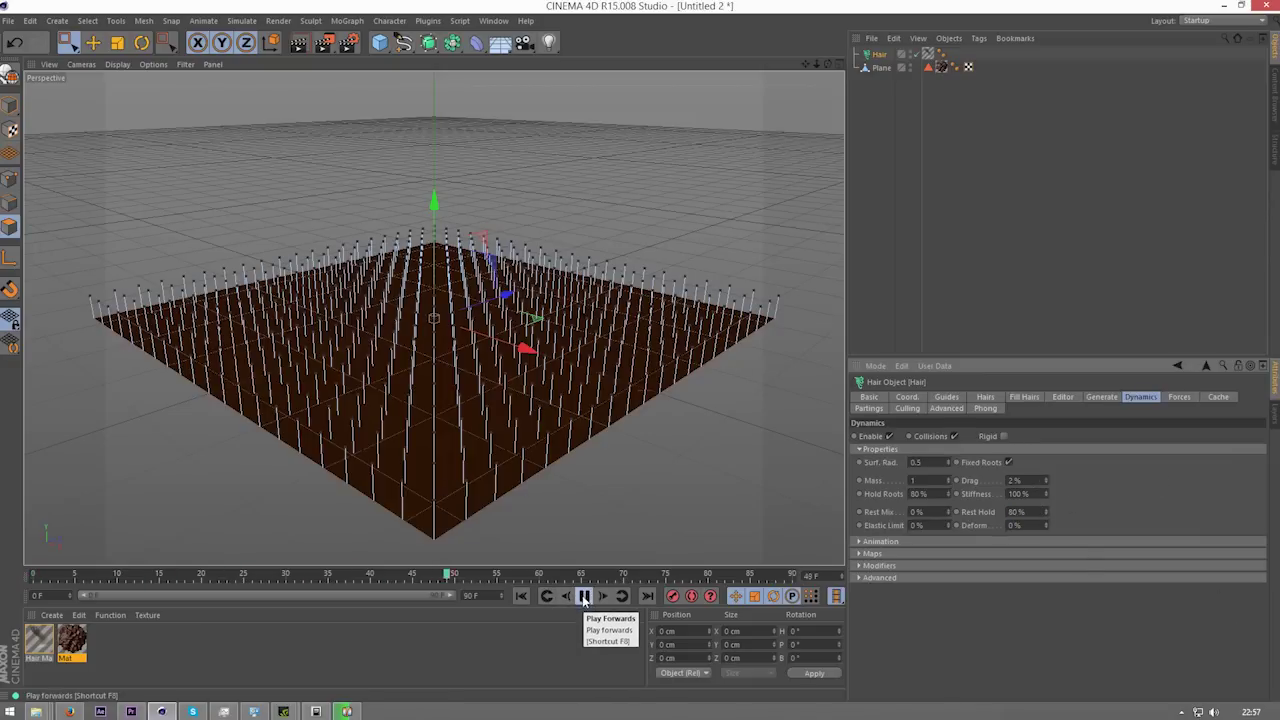
pyautogui.click(584, 596)
pyautogui.click(521, 596)
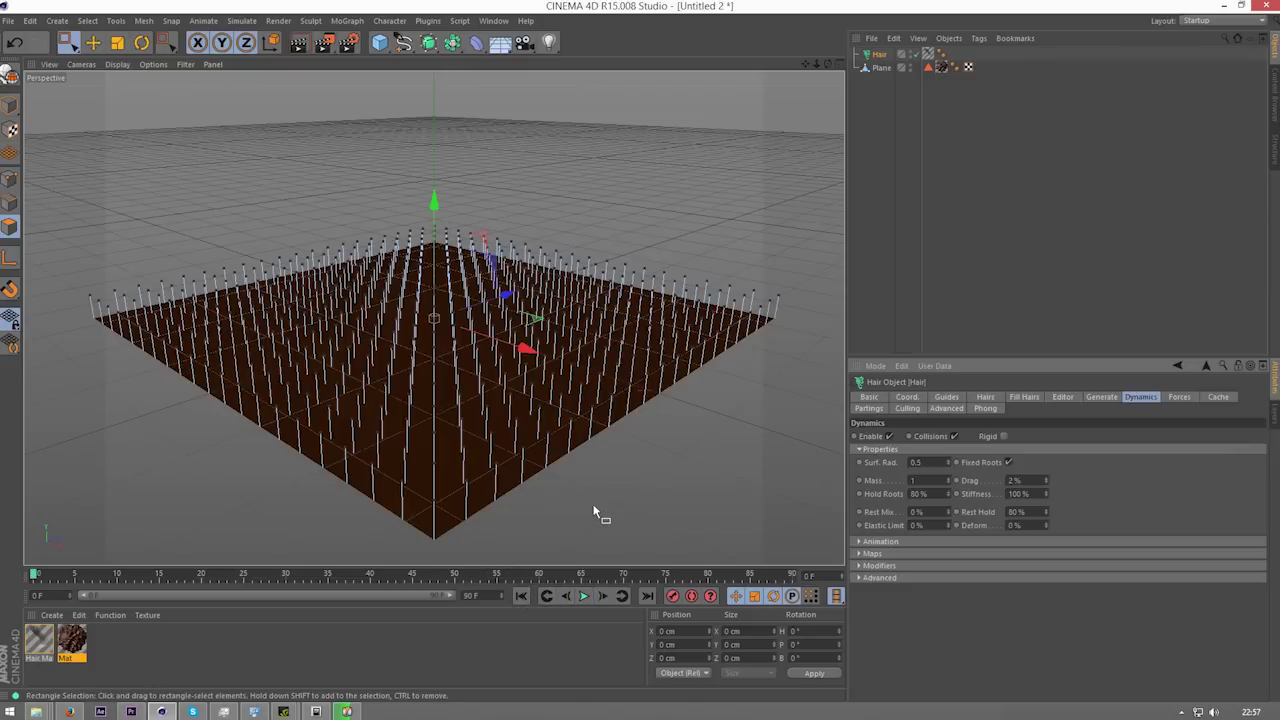
# Step: Open the hair material and set its root gradient colour to dark green with RGB 41, 93, 20
pyautogui.press('e')
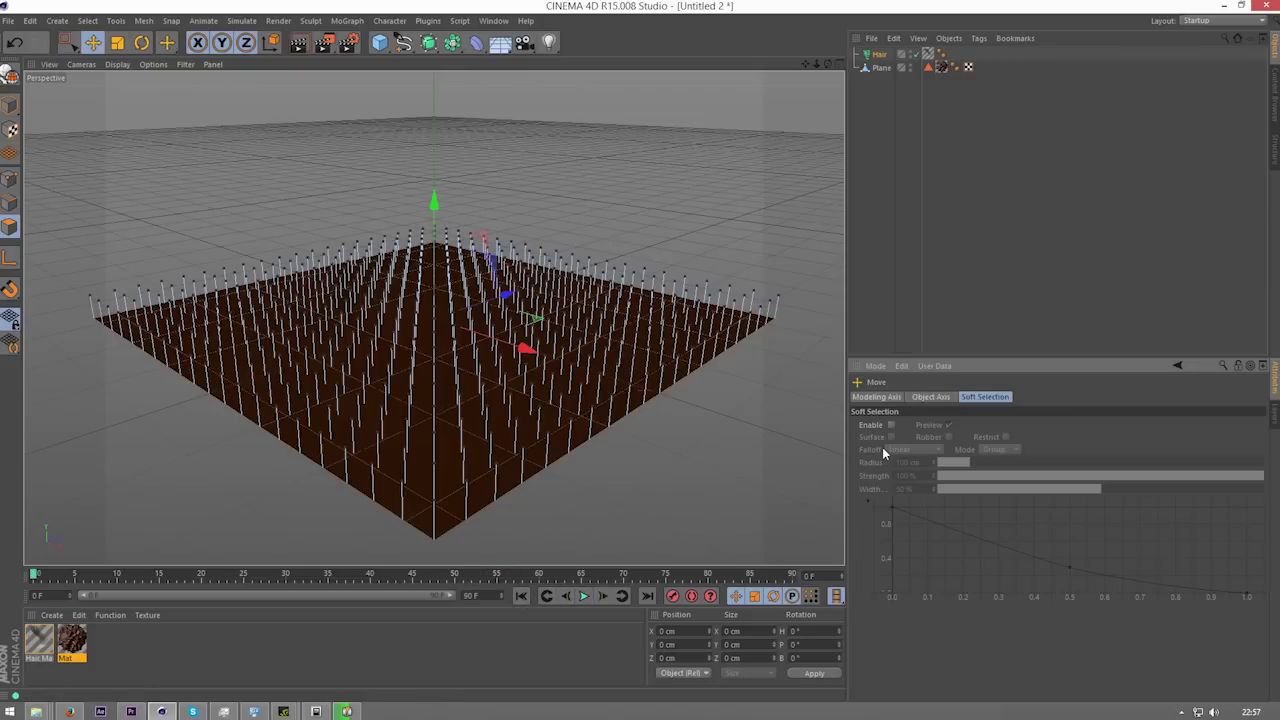
pyautogui.doubleClick(40, 643)
pyautogui.moveTo(390, 96); pyautogui.dragTo(703, 229)
pyautogui.doubleClick(667, 278)
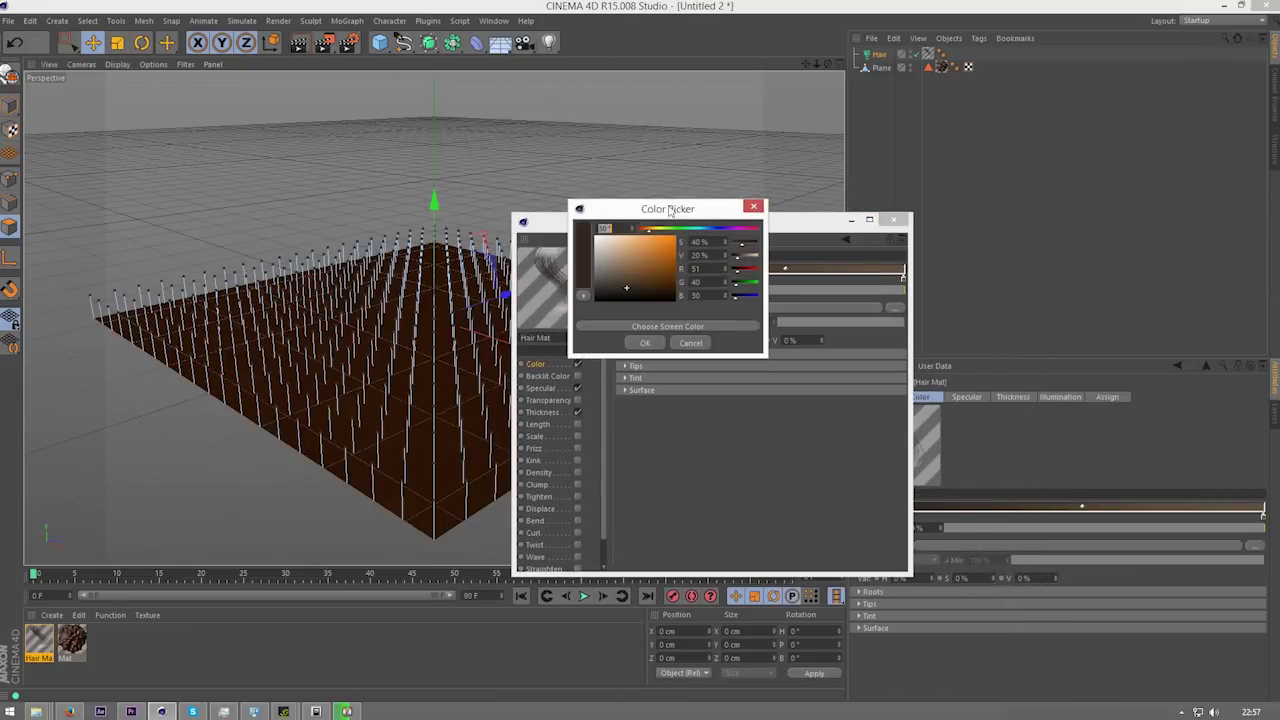
pyautogui.click(672, 231)
pyautogui.click(657, 277)
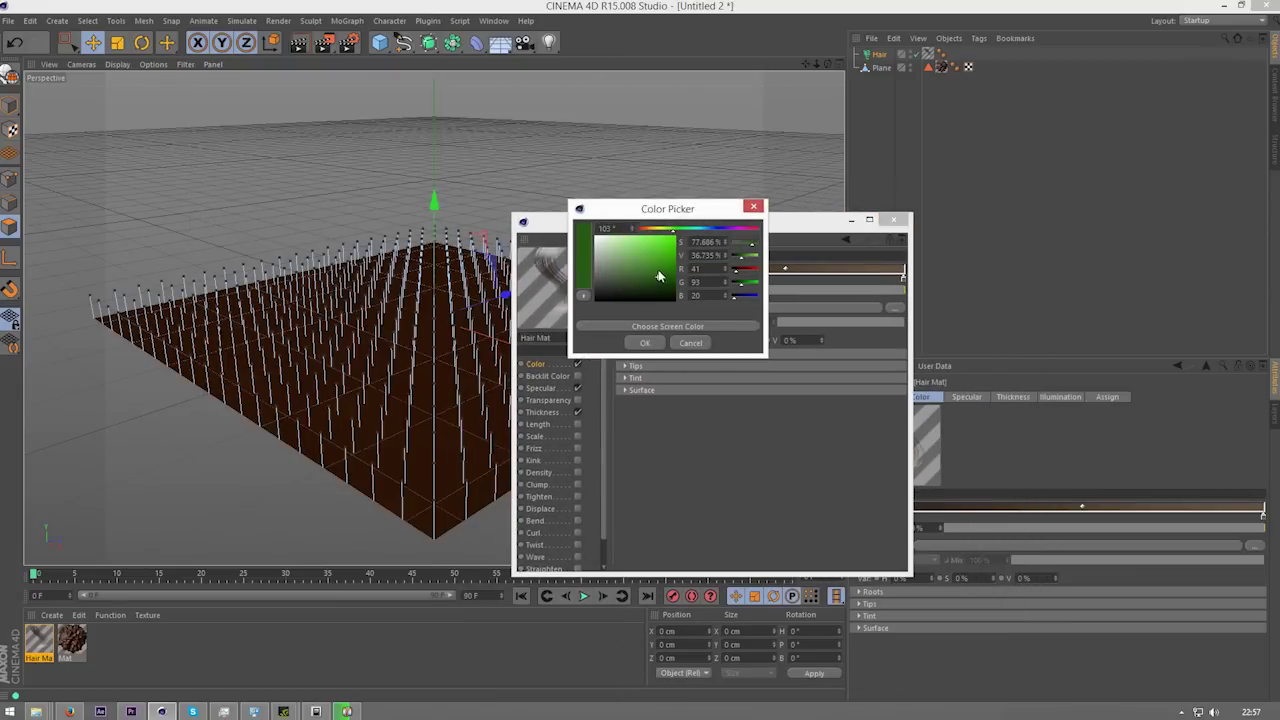
pyautogui.click(645, 342)
# Step: Set the tip colour of the hair material's gradient to bright green with RGB 92, 179, 31
pyautogui.doubleClick(904, 279)
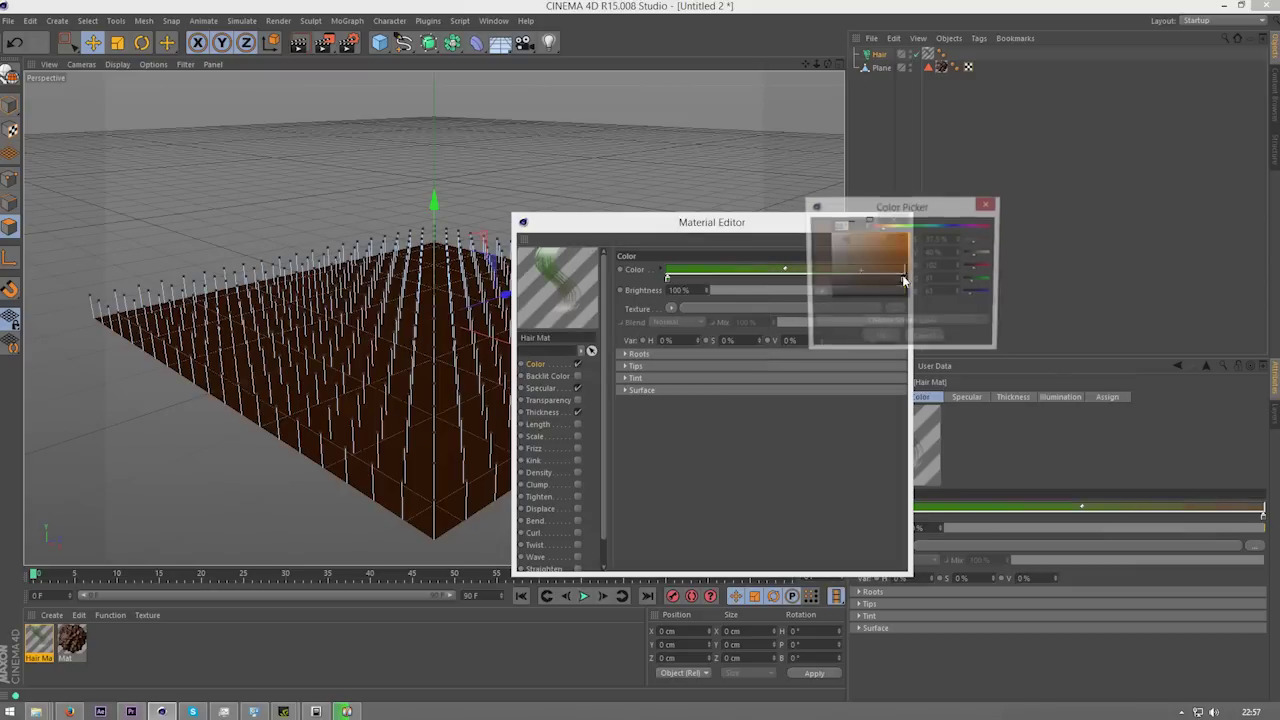
pyautogui.click(905, 227)
pyautogui.click(896, 252)
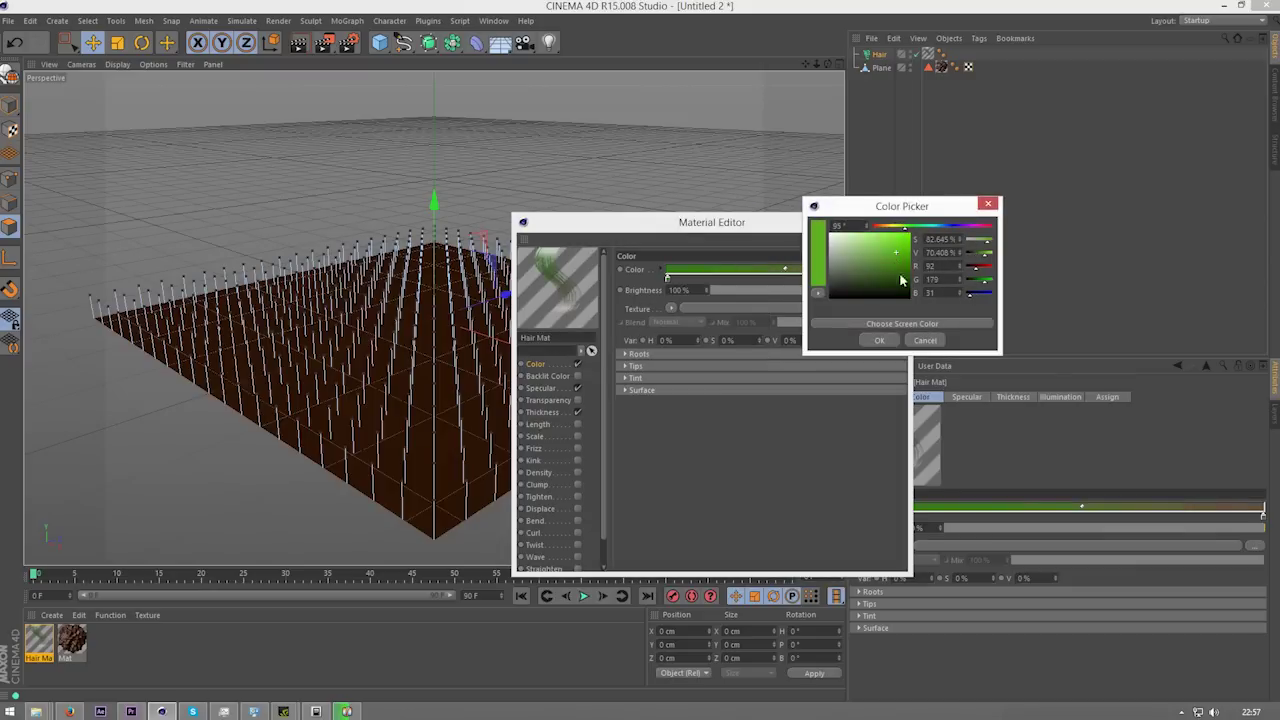
pyautogui.click(880, 340)
# Step: Enable the hair material's Length channel with a Length of 60% and a Variation of 45%
pyautogui.click(542, 412)
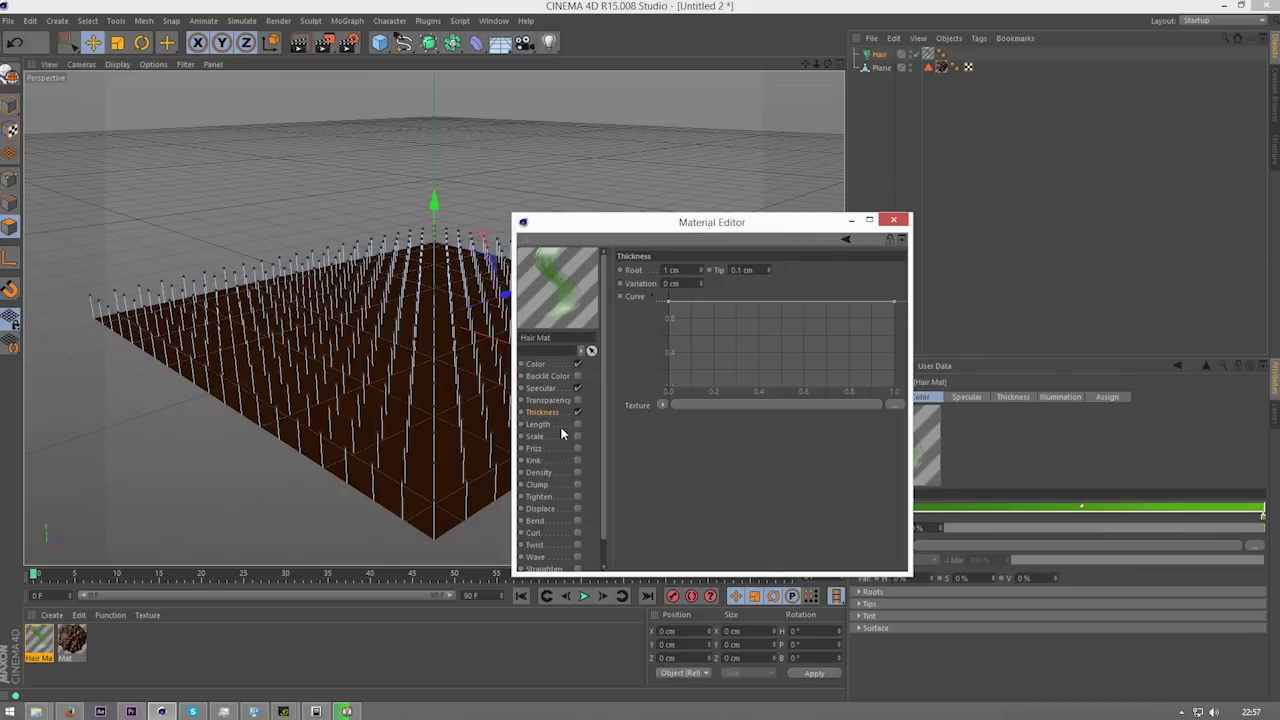
pyautogui.click(577, 424)
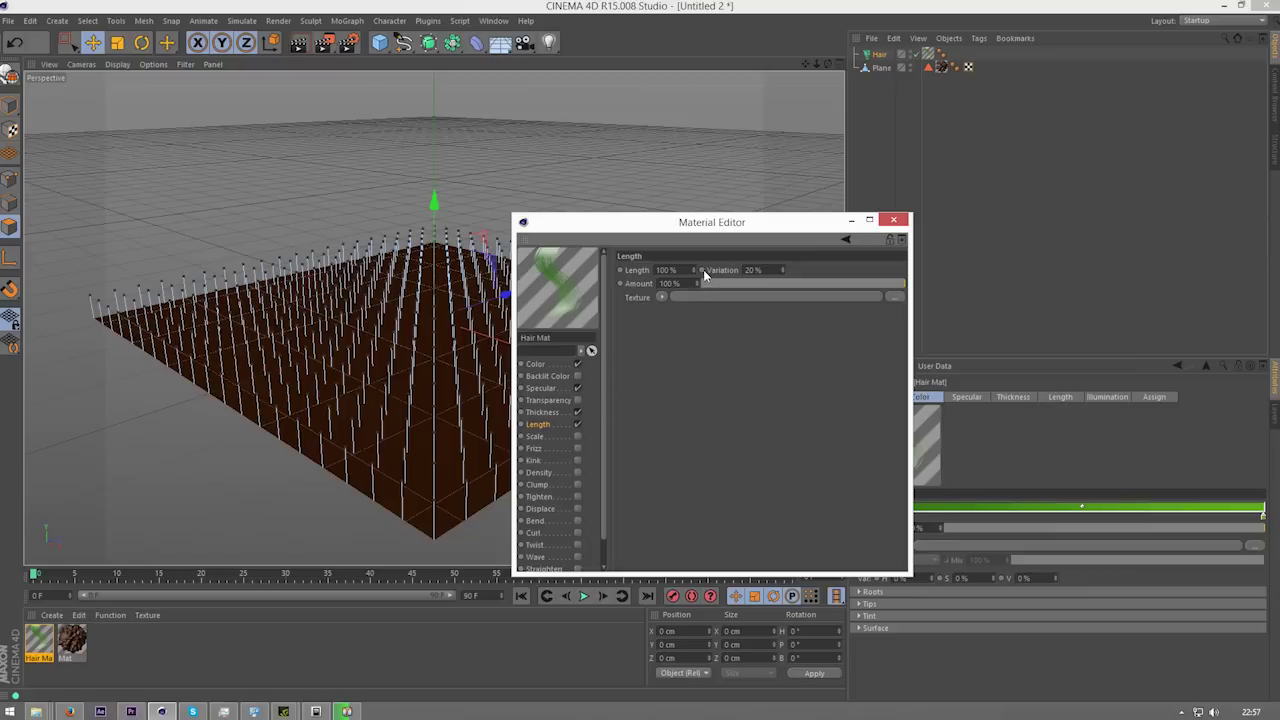
pyautogui.moveTo(697, 272); pyautogui.dragTo(697, 272)
pyautogui.moveTo(782, 270); pyautogui.dragTo(769, 328)
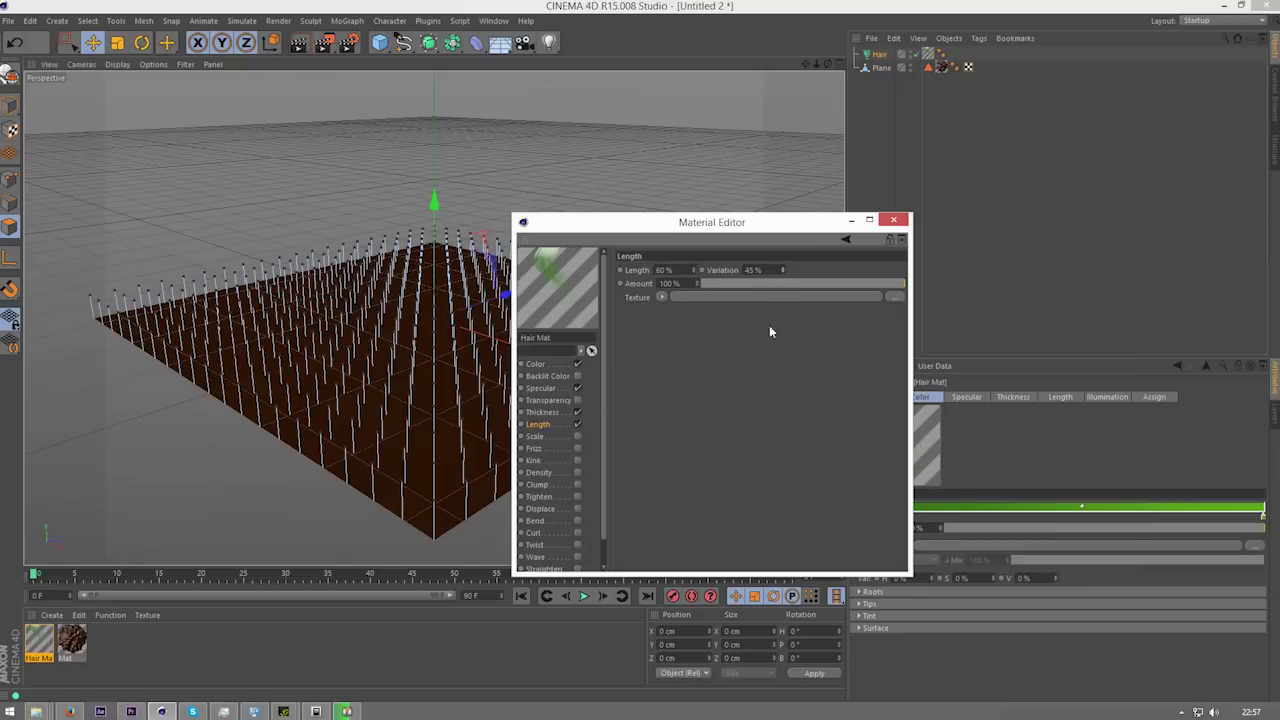
# Step: Enable the hair material's Frizz channel and set Frizz to 20%
pyautogui.click(577, 448)
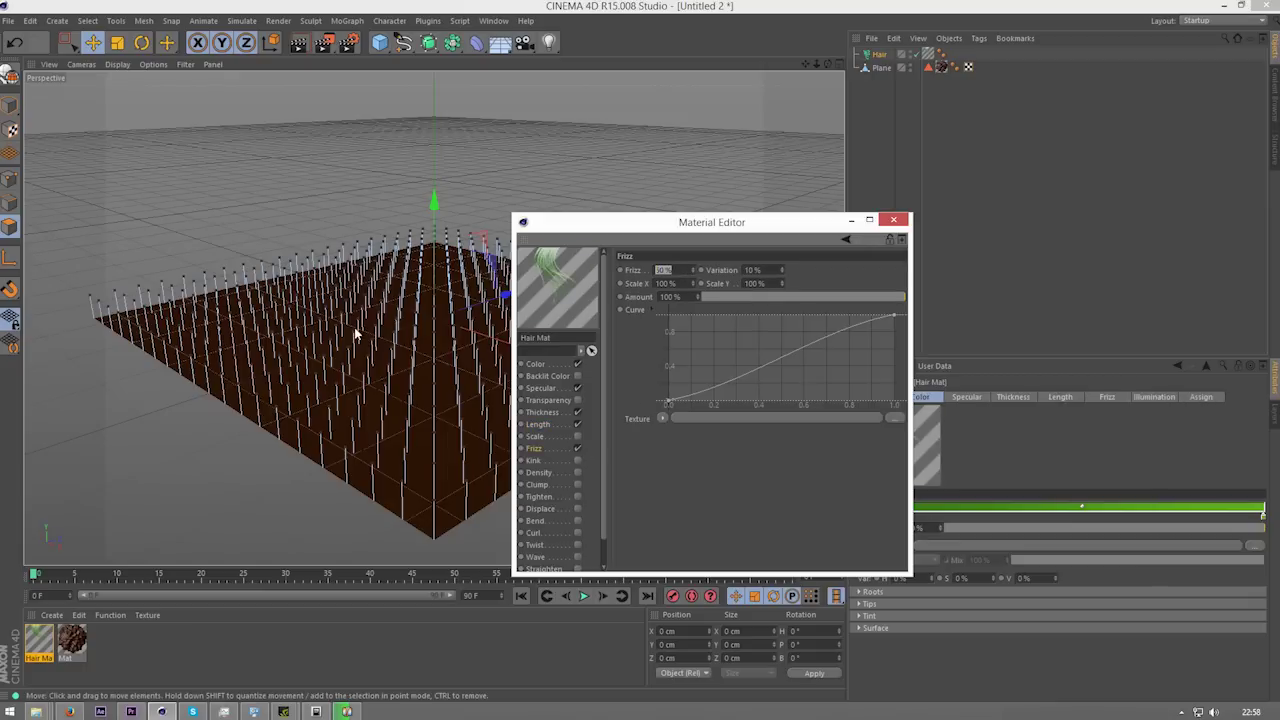
pyautogui.write('20')
pyautogui.press('Return')
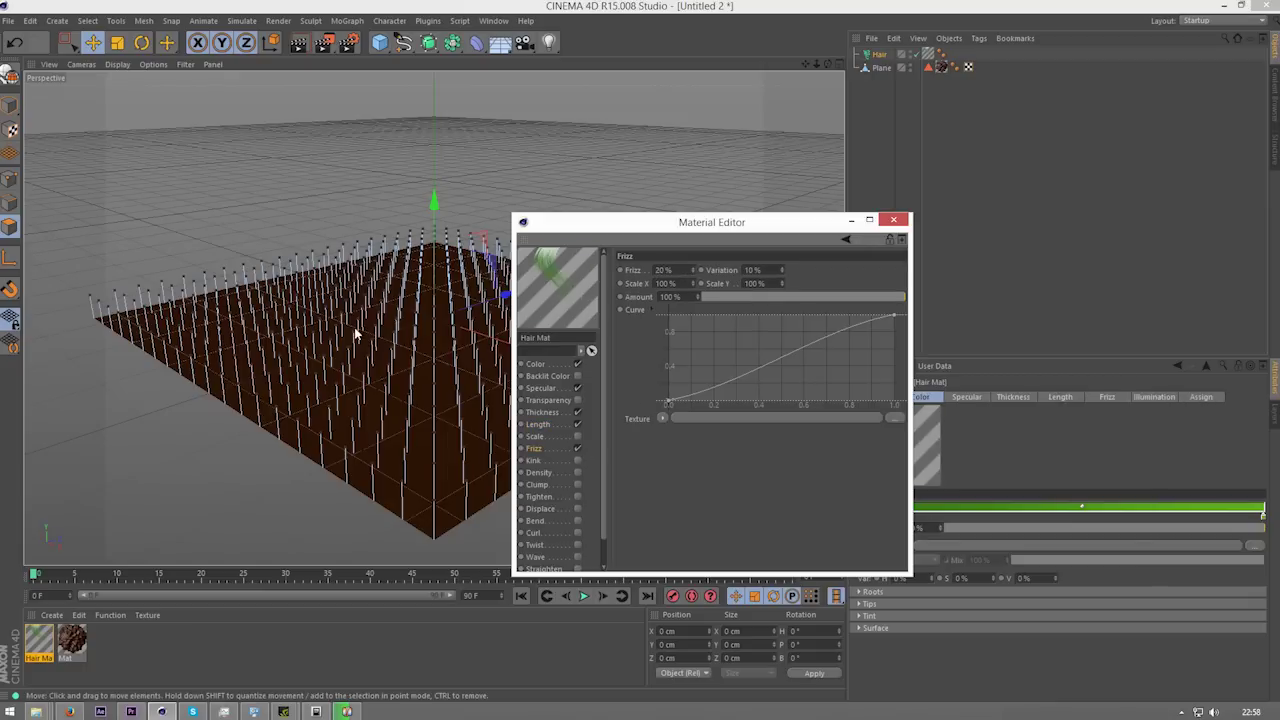
# Step: Enable the hair material's Kink channel with Kink at 15% and close the material editor
pyautogui.click(534, 460)
pyautogui.click(577, 460)
pyautogui.write('1')
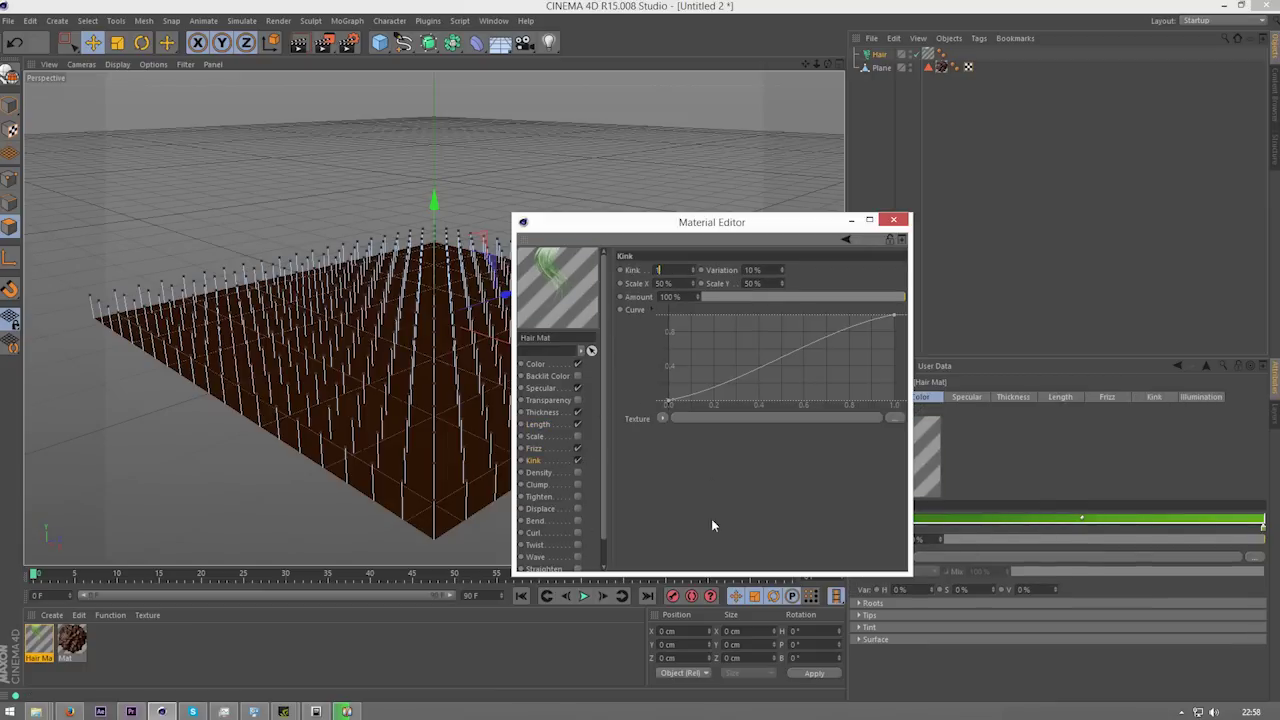
pyautogui.write('5')
pyautogui.press('Return')
pyautogui.click(893, 219)
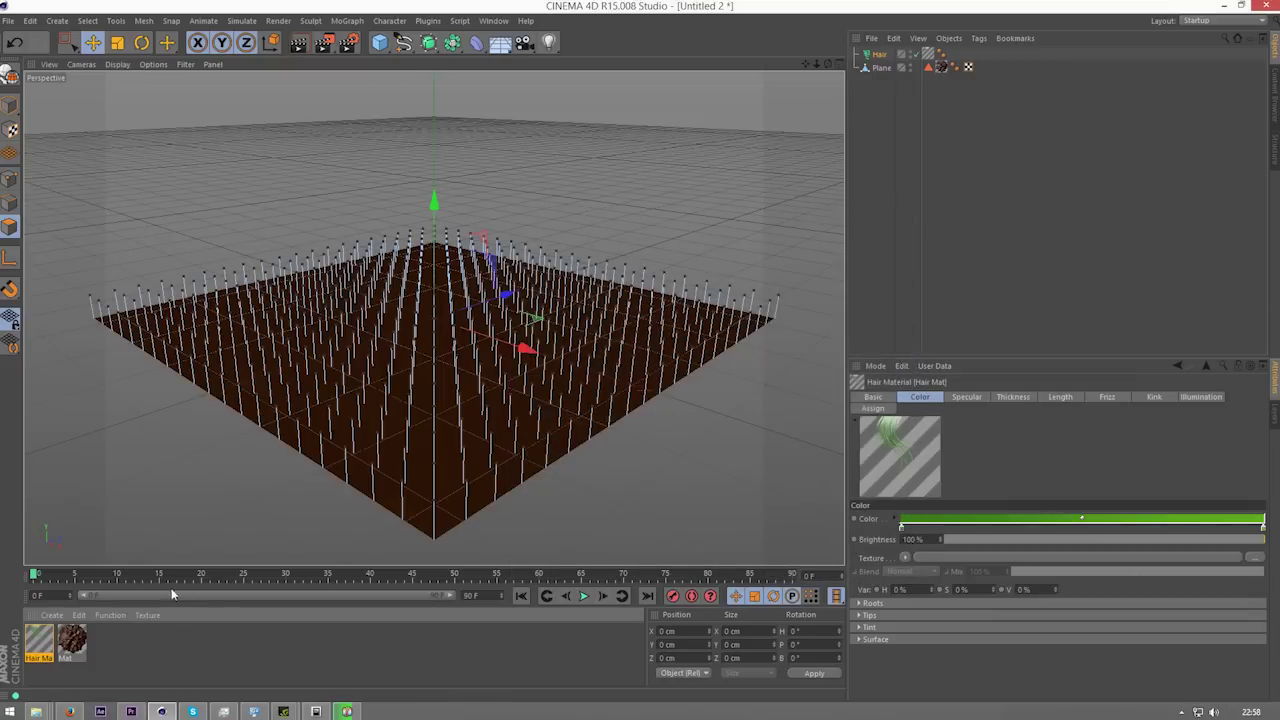
pyautogui.click(586, 596)
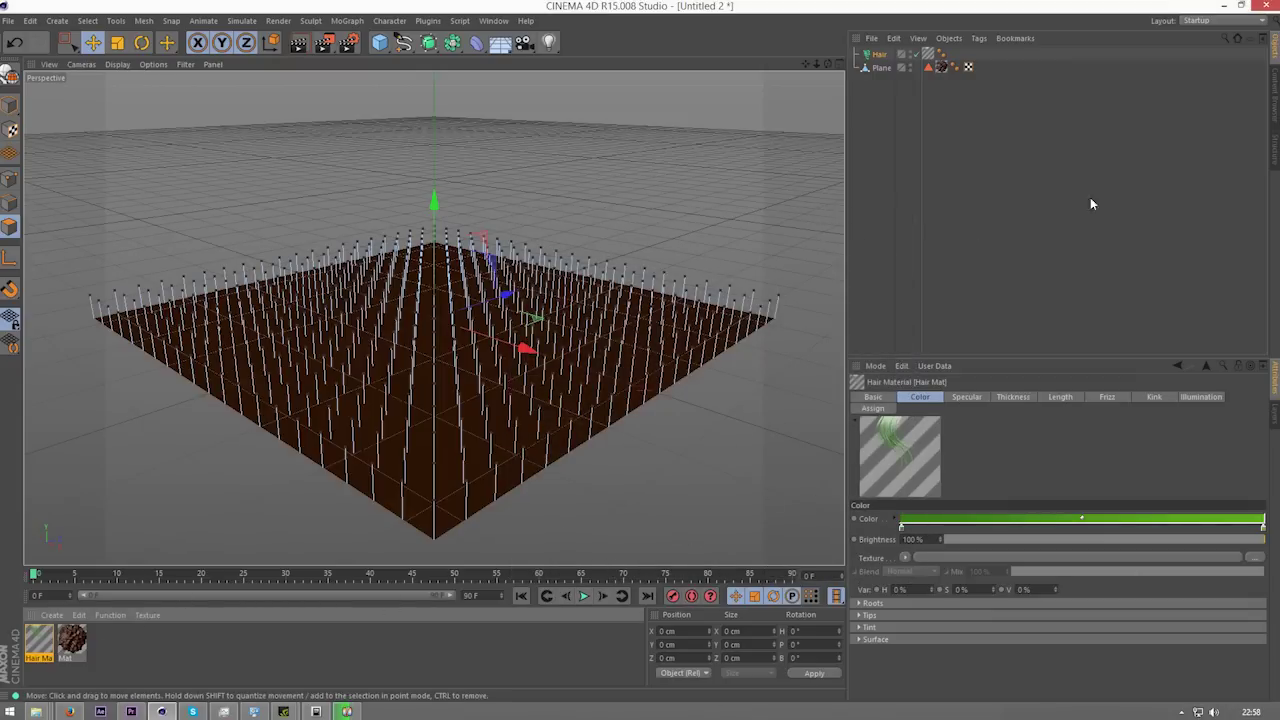
# Step: Browse the content library from Visualize through its Objects to the European Trees Mature folder
pyautogui.click(1277, 104)
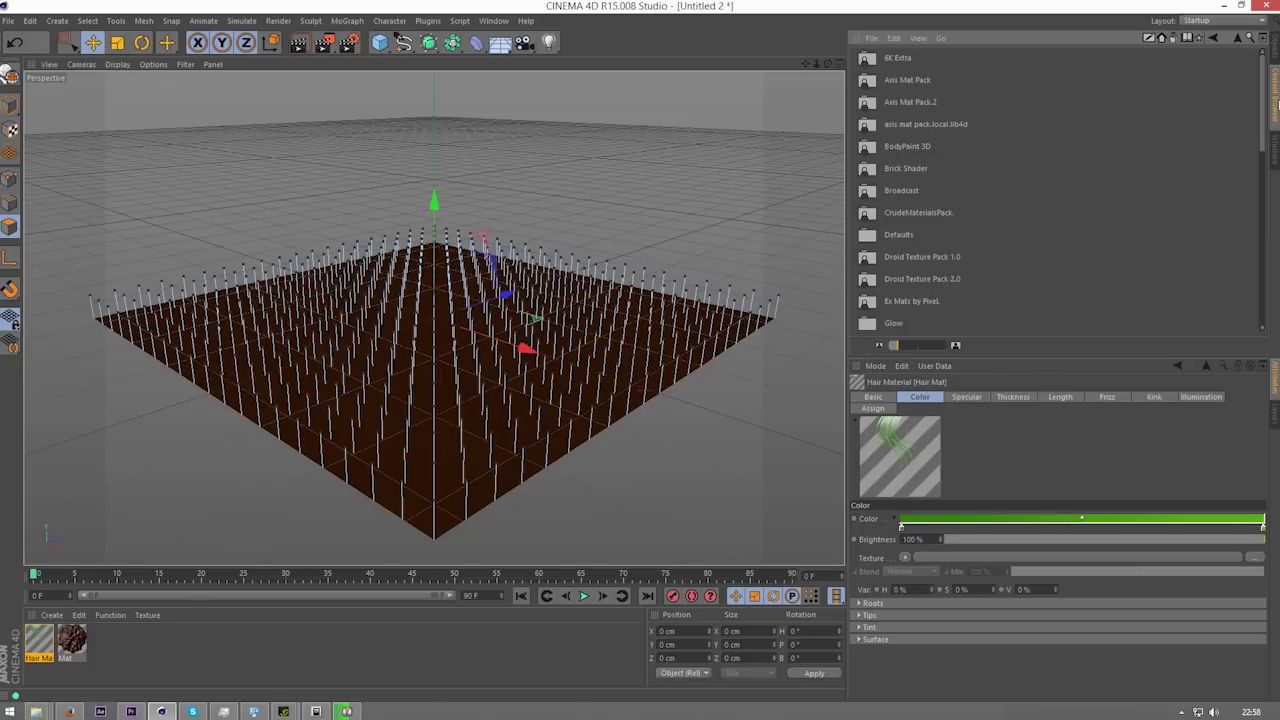
pyautogui.scroll(-5, 1035, 165)
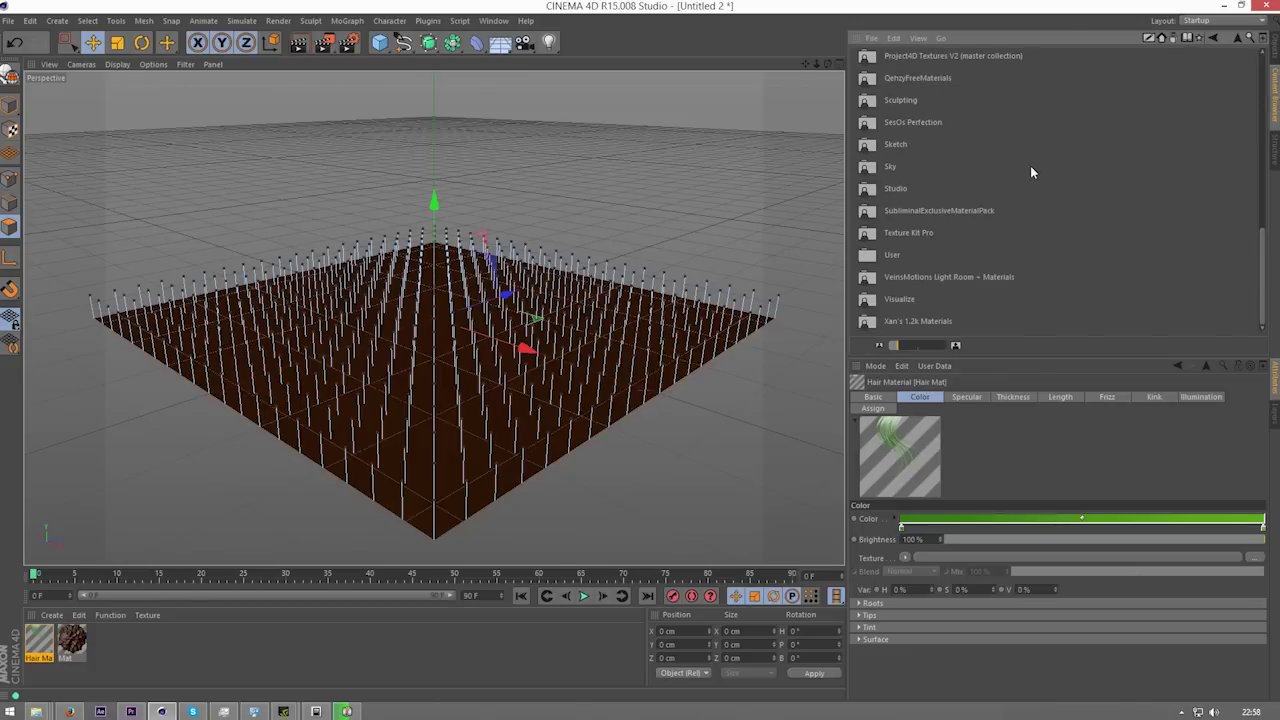
pyautogui.doubleClick(913, 299)
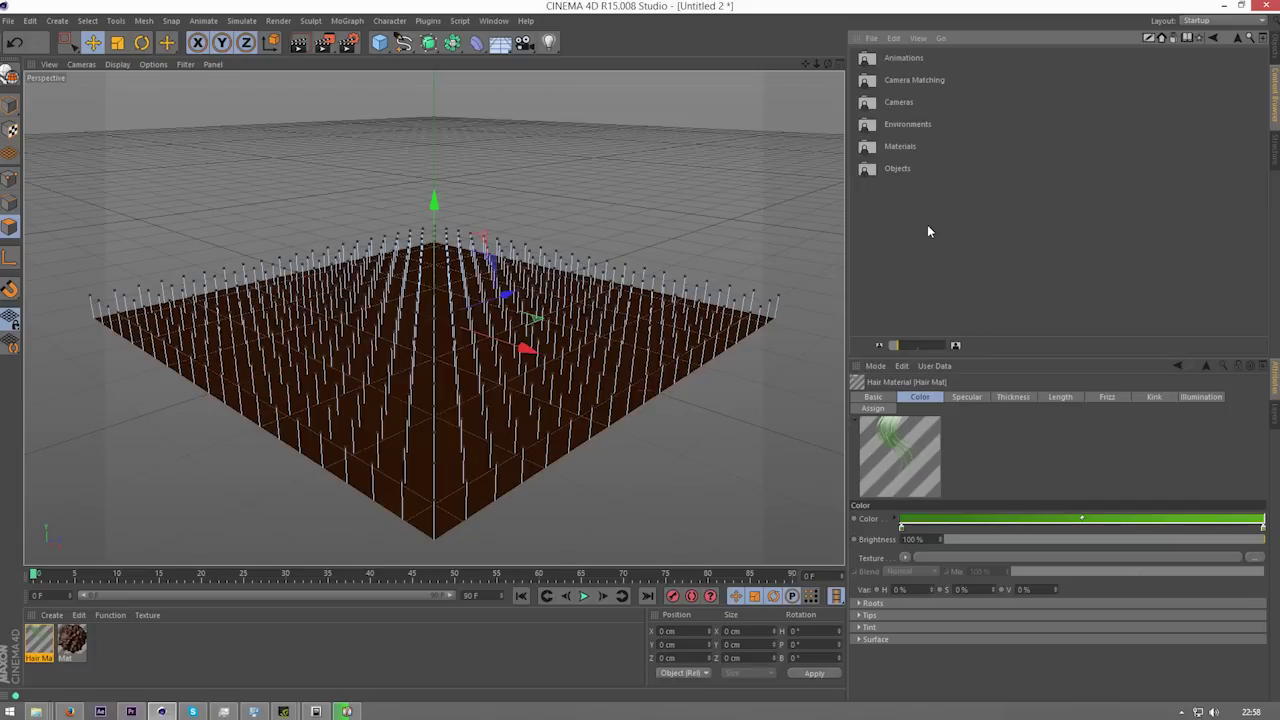
pyautogui.click(934, 171)
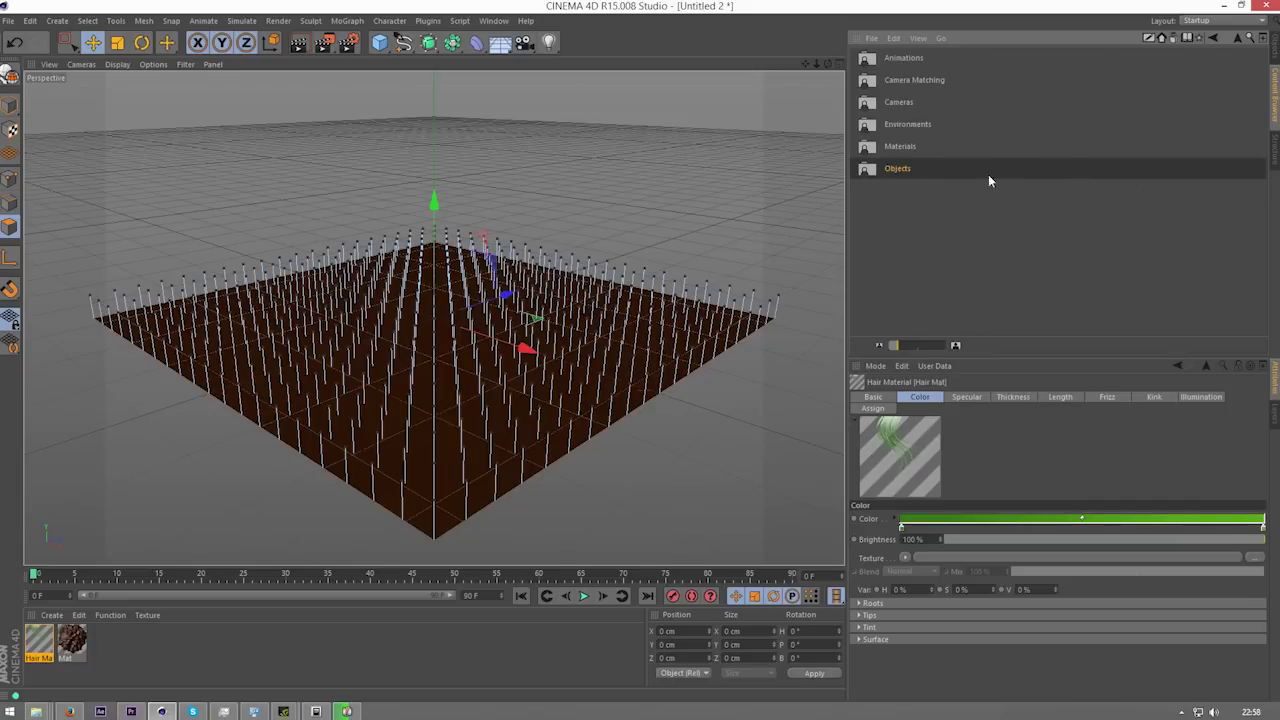
pyautogui.click(932, 212)
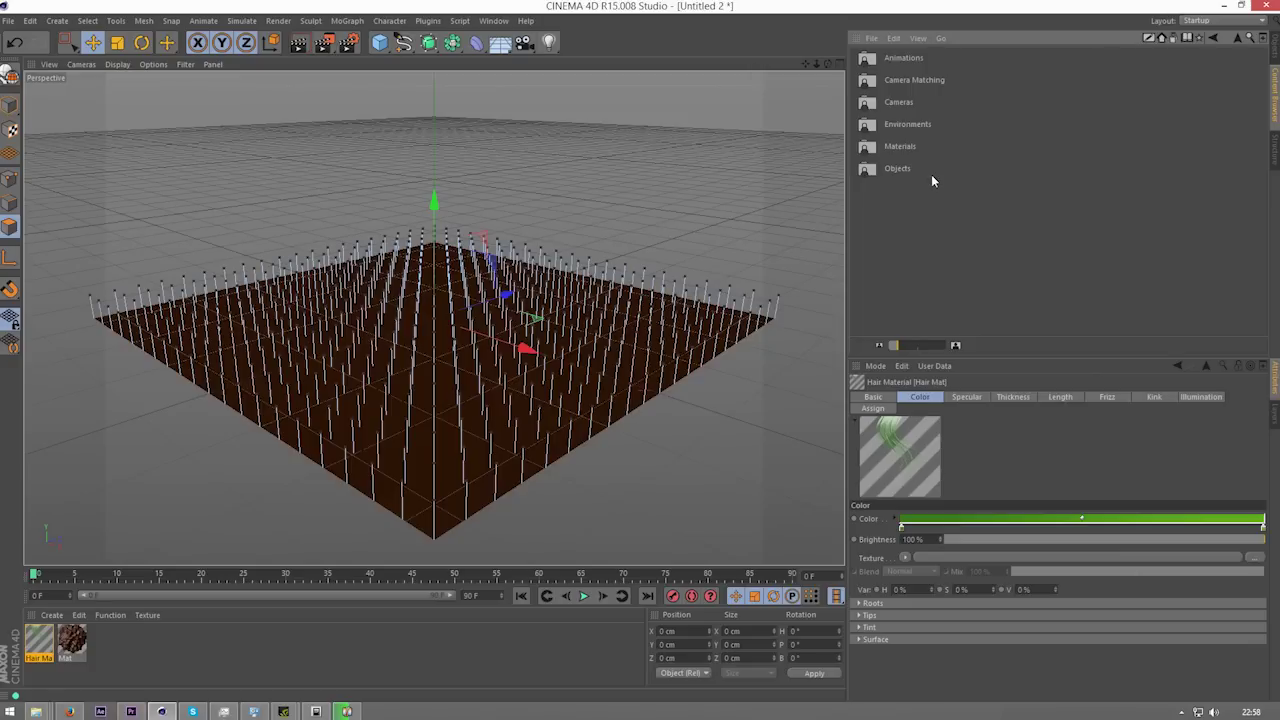
pyautogui.doubleClick(931, 172)
pyautogui.doubleClick(898, 304)
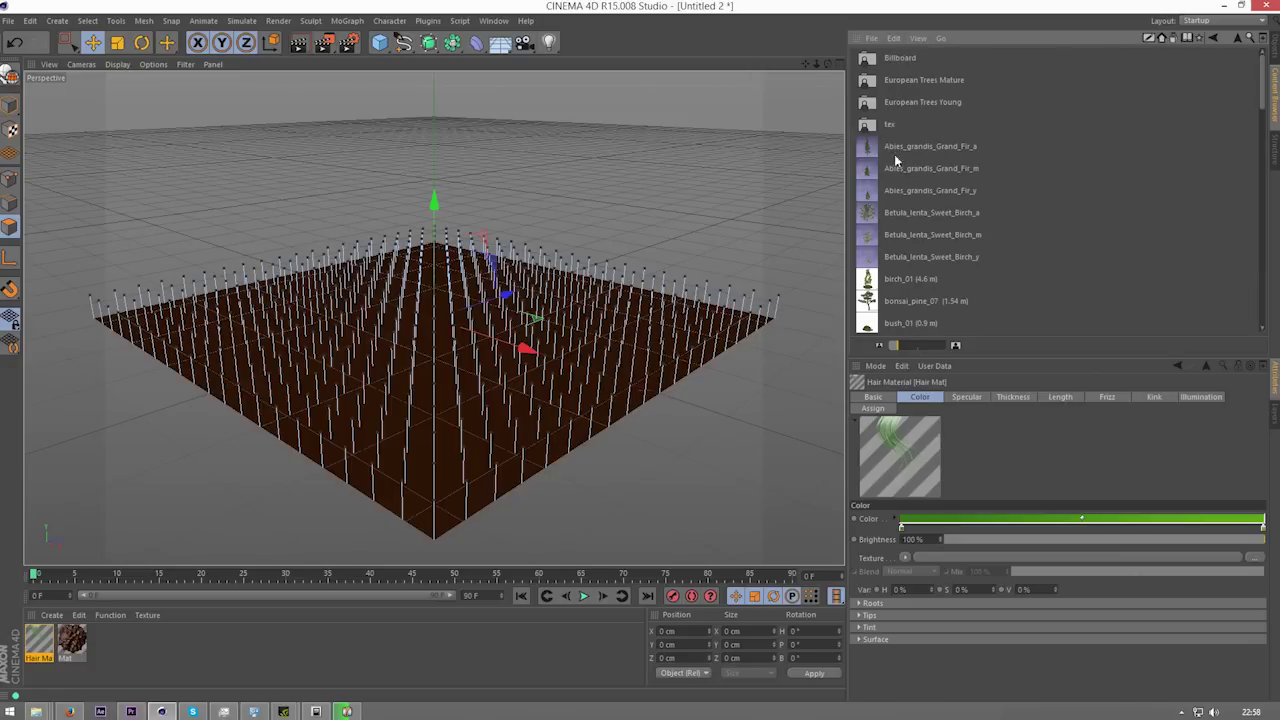
pyautogui.doubleClick(936, 82)
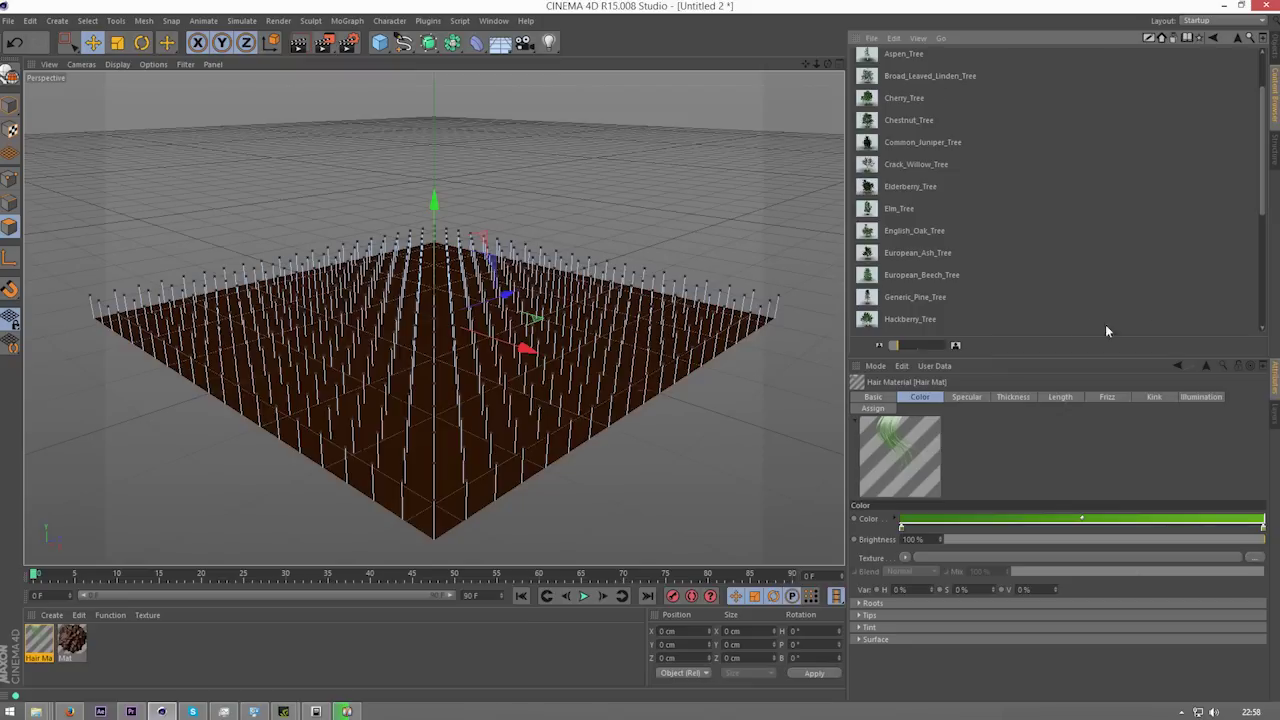
# Step: Load the Common_Juniper_Tree model into the scene and return to the scene's object list
pyautogui.scroll(2, 993, 233)
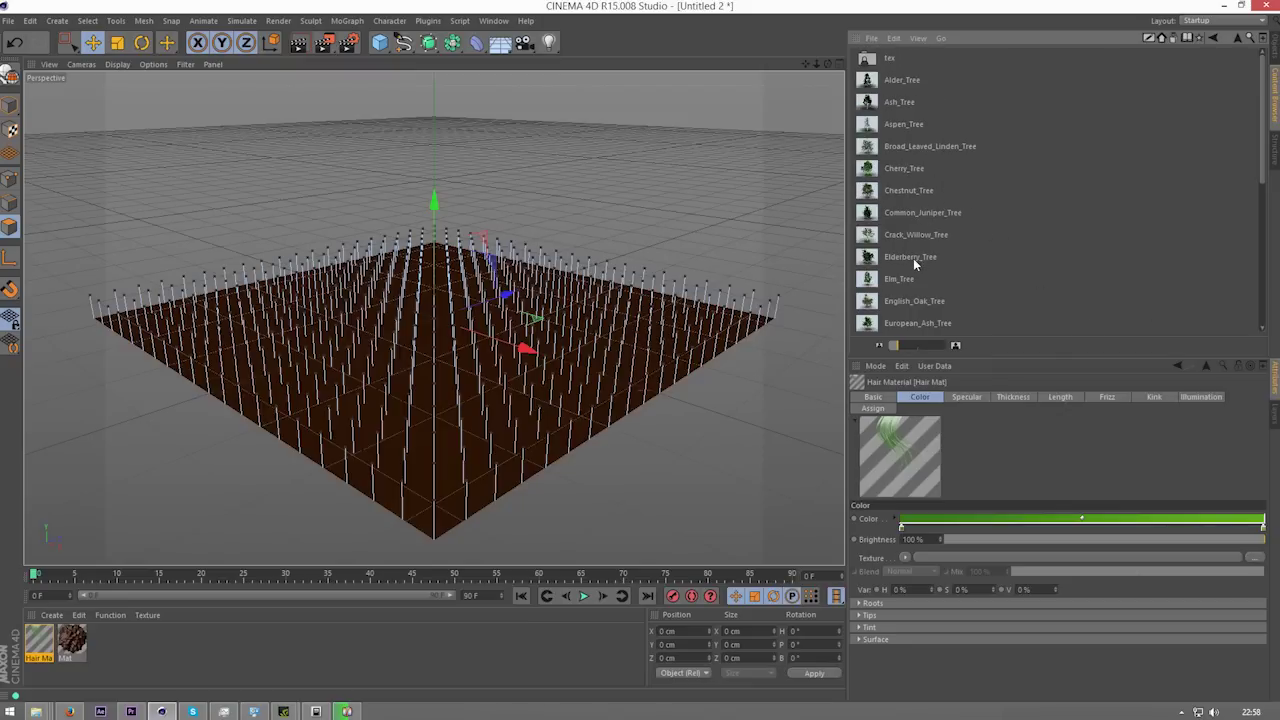
pyautogui.doubleClick(908, 212)
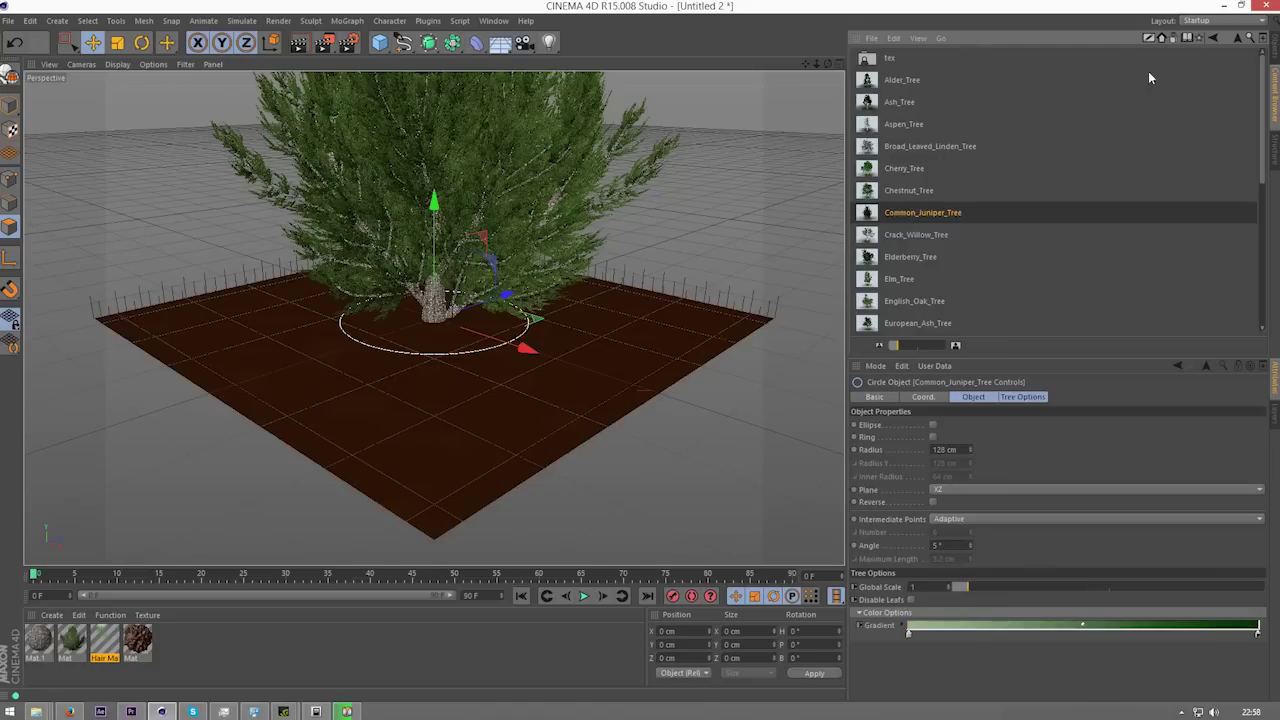
pyautogui.click(1274, 47)
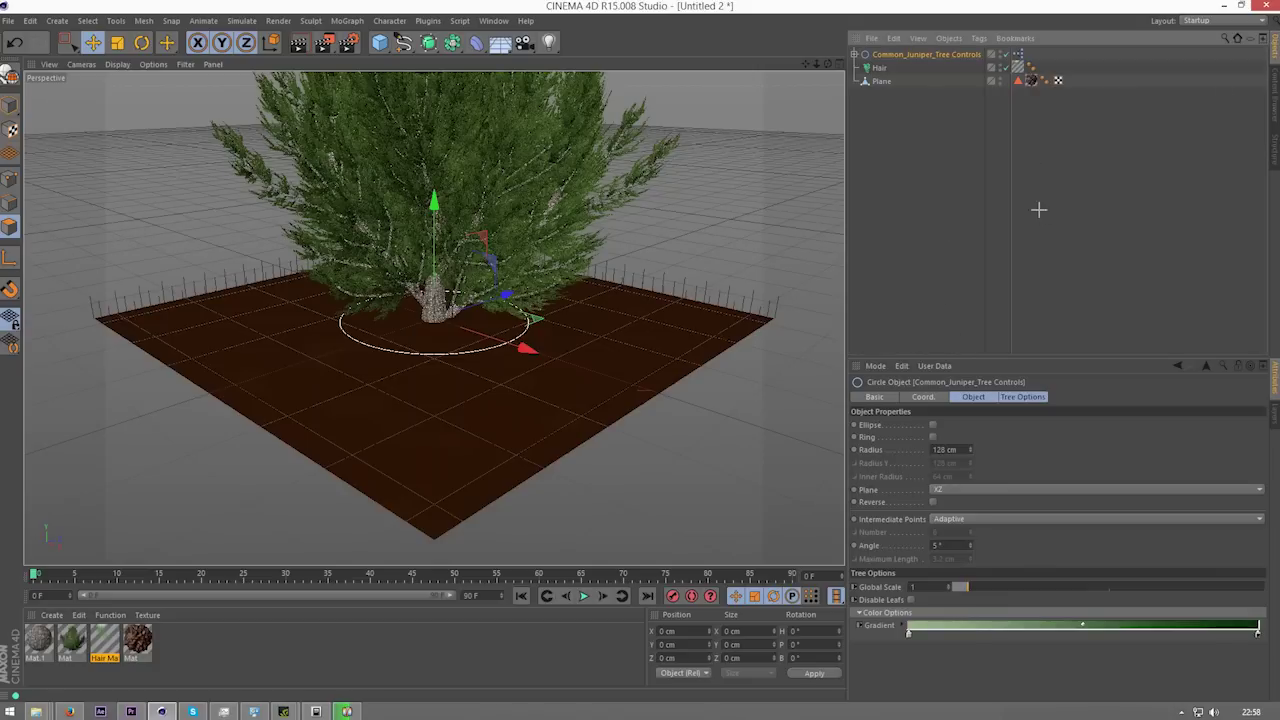
# Step: Duplicate the juniper tree until four trees stand spread across the soil plane
pyautogui.click(1039, 209)
pyautogui.moveTo(828, 63); pyautogui.dragTo(828, 63)
pyautogui.click(880, 55)
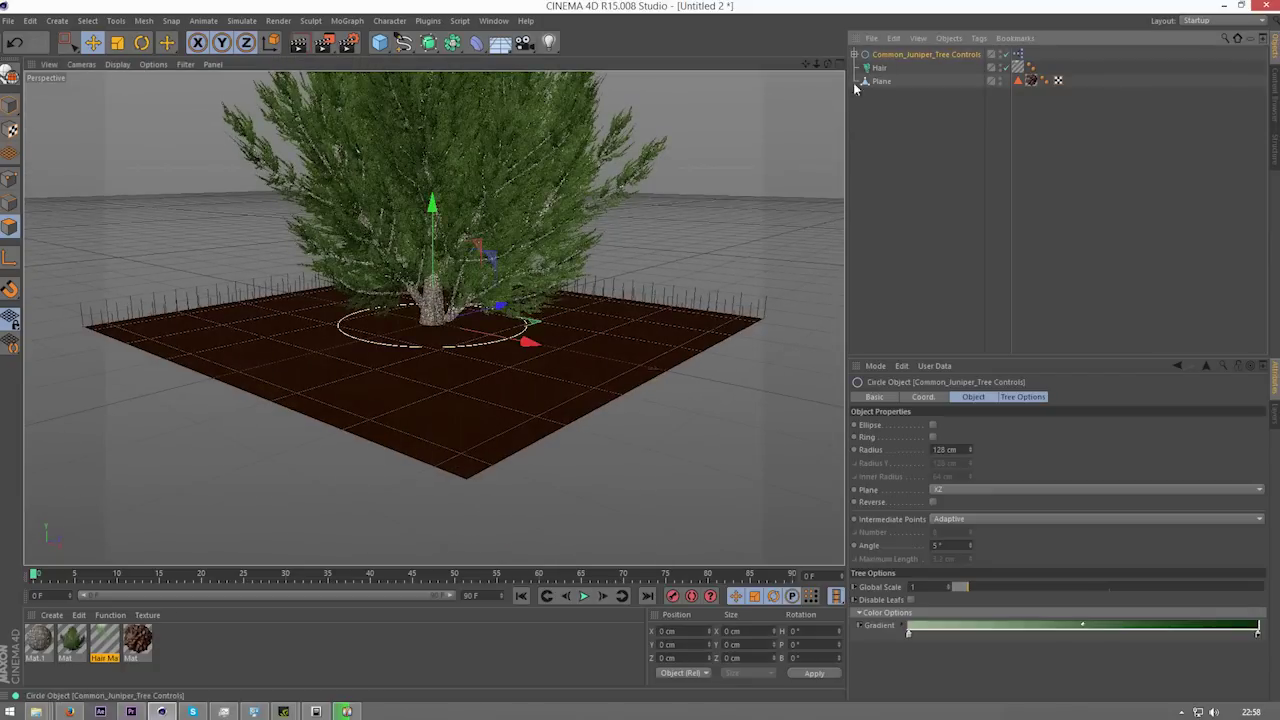
pyautogui.moveTo(828, 63); pyautogui.dragTo(828, 63)
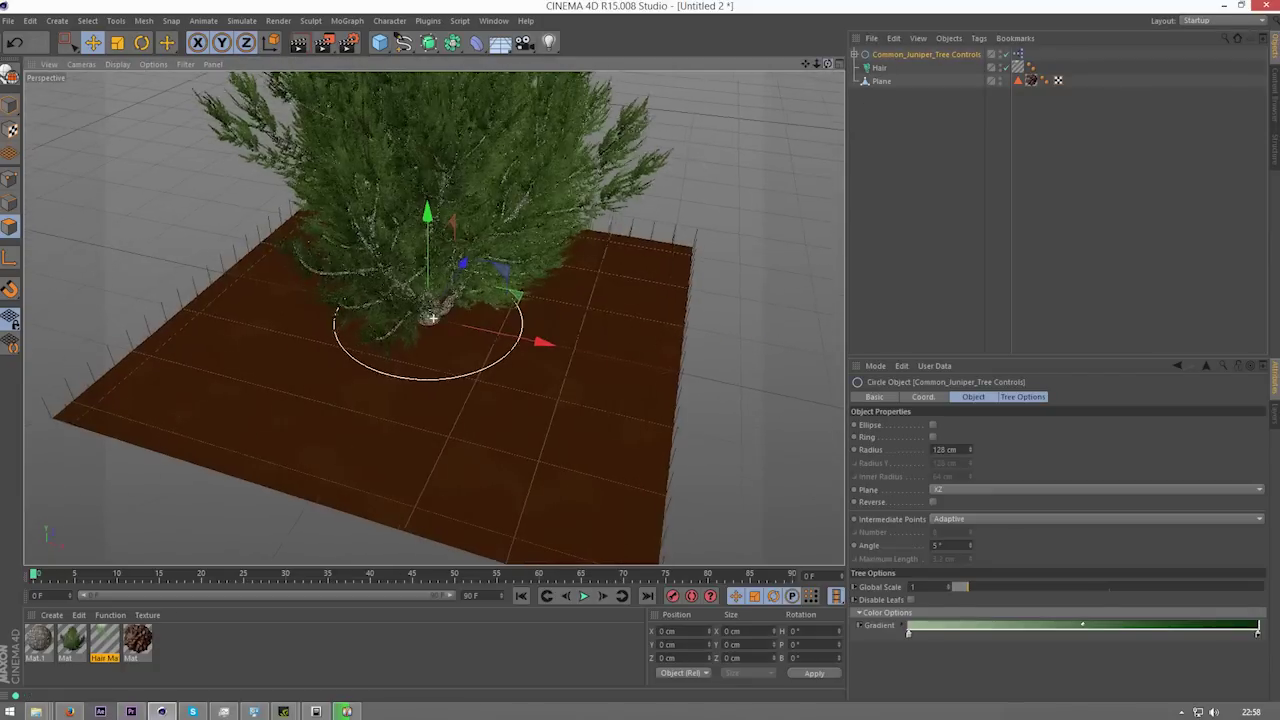
pyautogui.moveTo(491, 306); pyautogui.dragTo(680, 286)
pyautogui.hotkey('ctrl', 'z')
pyautogui.moveTo(587, 217); pyautogui.dragTo(385, 380)
pyautogui.click(979, 264)
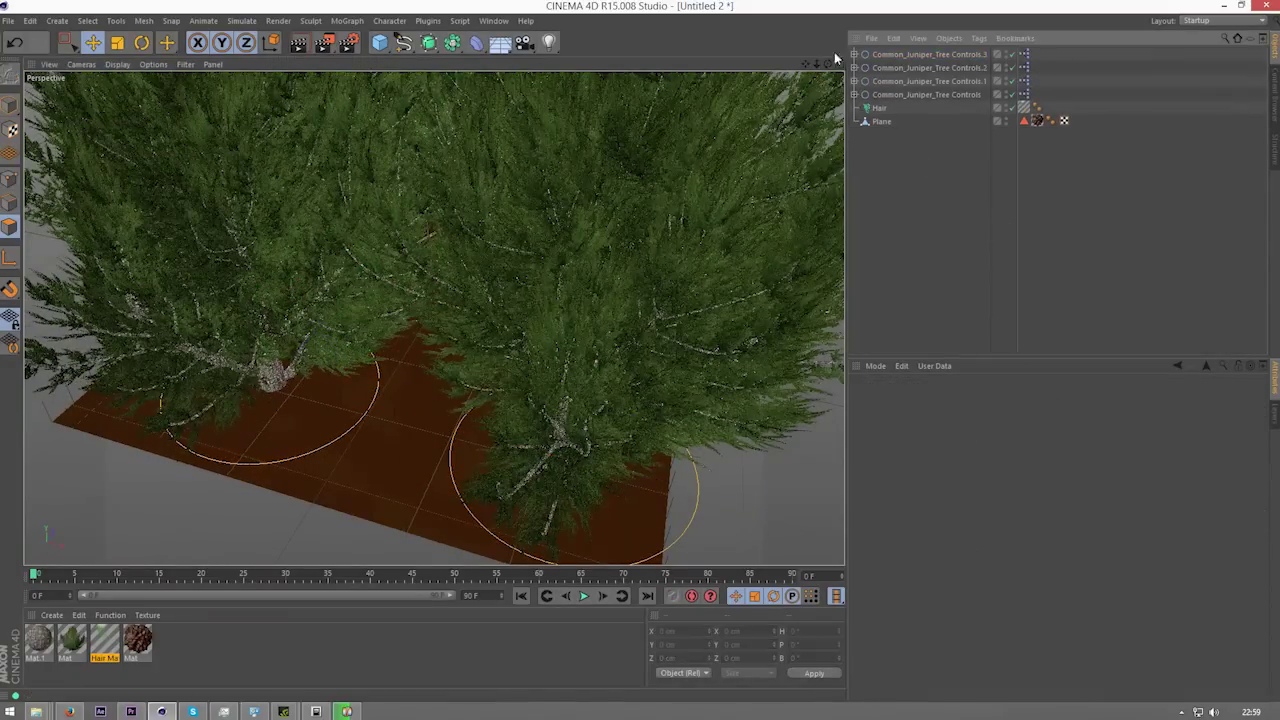
# Step: Open the render settings, set the renderer to Physical and show the Physical options
pyautogui.moveTo(828, 63); pyautogui.dragTo(846, 2)
pyautogui.moveTo(829, 65); pyautogui.dragTo(829, 118)
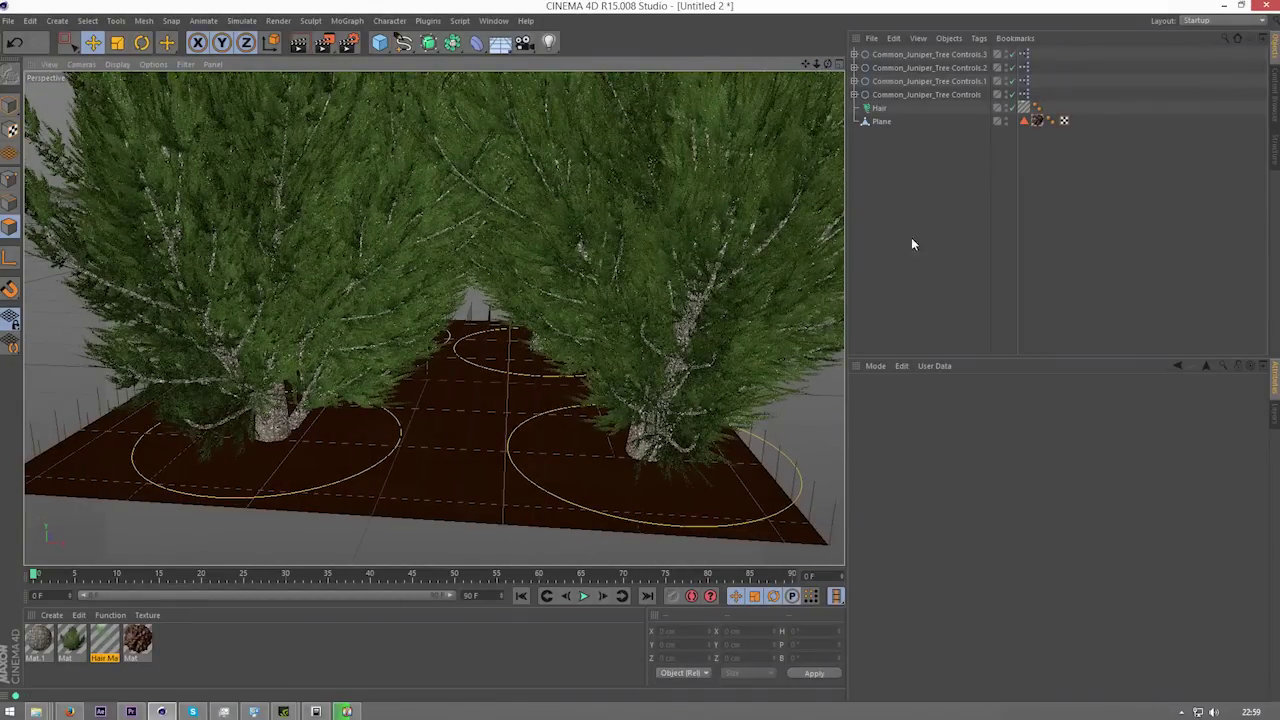
pyautogui.click(349, 42)
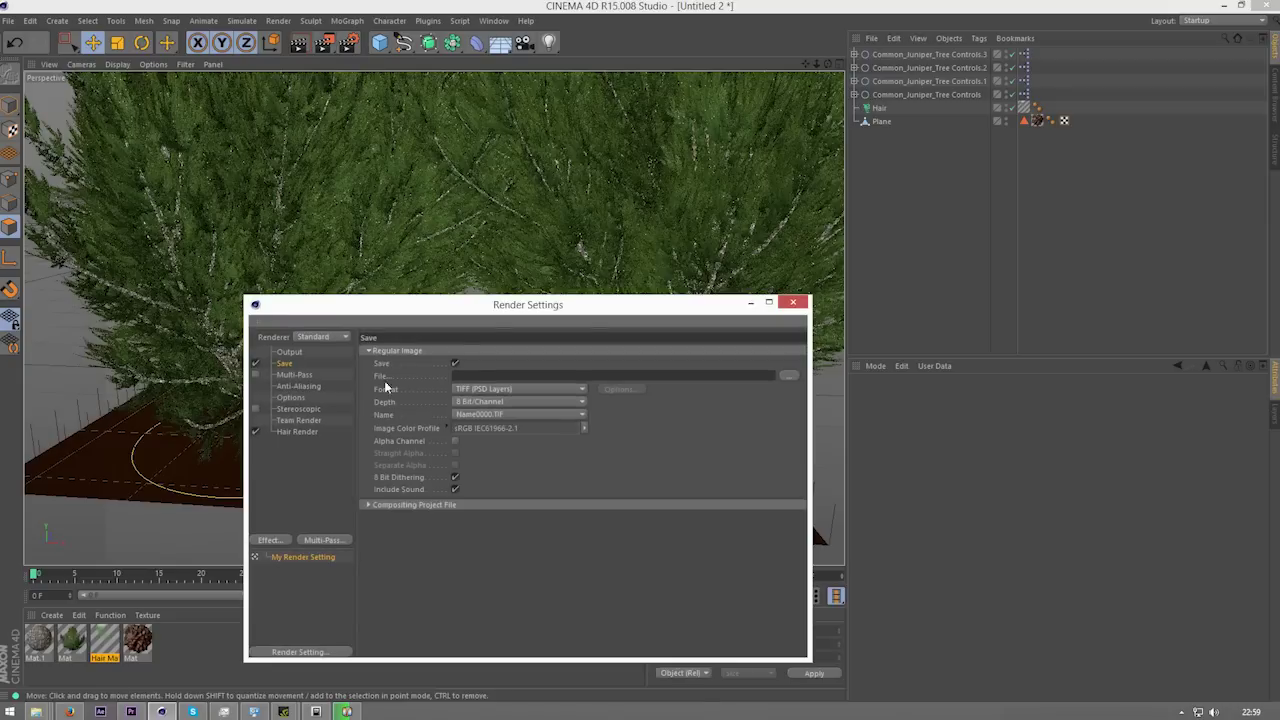
pyautogui.moveTo(340, 290); pyautogui.dragTo(344, 175)
pyautogui.click(327, 215)
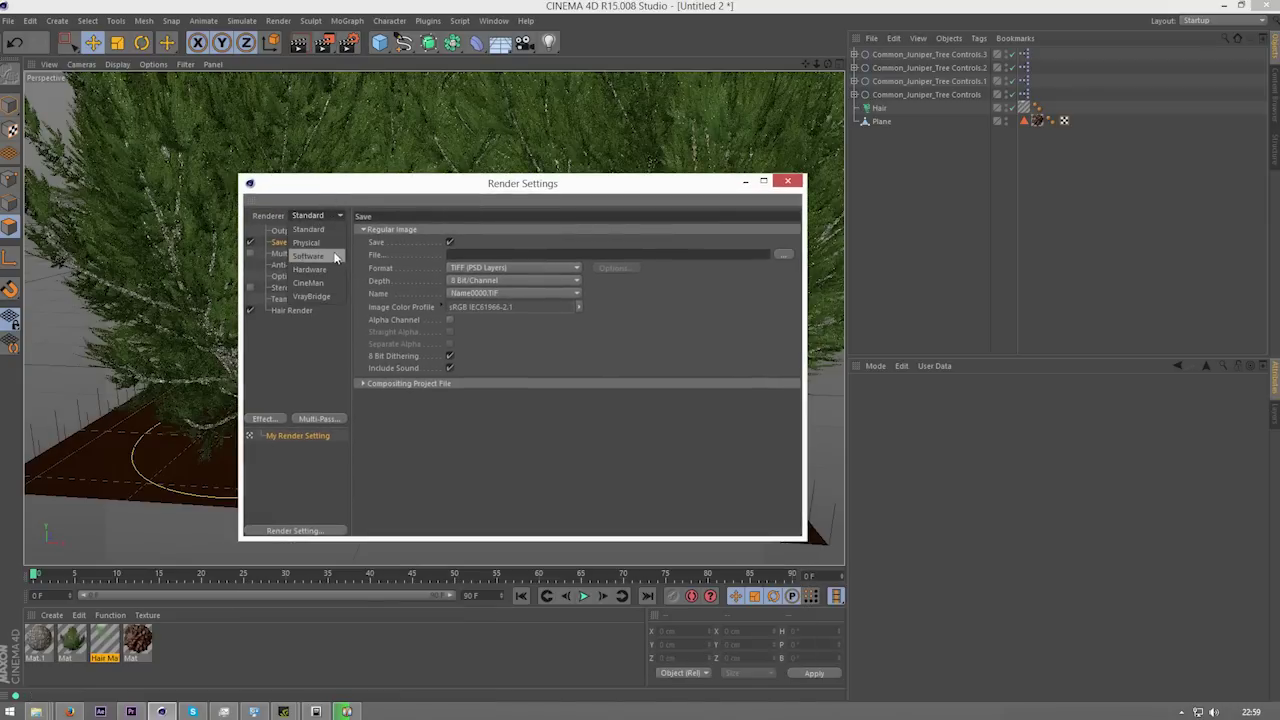
pyautogui.click(330, 256)
pyautogui.click(286, 310)
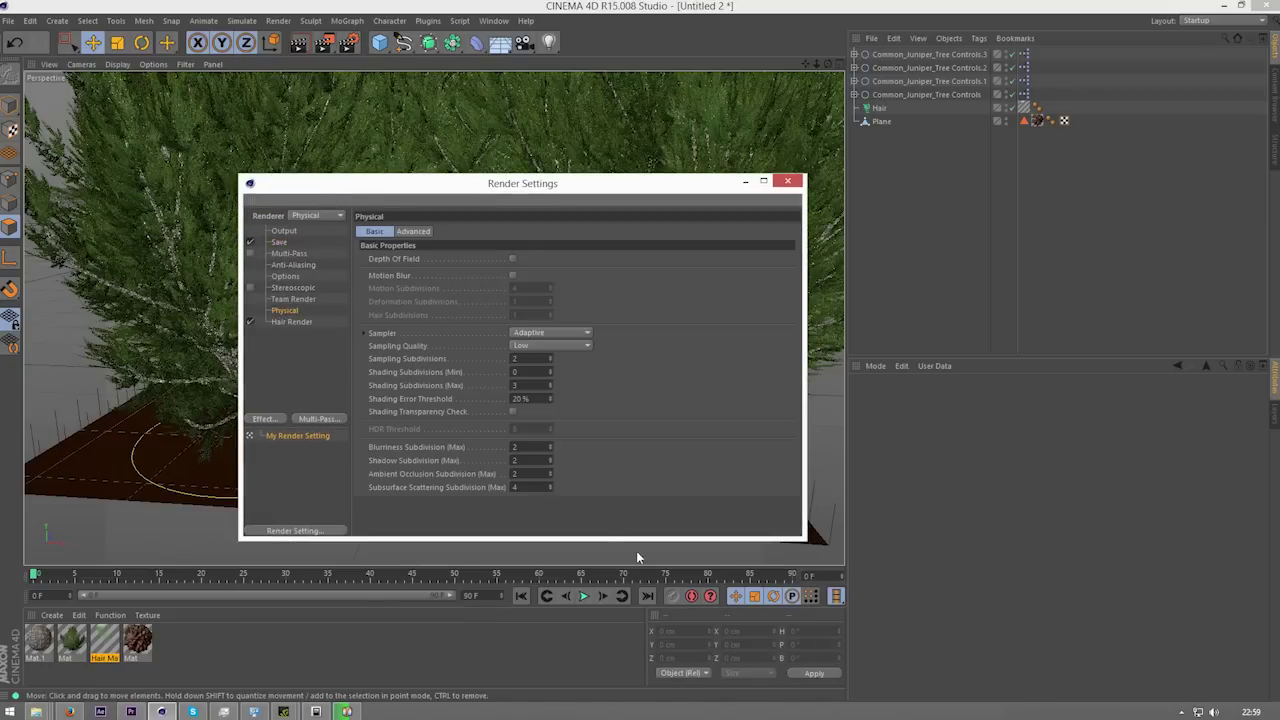
# Step: Review the Physical renderer's sampler and sampling quality choices, keeping Adaptive and Low
pyautogui.click(567, 334)
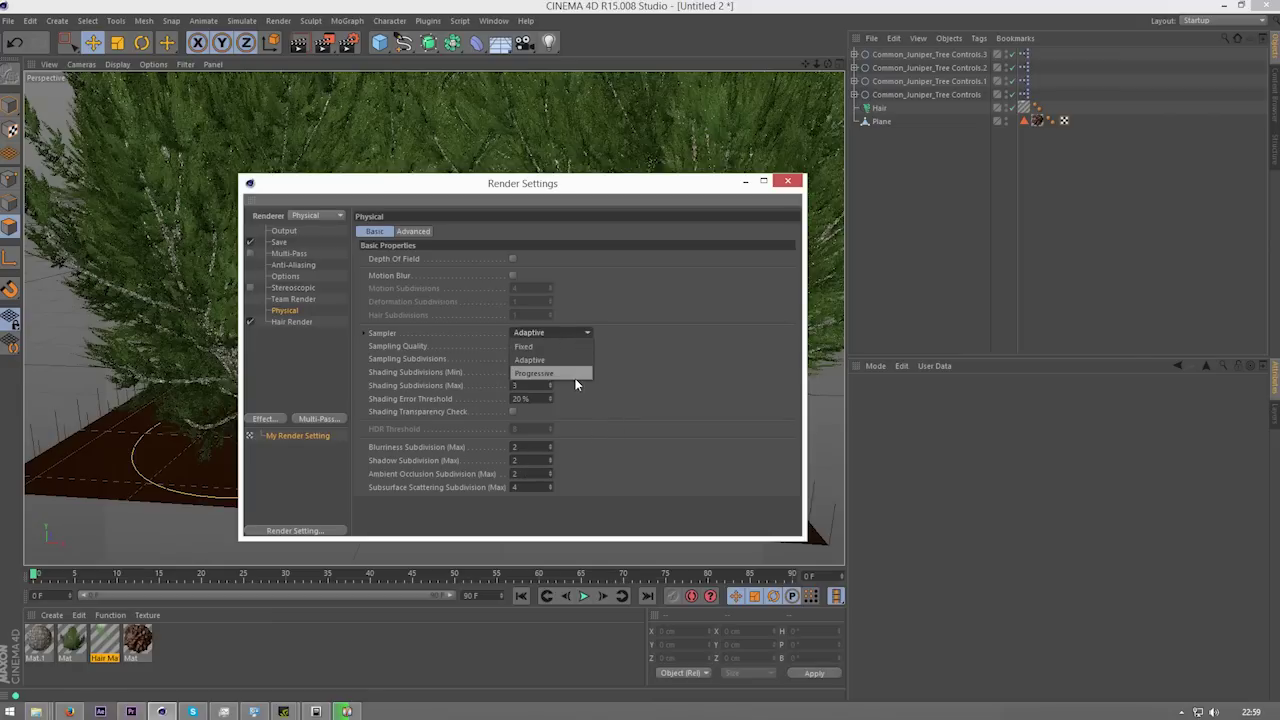
pyautogui.click(678, 391)
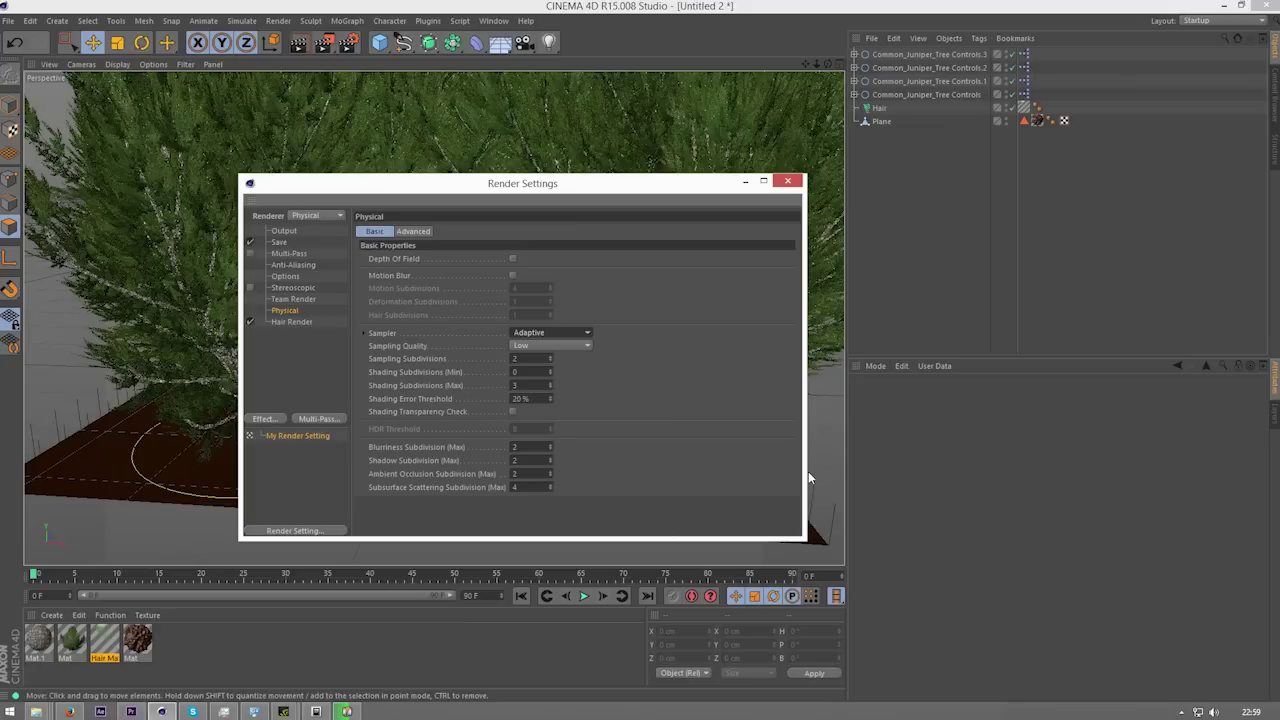
pyautogui.click(568, 332)
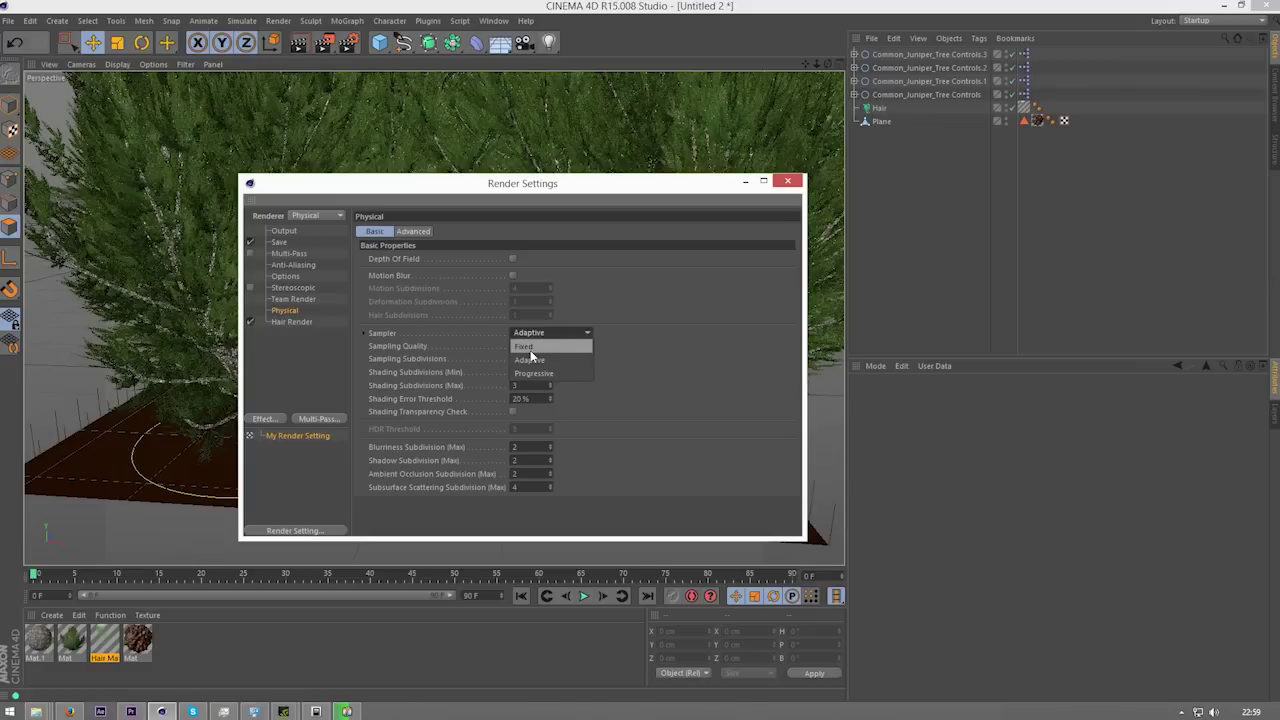
pyautogui.click(530, 359)
pyautogui.click(580, 346)
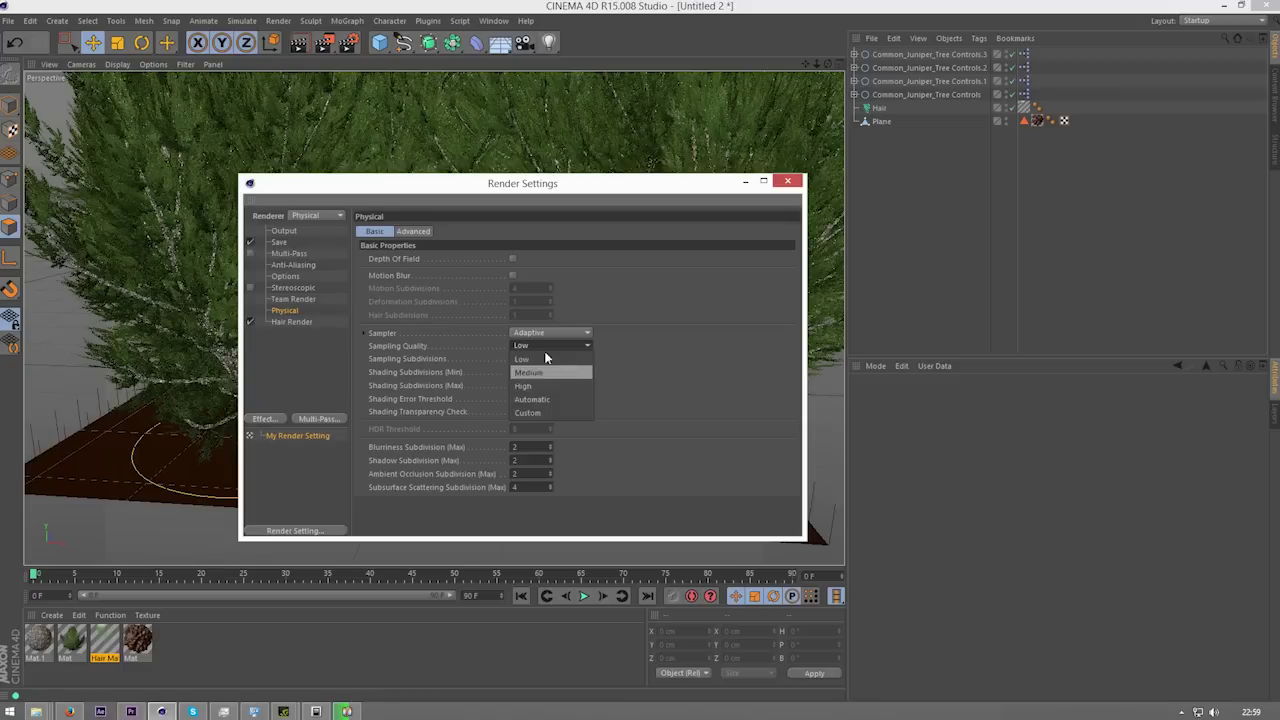
pyautogui.click(684, 411)
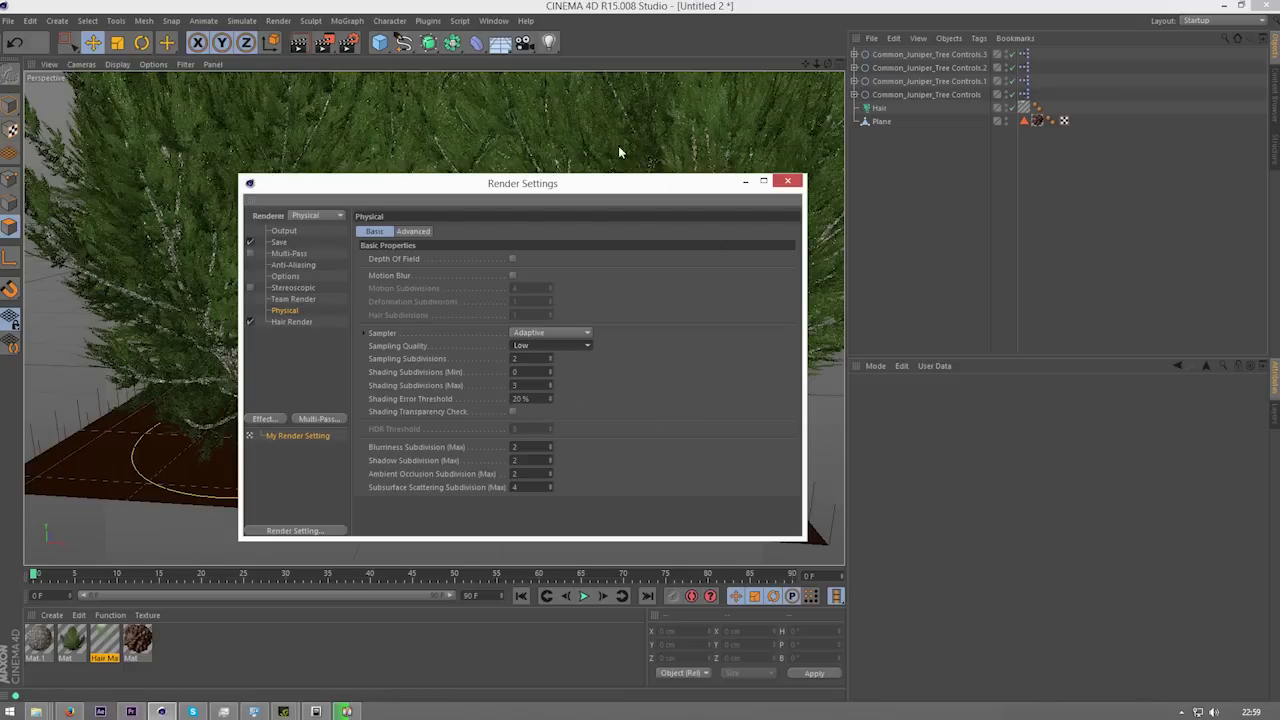
# Step: Set the render output size to 1280 x 720 pixels and the resolution to 300 DPI
pyautogui.moveTo(540, 200); pyautogui.dragTo(672, 195)
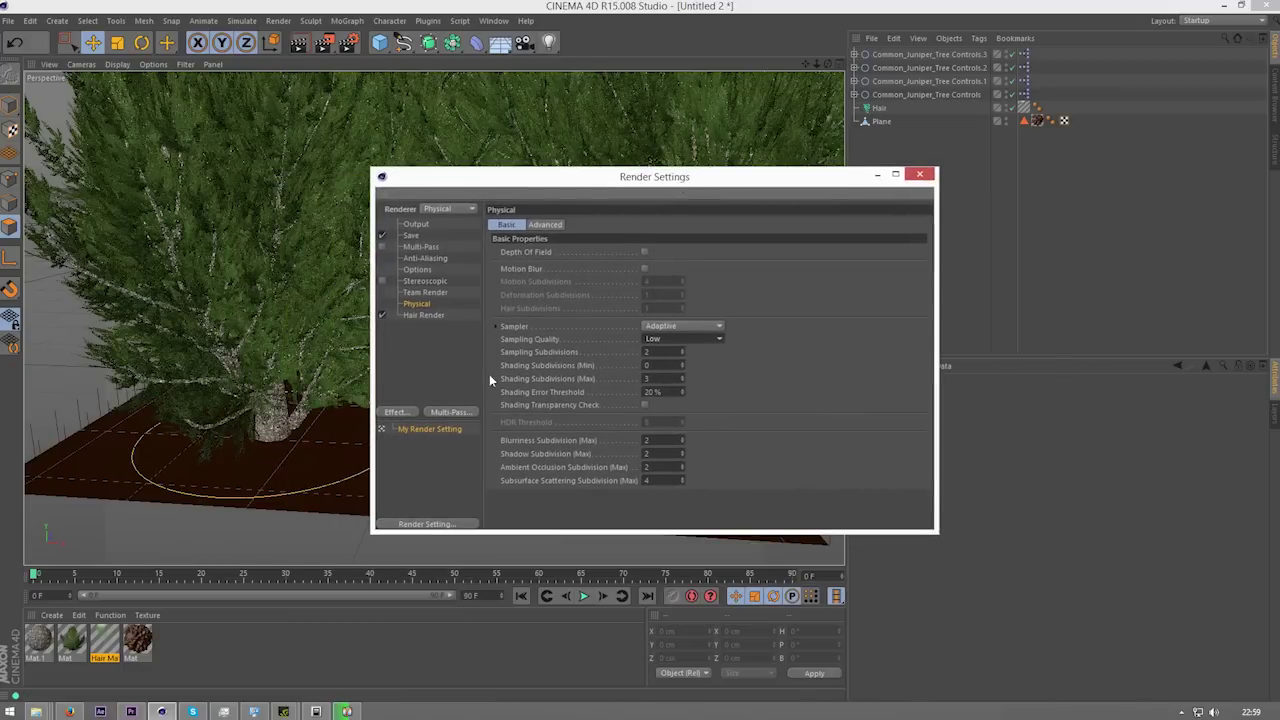
pyautogui.click(416, 225)
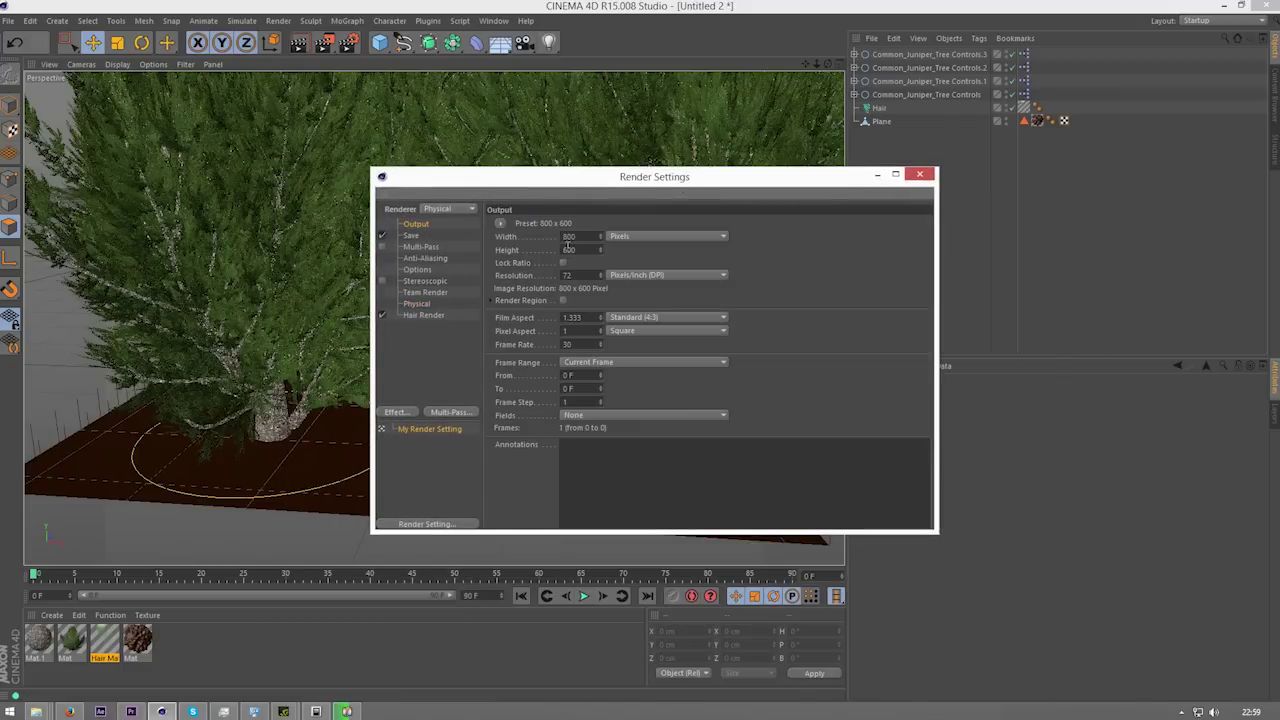
pyautogui.scroll(2, 282, 222)
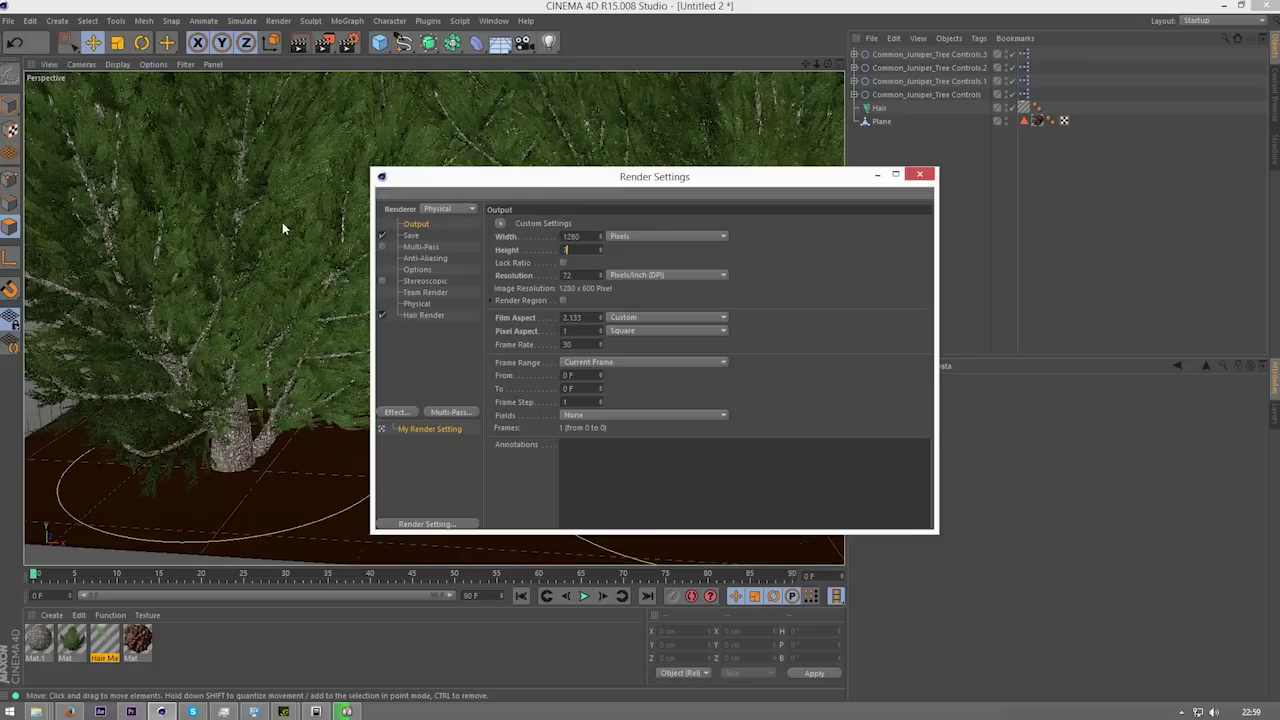
pyautogui.write('720')
pyautogui.press('Tab')
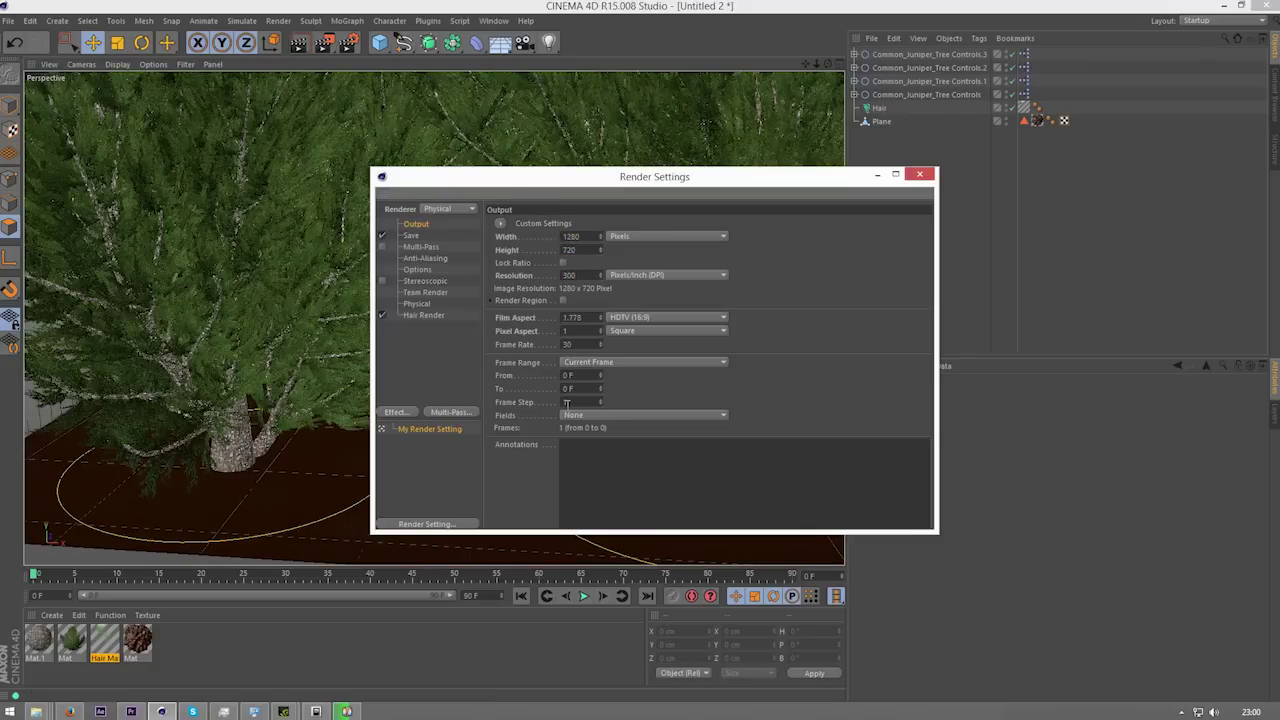
# Step: Check the output's frame range fields and options, keeping Current Frame
pyautogui.click(588, 375)
pyautogui.press('Tab')
pyautogui.click(592, 377)
pyautogui.click(703, 396)
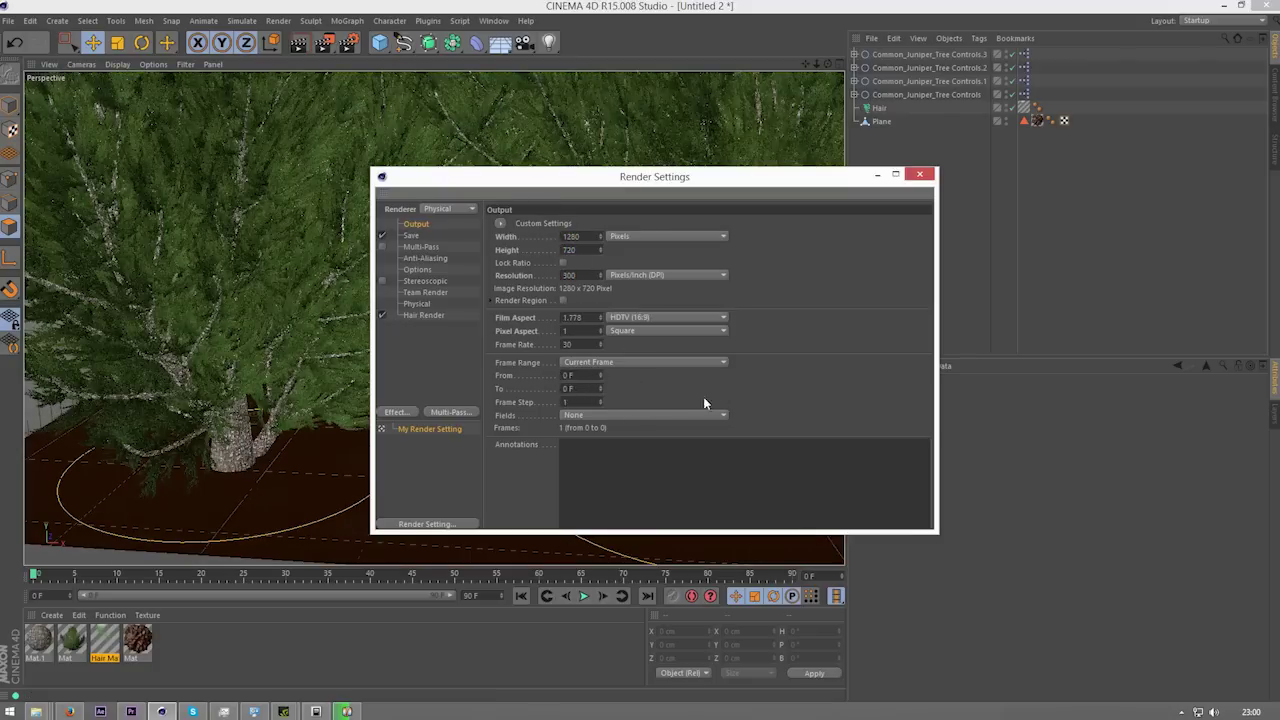
pyautogui.click(631, 363)
pyautogui.click(767, 409)
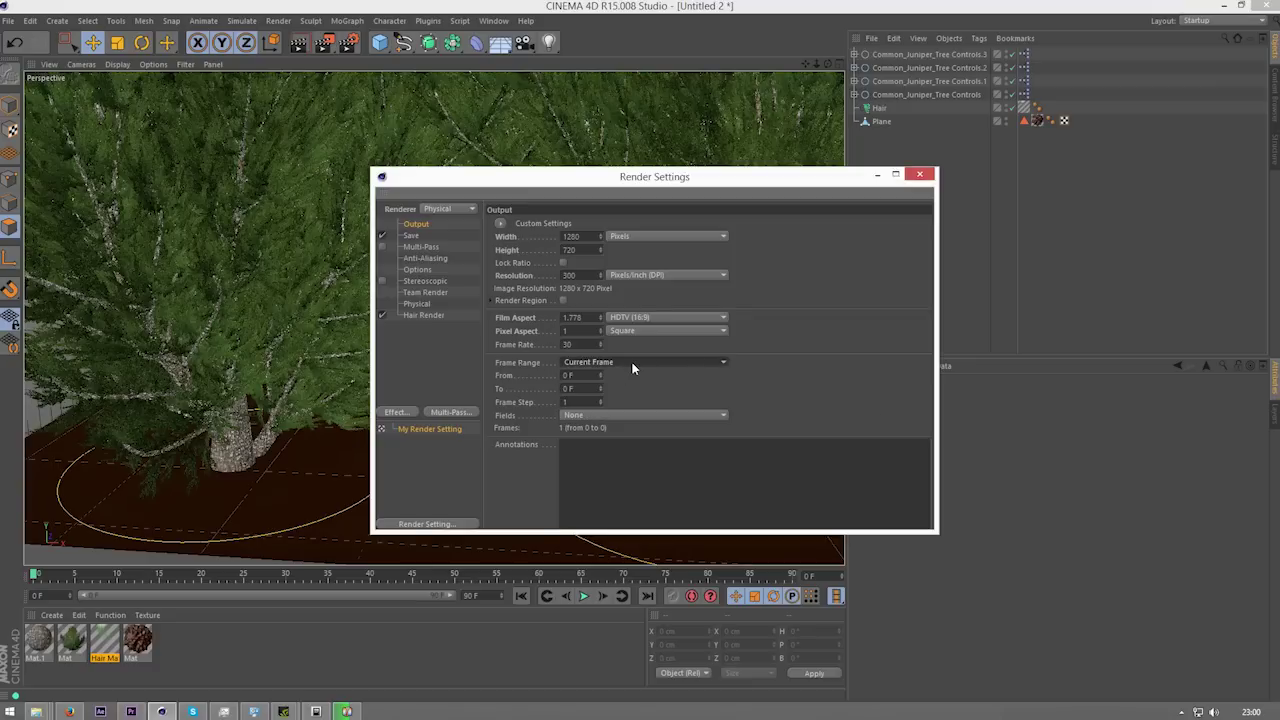
# Step: Open the Save settings and review the image format list and the alpha channel option
pyautogui.click(411, 236)
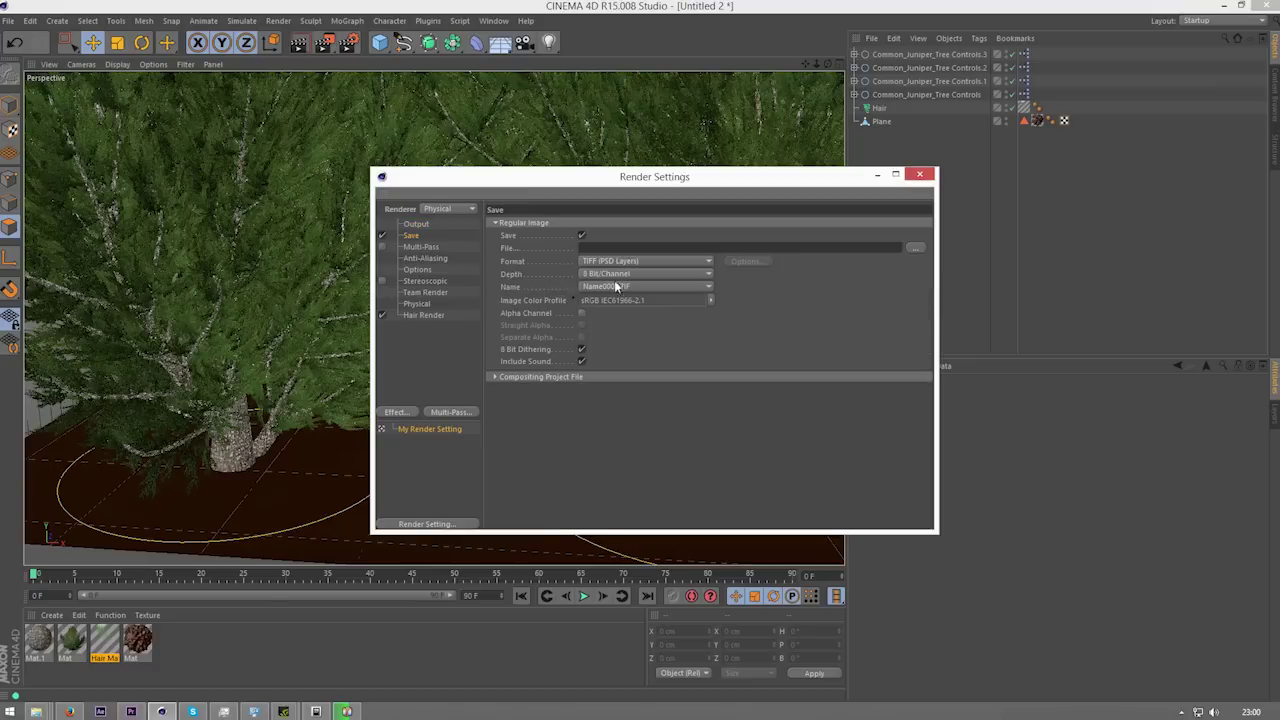
pyautogui.click(628, 262)
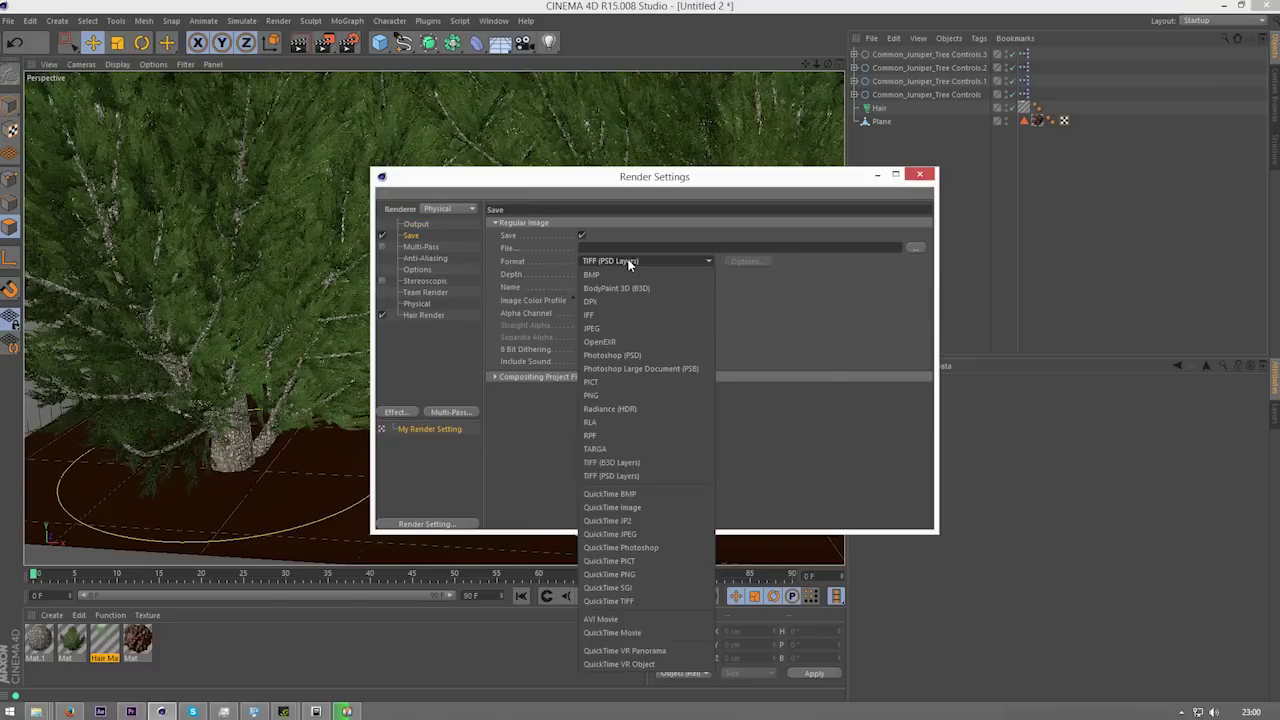
pyautogui.click(628, 262)
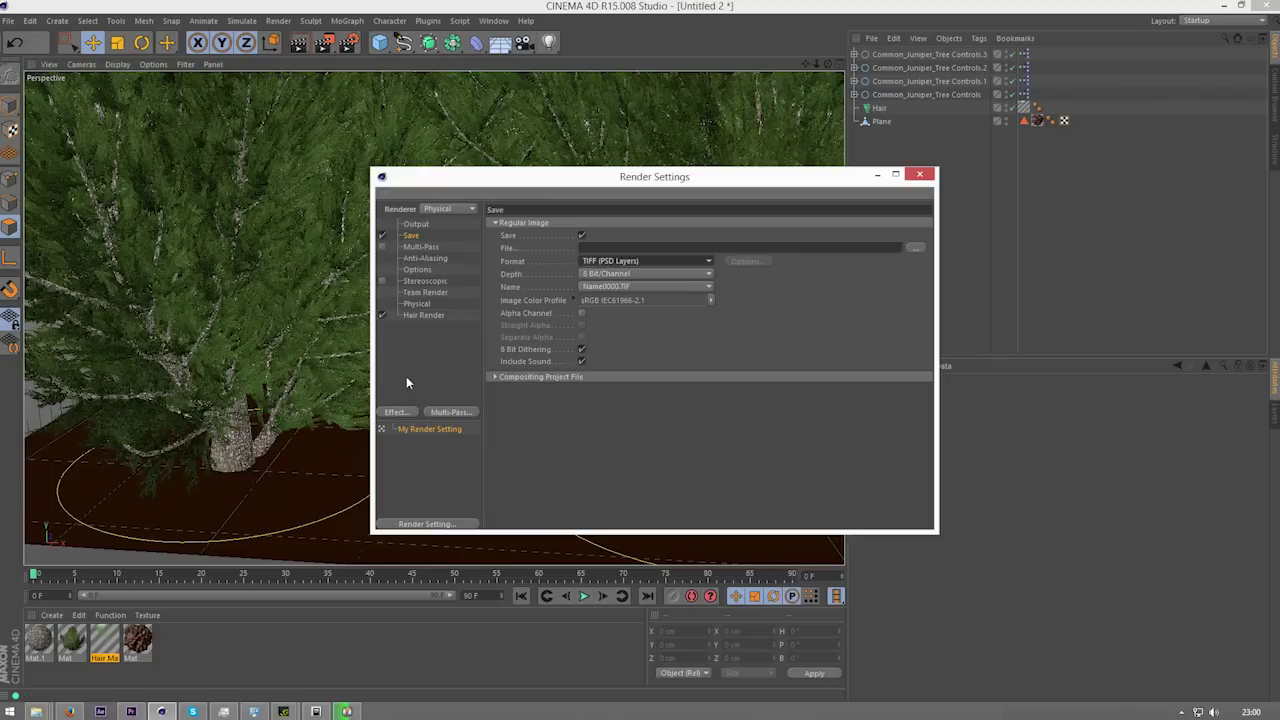
pyautogui.click(581, 313)
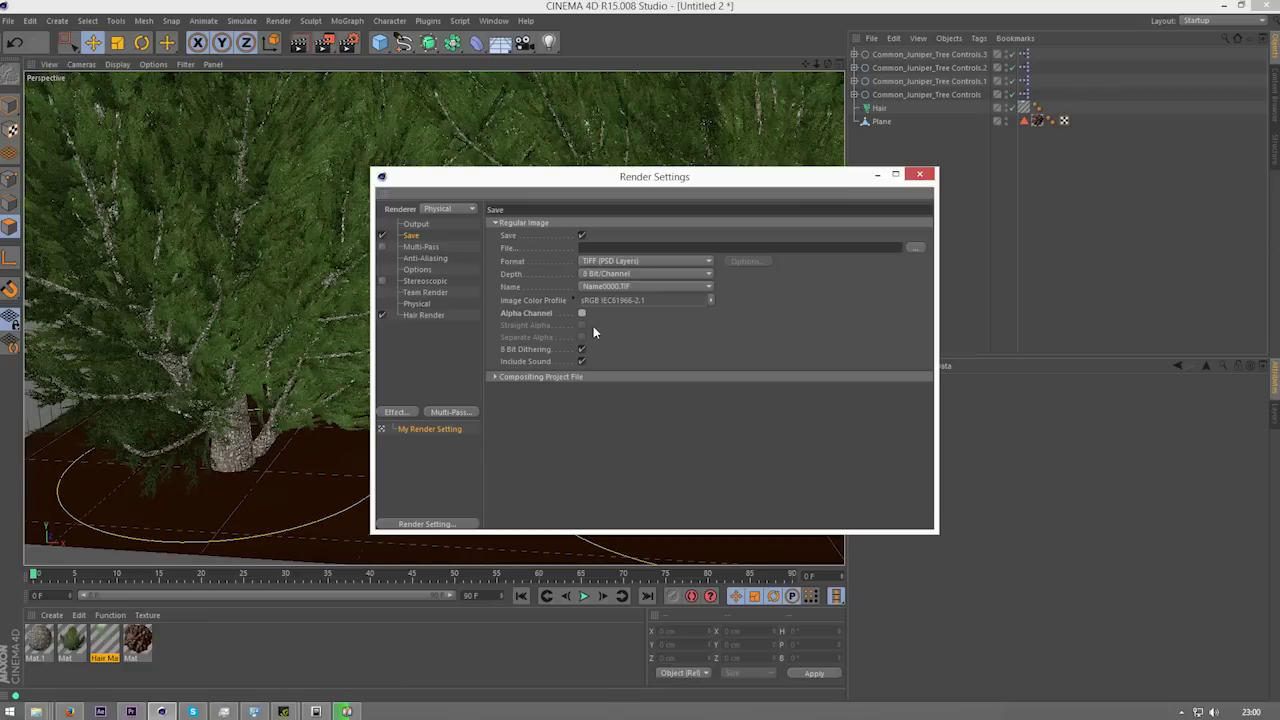
# Step: Enable saving a compositing project file for After Effects with Relative, Include Timeline Marker and Include 3D Data
pyautogui.click(556, 378)
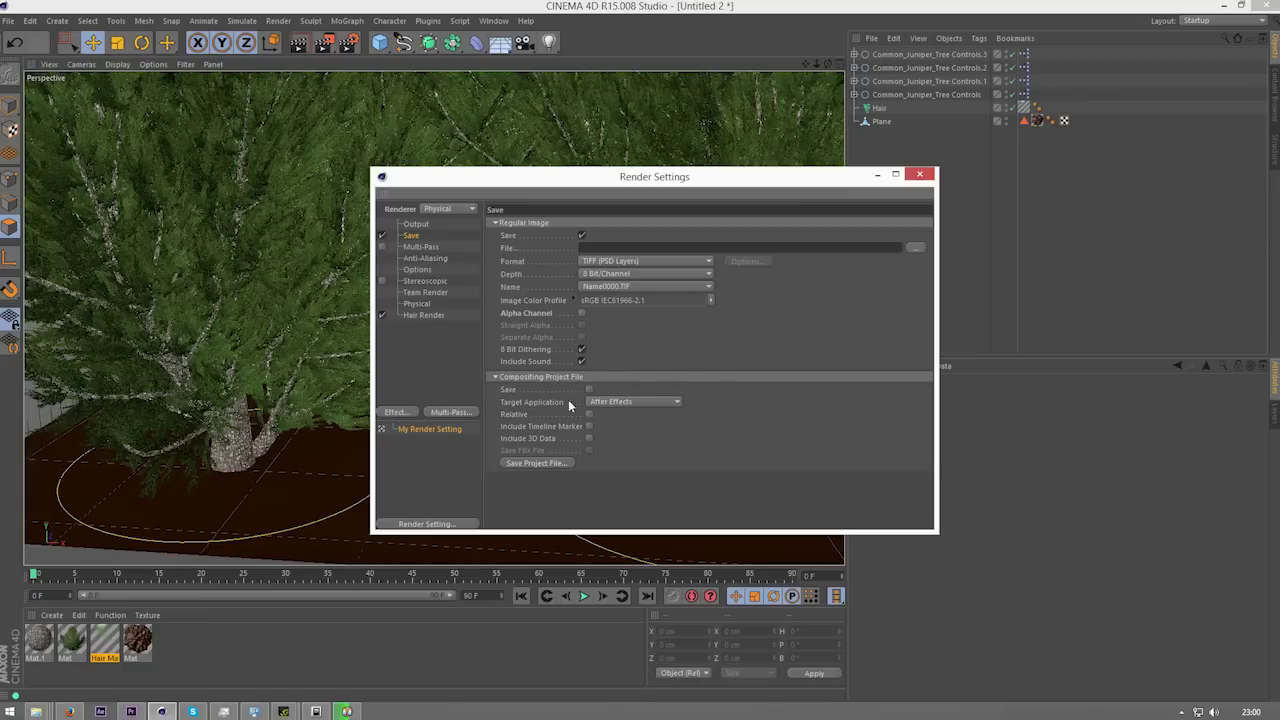
pyautogui.click(590, 389)
pyautogui.click(590, 414)
pyautogui.click(590, 426)
pyautogui.click(591, 438)
pyautogui.click(635, 402)
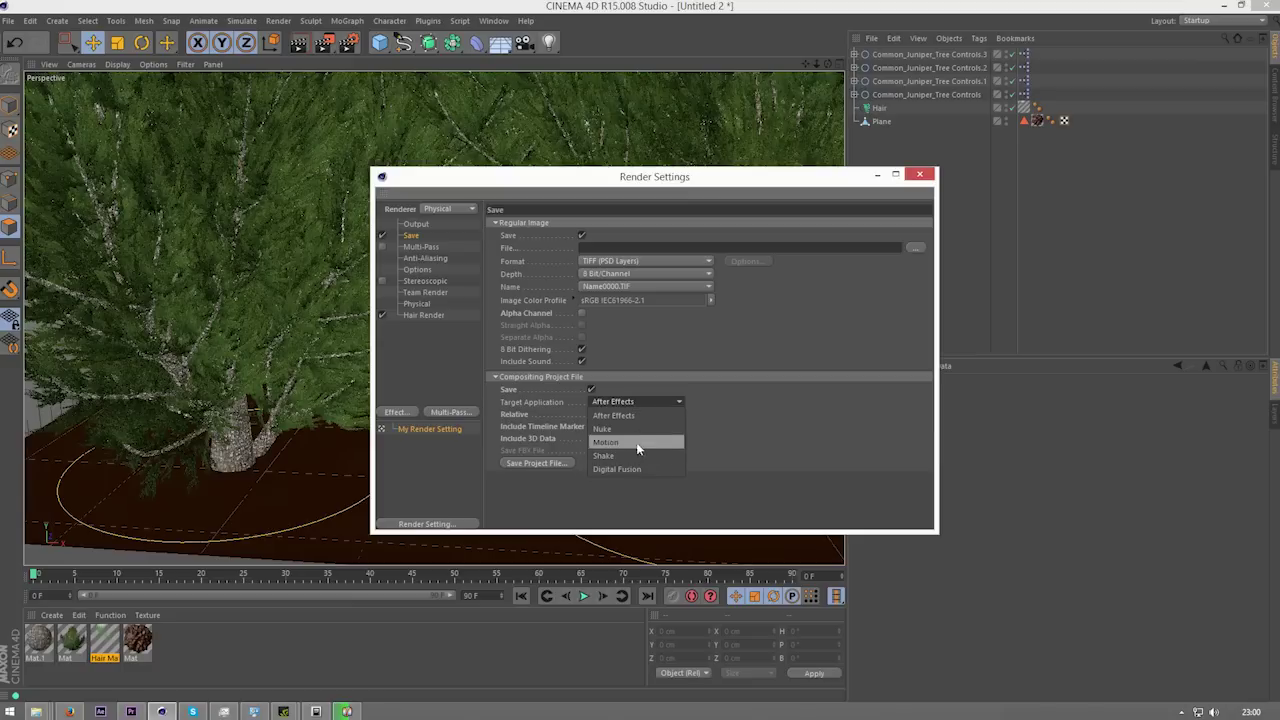
pyautogui.click(712, 434)
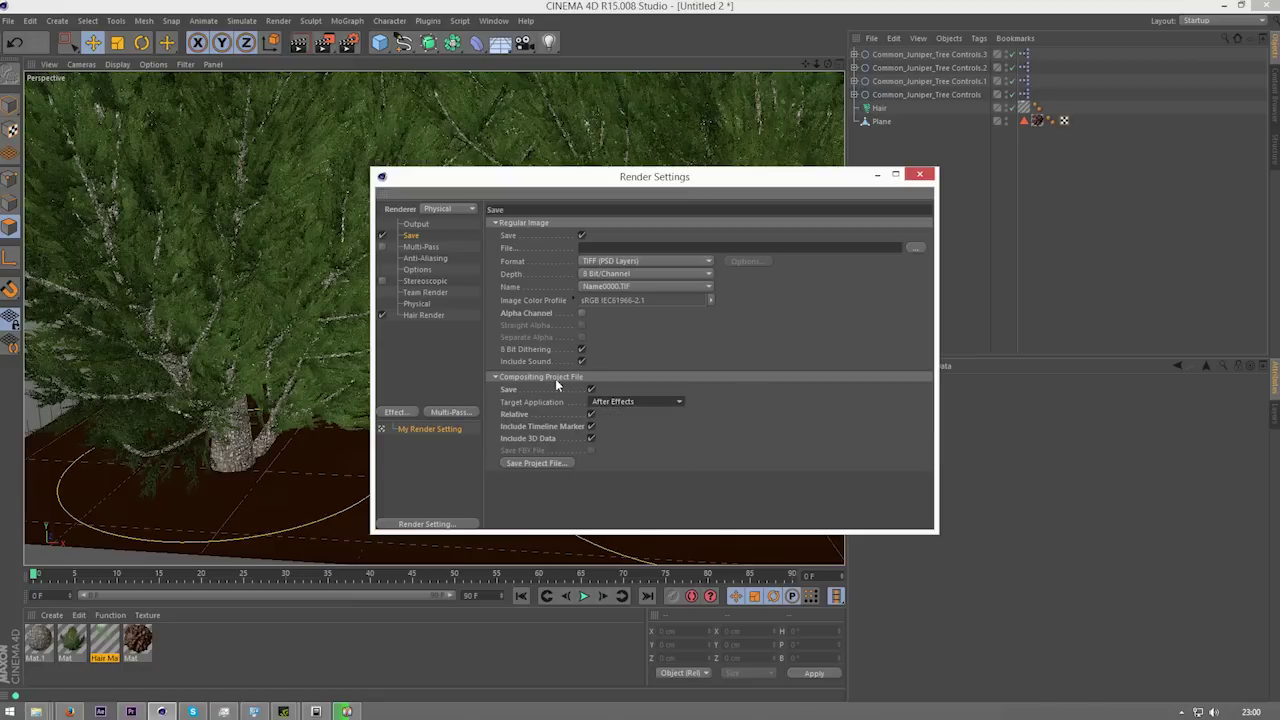
pyautogui.click(490, 378)
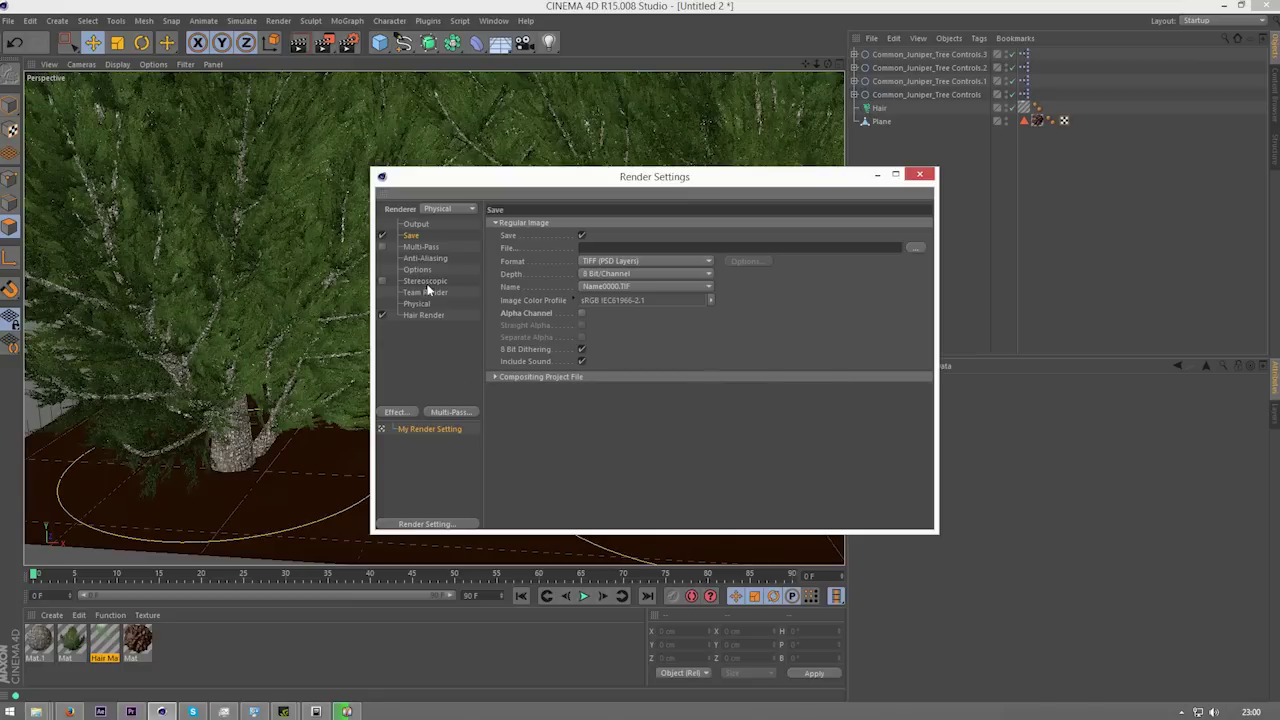
# Step: Add the Ambient Occlusion effect to the render settings and close them
pyautogui.click(420, 315)
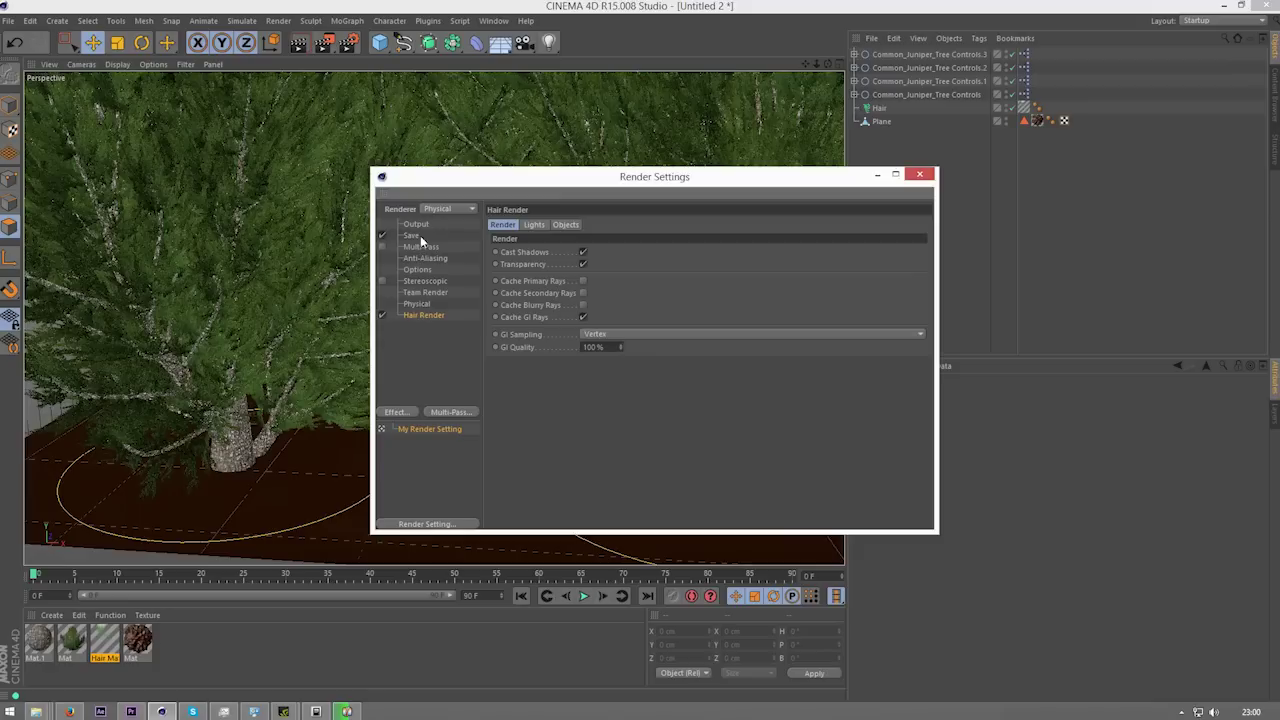
pyautogui.click(400, 411)
pyautogui.click(450, 492)
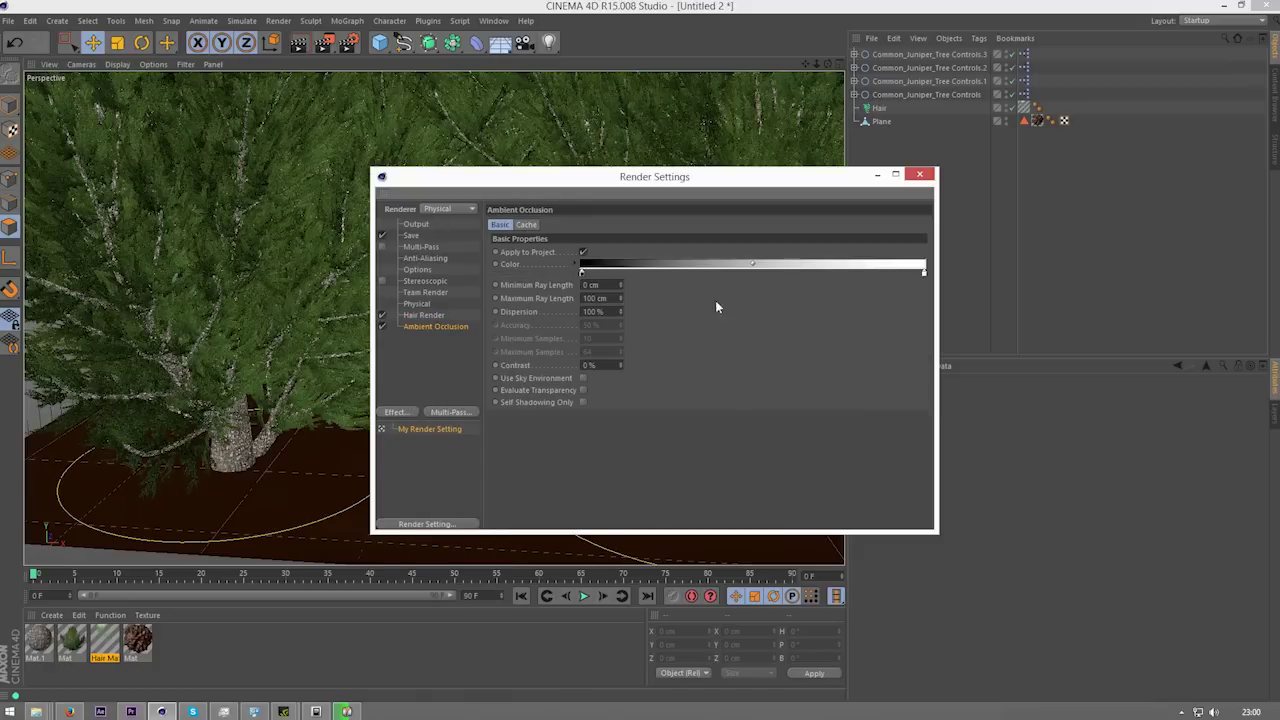
pyautogui.click(921, 176)
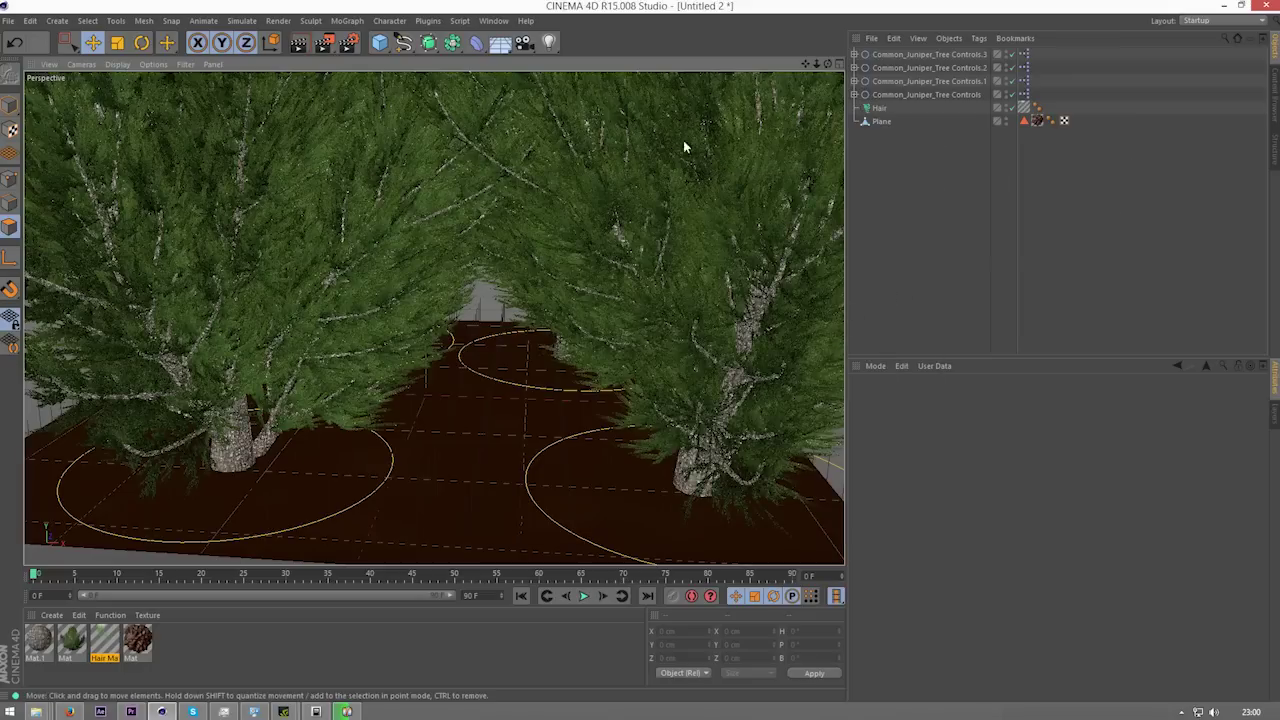
# Step: Add an Omni light, raise it above the ground and shift it about 170 cm along X toward the right-hand trees
pyautogui.click(548, 42)
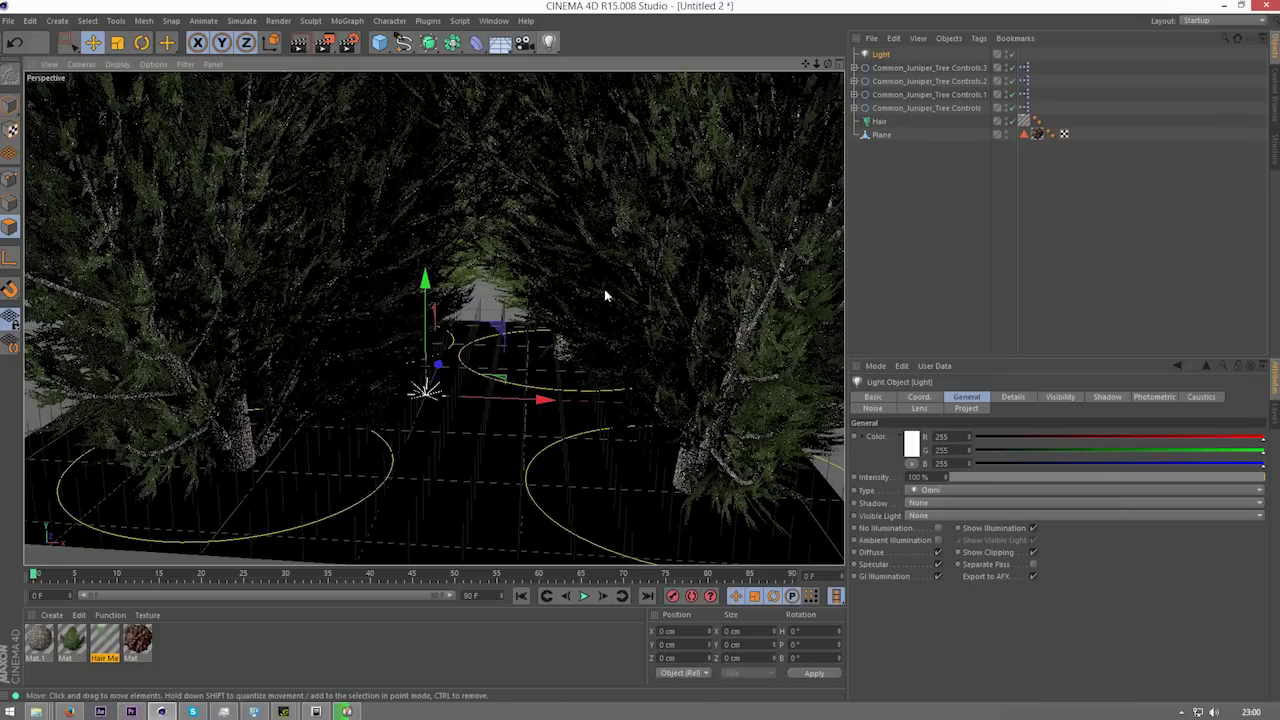
pyautogui.moveTo(426, 230); pyautogui.dragTo(398, 345)
pyautogui.moveTo(528, 306); pyautogui.dragTo(700, 332)
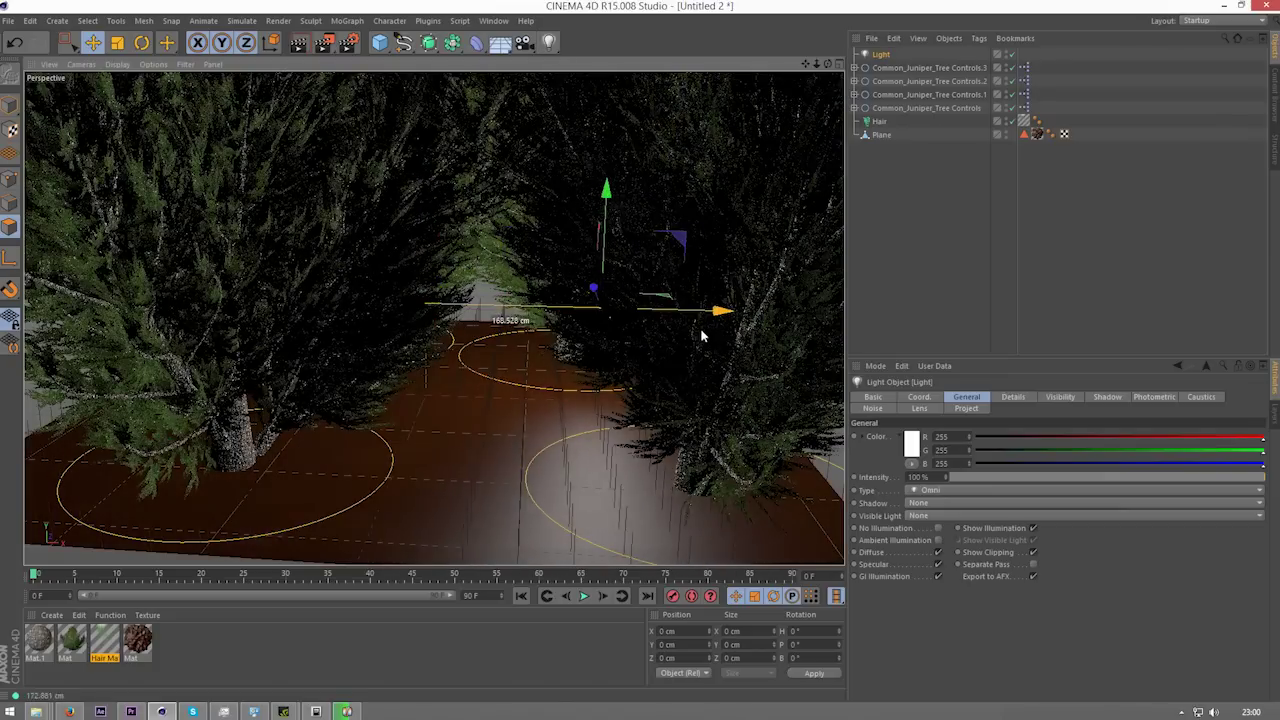
pyautogui.moveTo(605, 204); pyautogui.dragTo(605, 175)
# Step: Set the light's color to a pale green, RGB 220, 255, 206
pyautogui.click(911, 441)
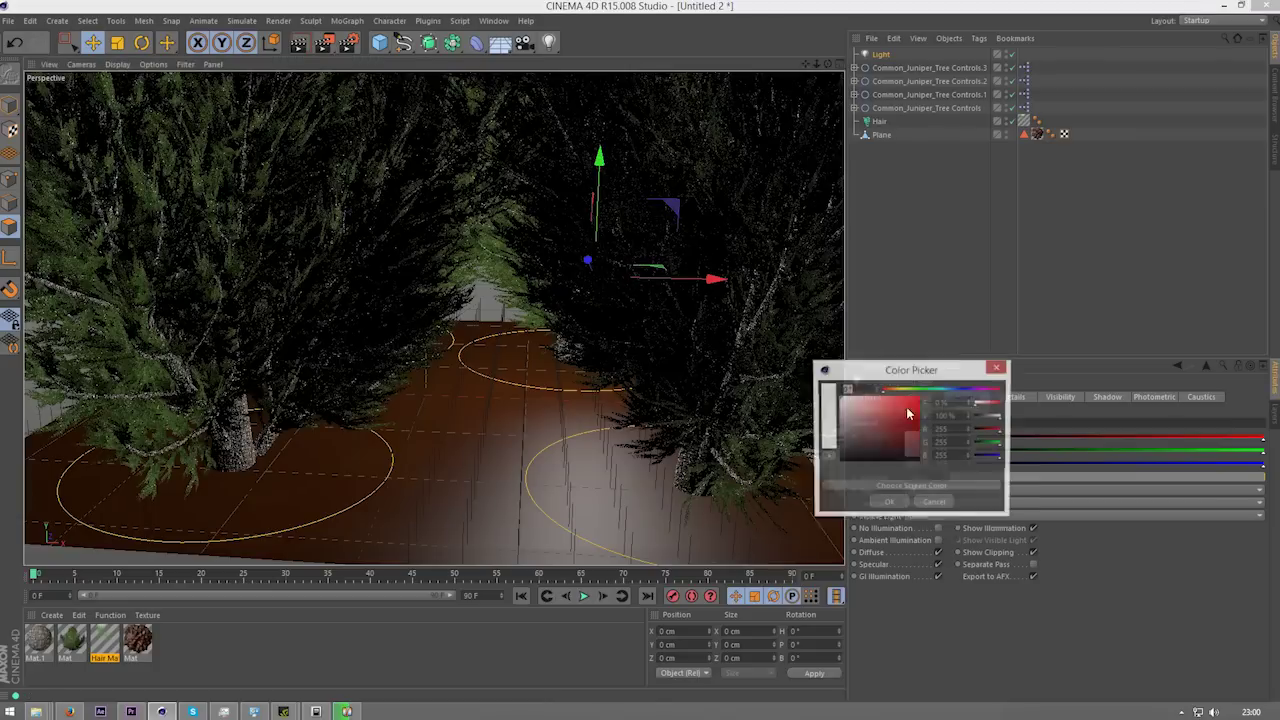
pyautogui.click(916, 389)
pyautogui.click(858, 396)
pyautogui.moveTo(858, 394); pyautogui.dragTo(855, 378)
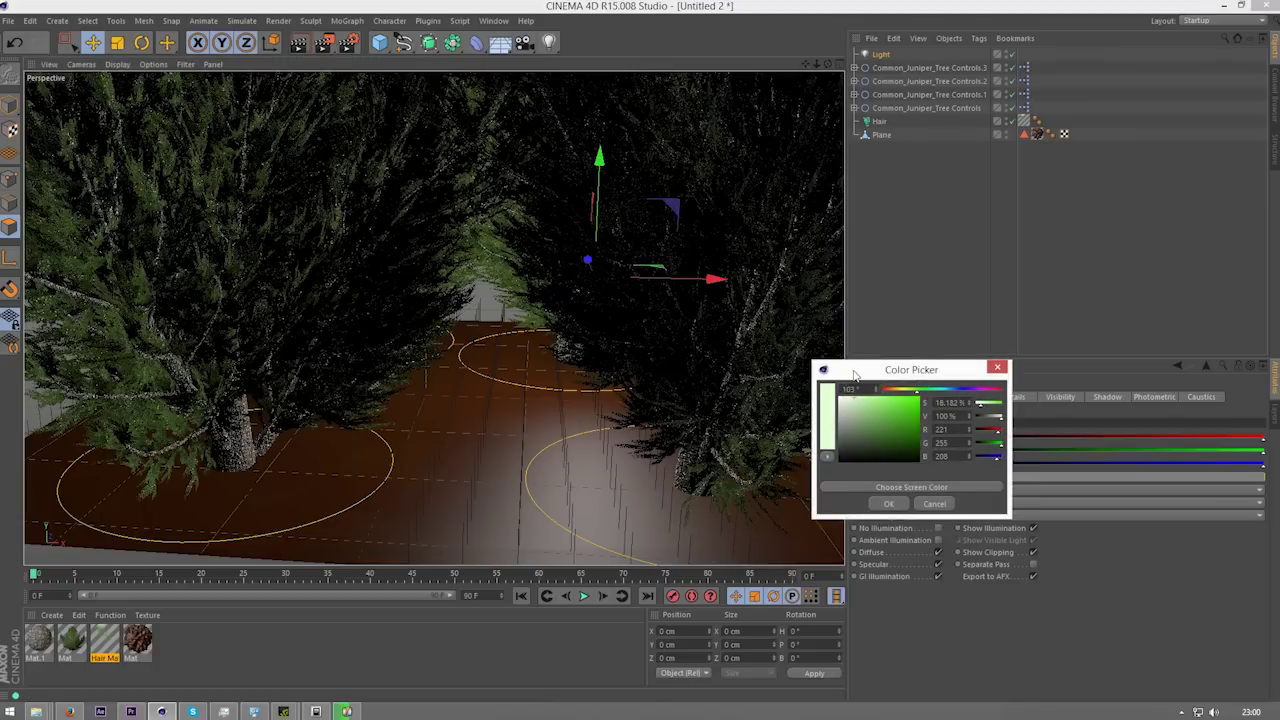
pyautogui.click(888, 504)
# Step: Set the light's shadow to Shadow Maps (Soft) and place a copy of the light among the left-hand trees
pyautogui.click(953, 503)
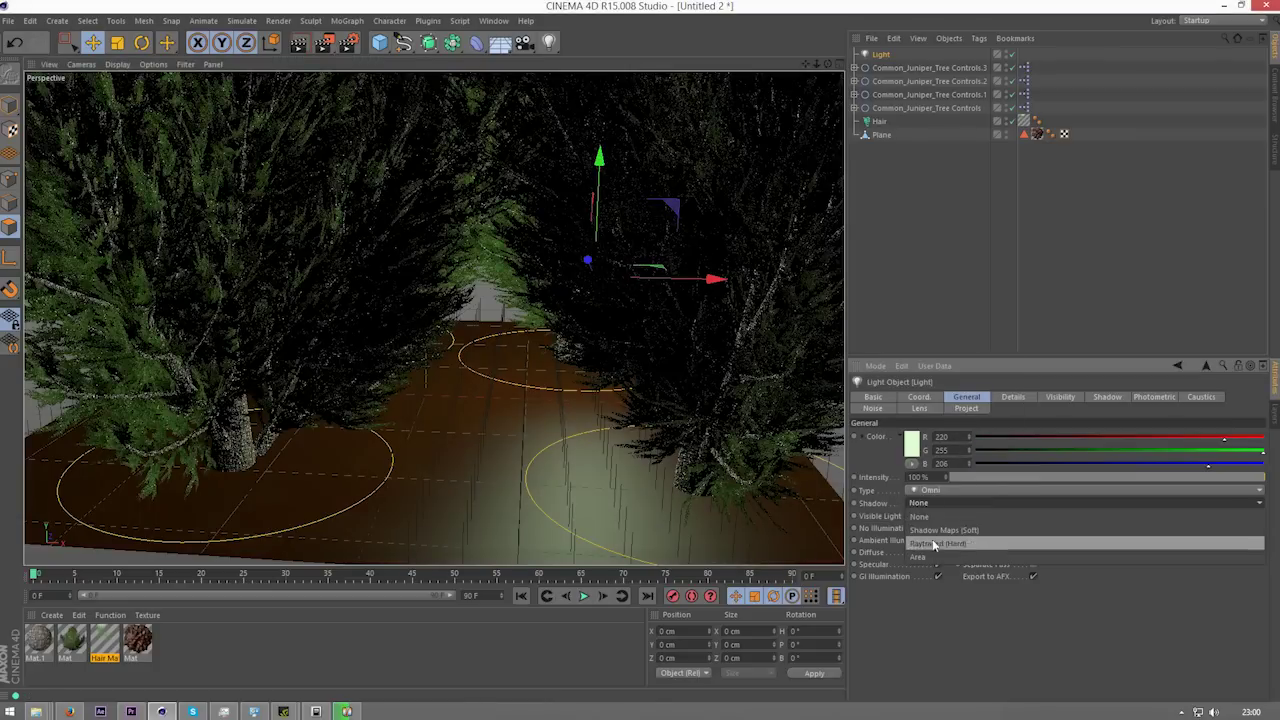
pyautogui.click(953, 525)
pyautogui.moveTo(700, 285); pyautogui.dragTo(405, 251)
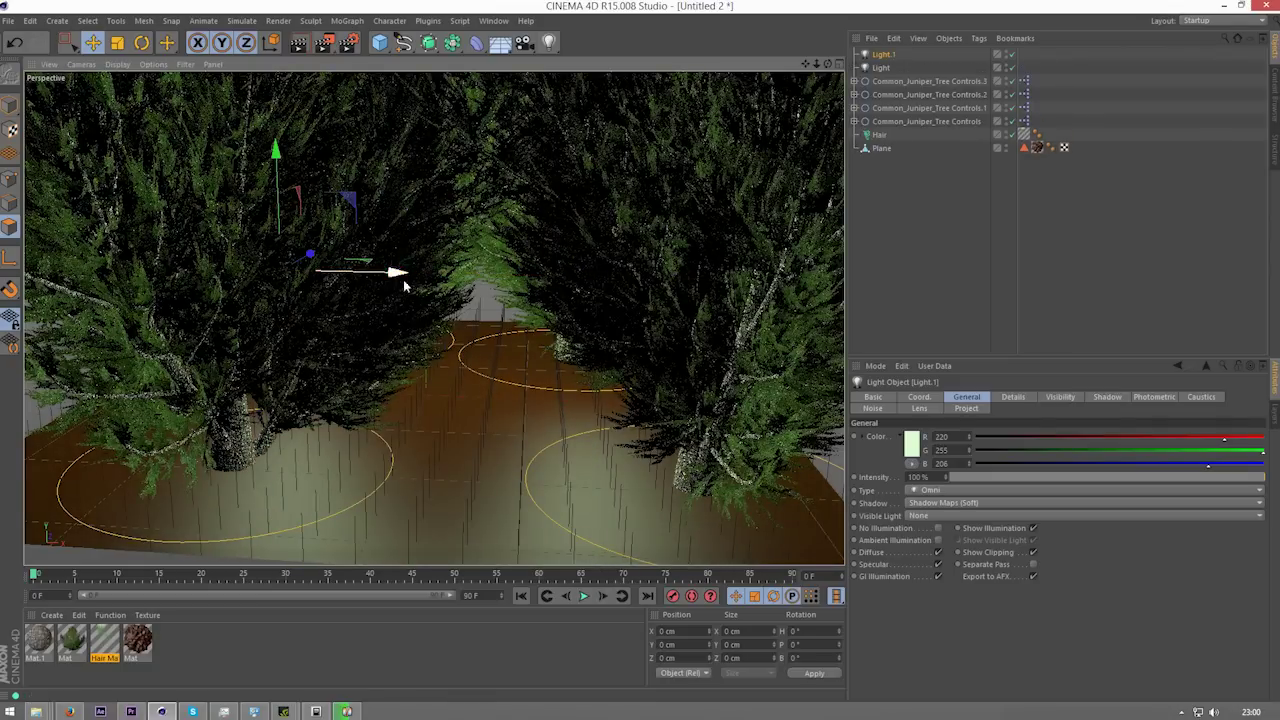
# Step: Set the copied light's color to a pale blue, RGB 206, 220, 255
pyautogui.click(915, 446)
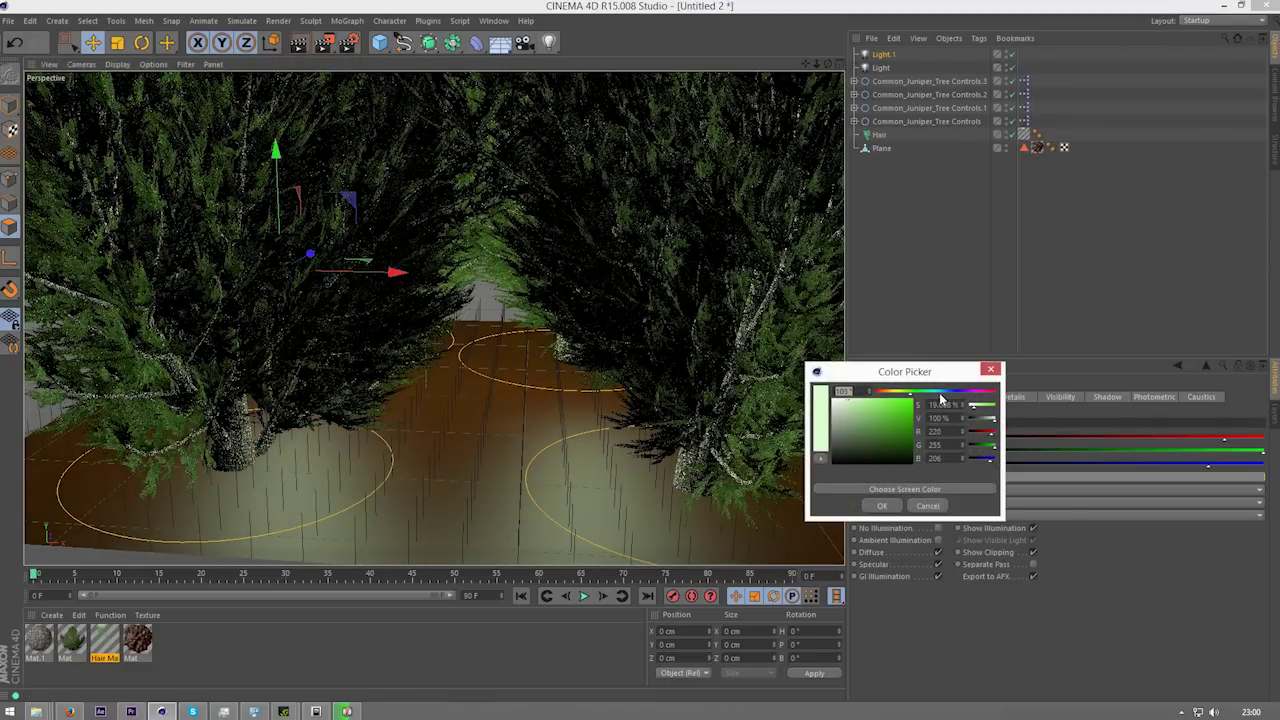
pyautogui.click(950, 393)
pyautogui.click(882, 505)
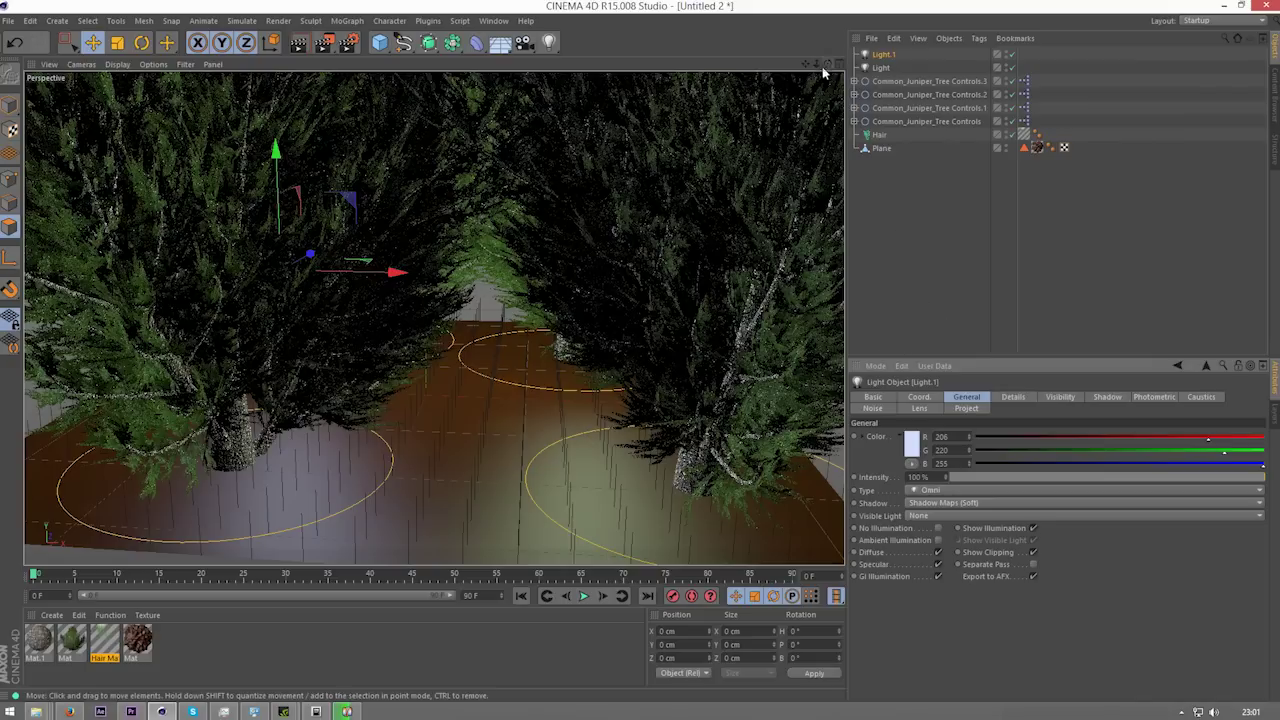
# Step: Add a third Omni light, raise it above the ground and set its shadow to Shadow Maps (Soft)
pyautogui.click(548, 42)
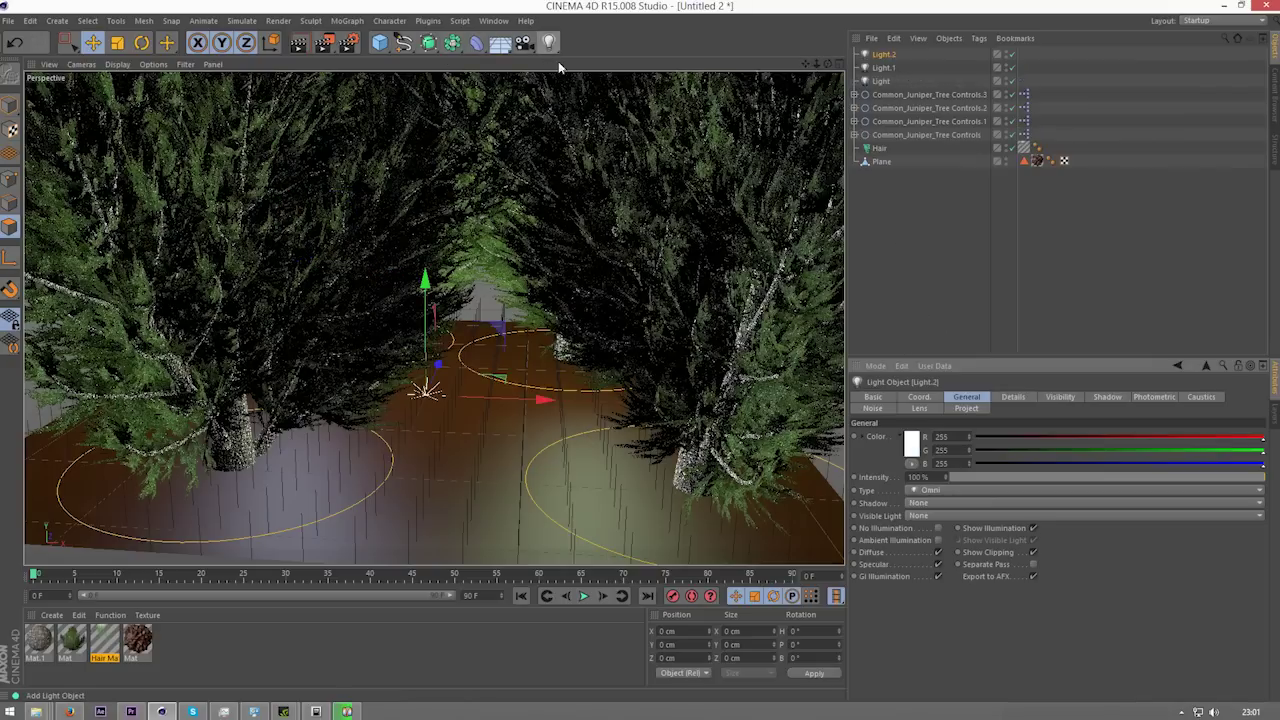
pyautogui.moveTo(423, 282); pyautogui.dragTo(422, 218)
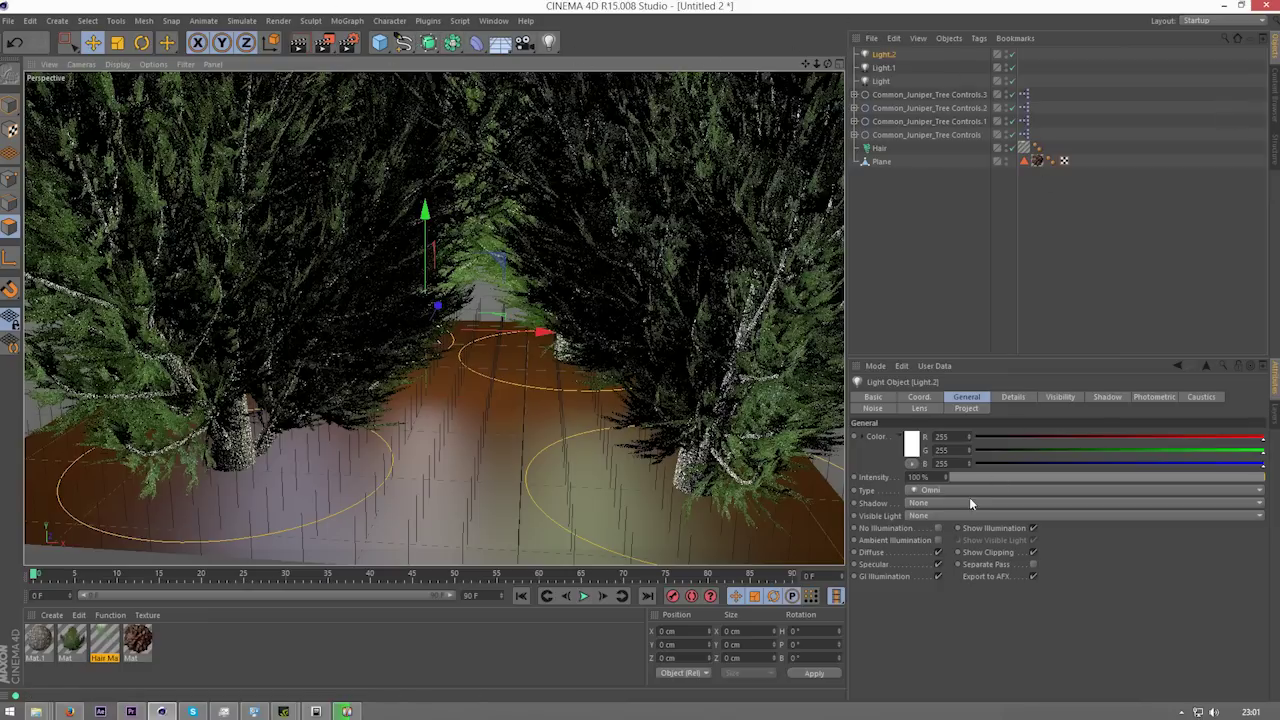
pyautogui.click(940, 504)
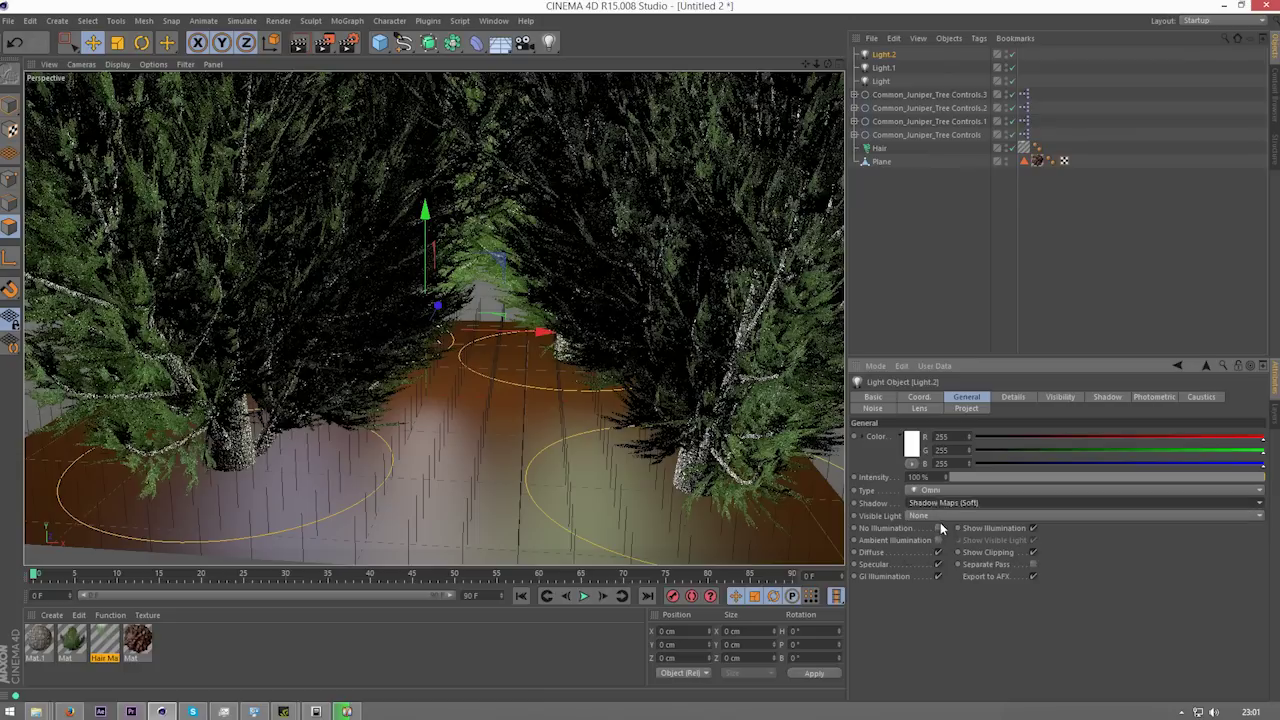
pyautogui.click(941, 528)
# Step: Put the new light in a MoGraph Cloner set to Grid Array mode with a count of 3 × 1 × 3
pyautogui.click(352, 18)
pyautogui.keyDown('alt'); pyautogui.click(352, 122); pyautogui.keyUp('alt')
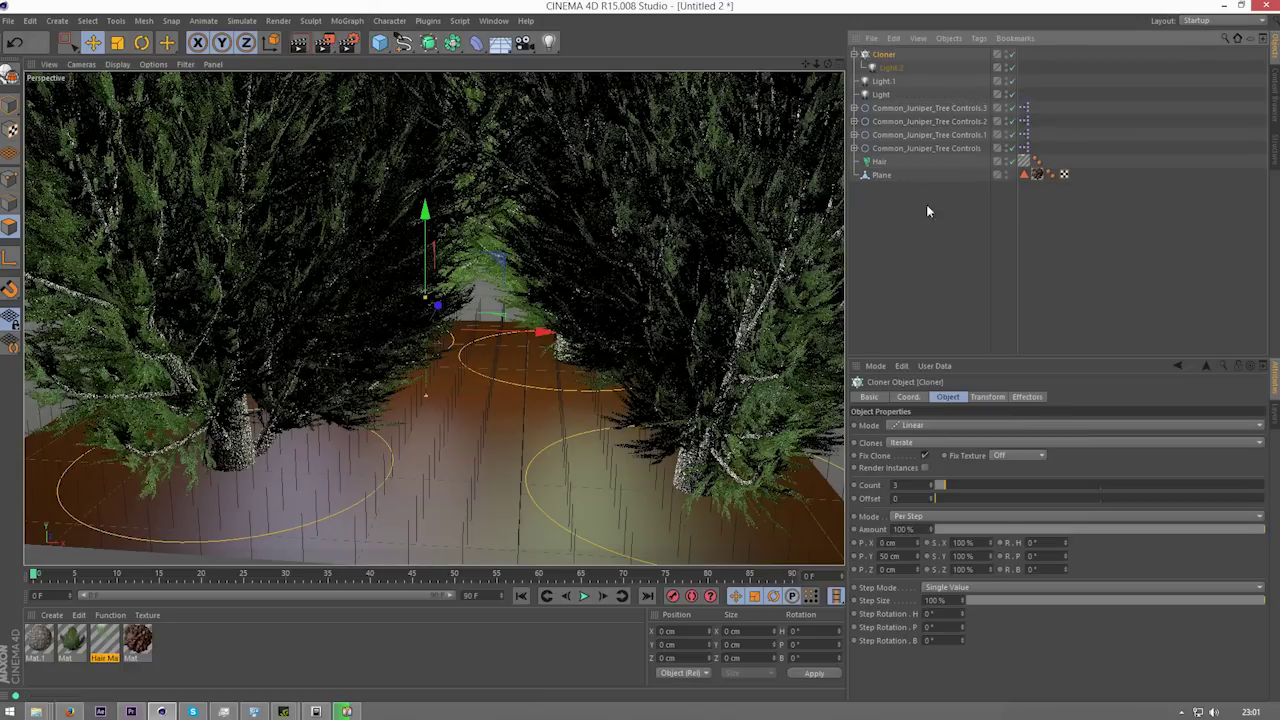
pyautogui.click(939, 424)
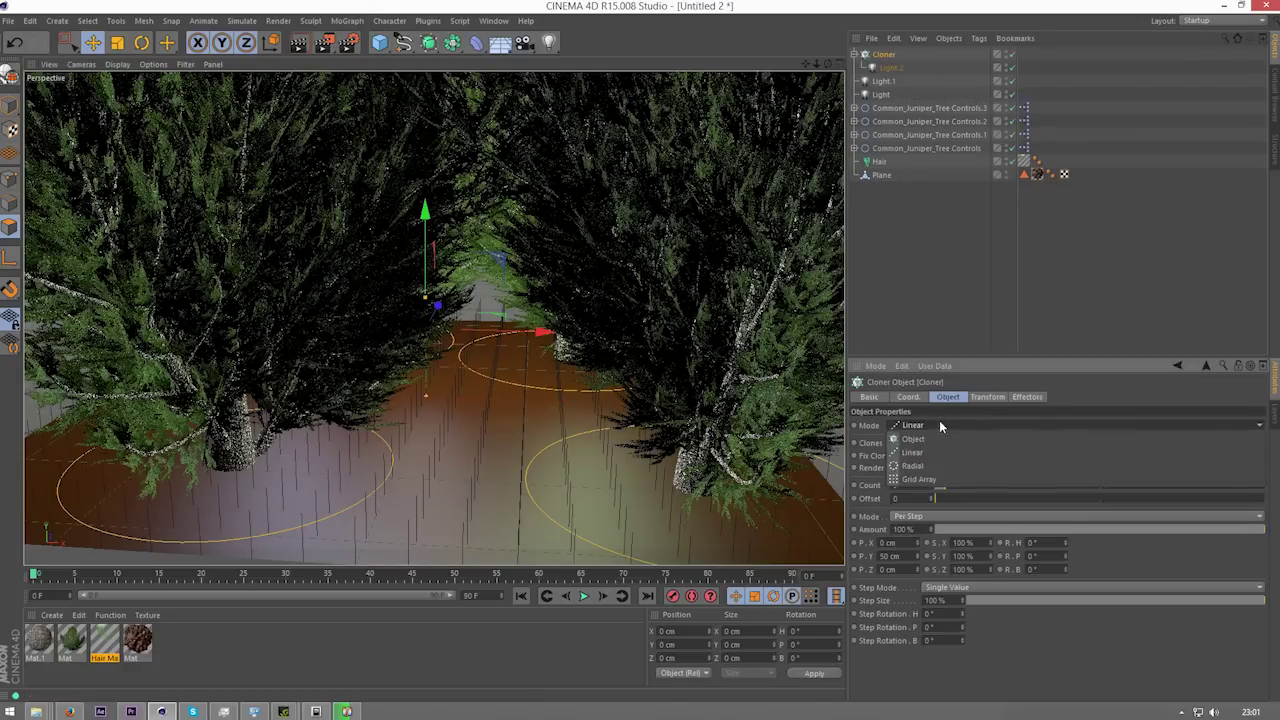
pyautogui.click(936, 474)
pyautogui.click(973, 488)
pyautogui.click(973, 488)
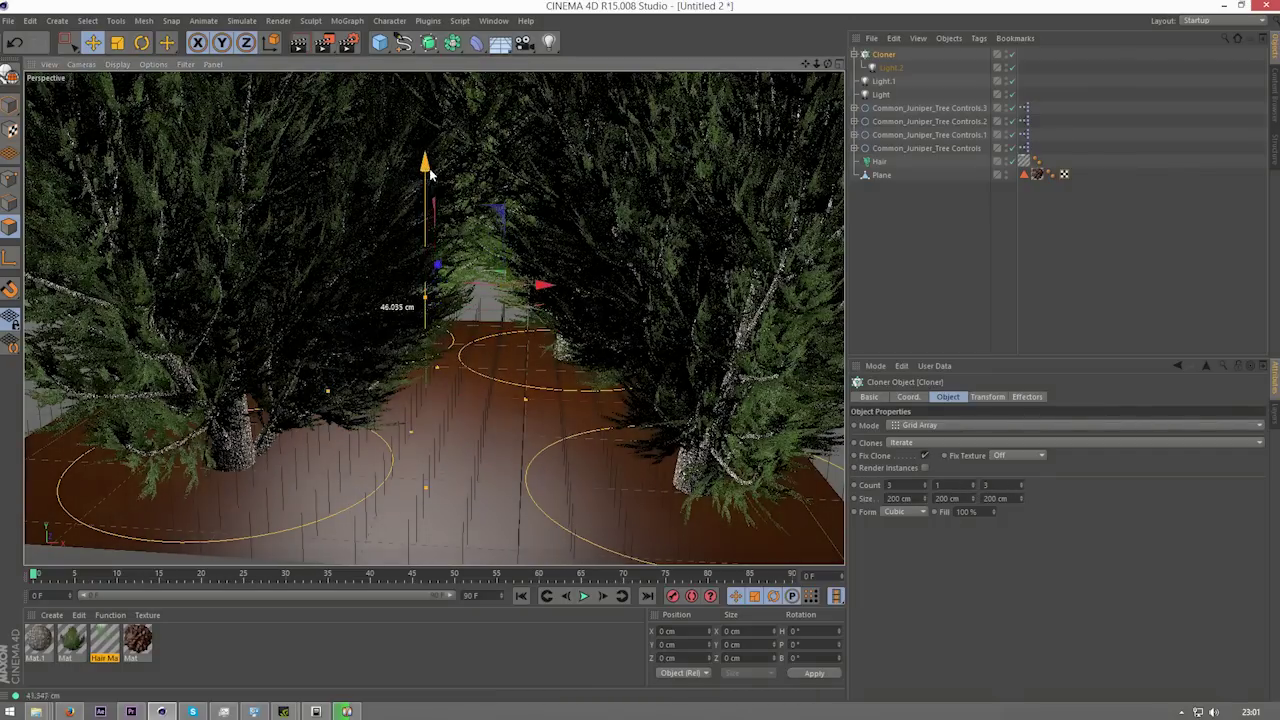
# Step: Raise the light cloner slightly and set its grid size to 300 cm in X and Z
pyautogui.moveTo(430, 173); pyautogui.dragTo(428, 150)
pyautogui.click(899, 498)
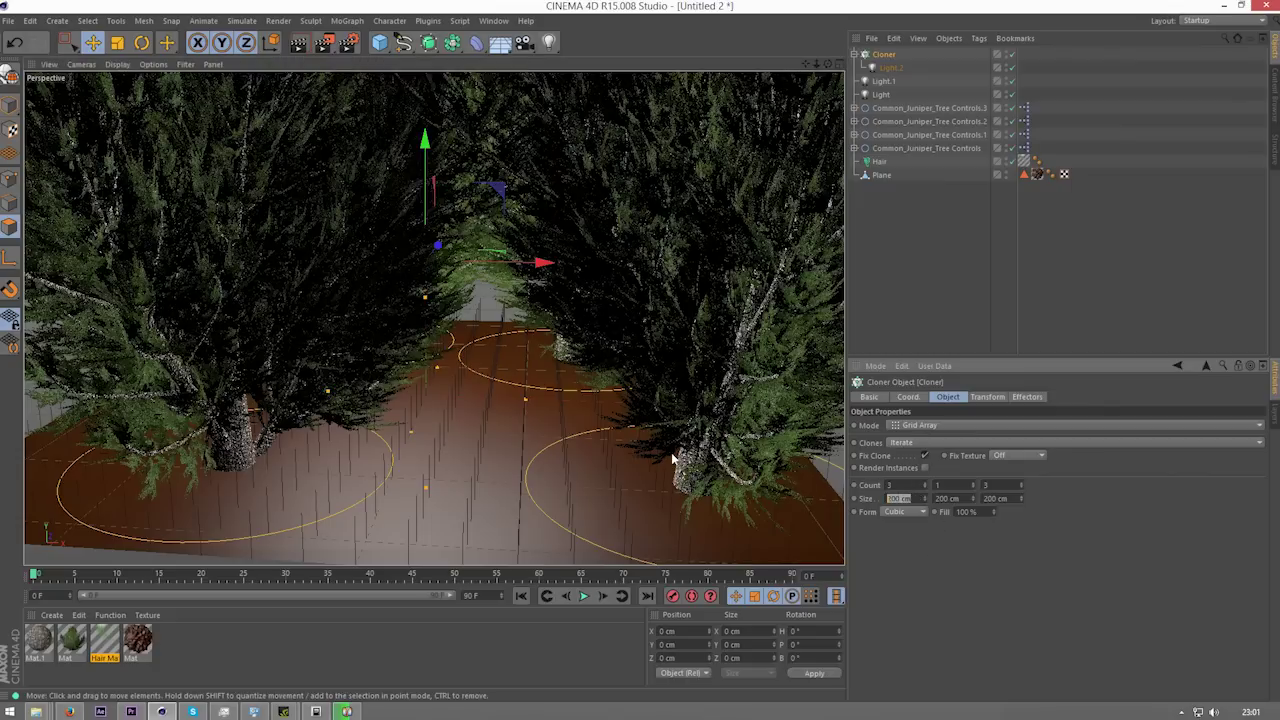
pyautogui.write('300')
pyautogui.press('Tab')
pyautogui.press('Tab')
pyautogui.write('300')
pyautogui.press('Return')
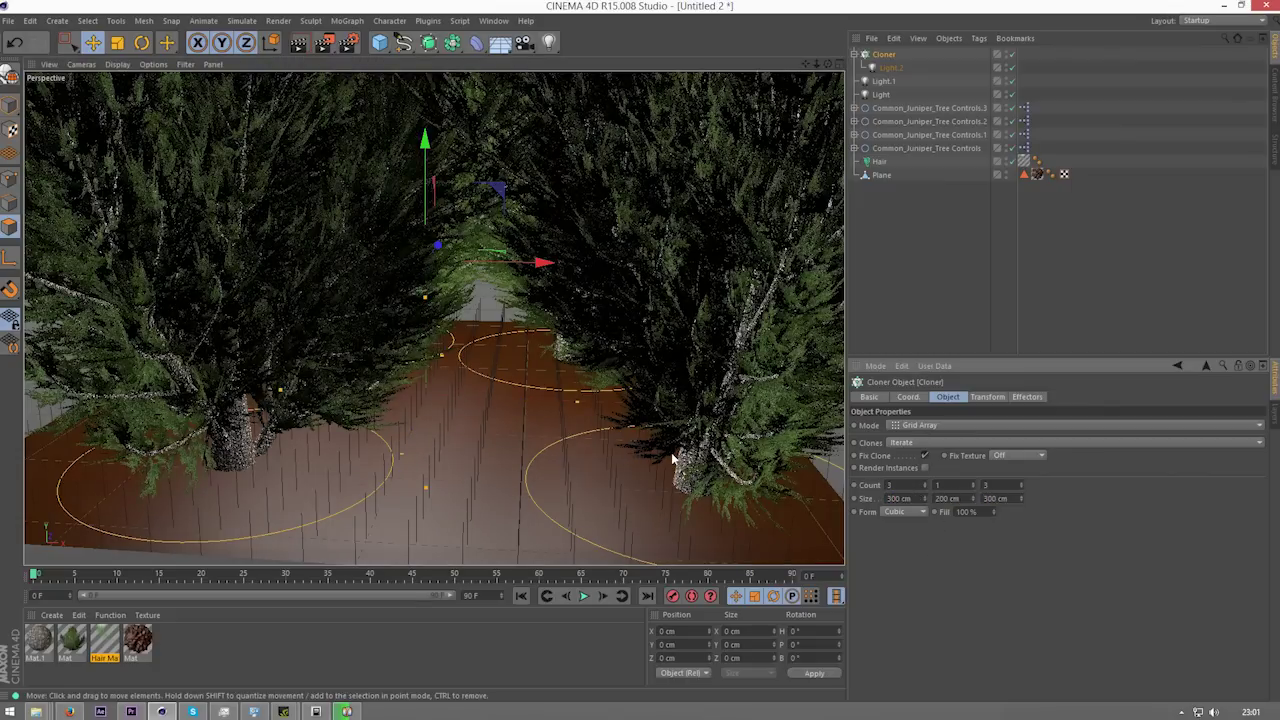
# Step: Raise the light cloner until it sits near the tops of the juniper trees
pyautogui.moveTo(431, 145); pyautogui.dragTo(428, 15)
pyautogui.moveTo(816, 64); pyautogui.dragTo(805, 250)
pyautogui.moveTo(410, 156); pyautogui.dragTo(410, 14)
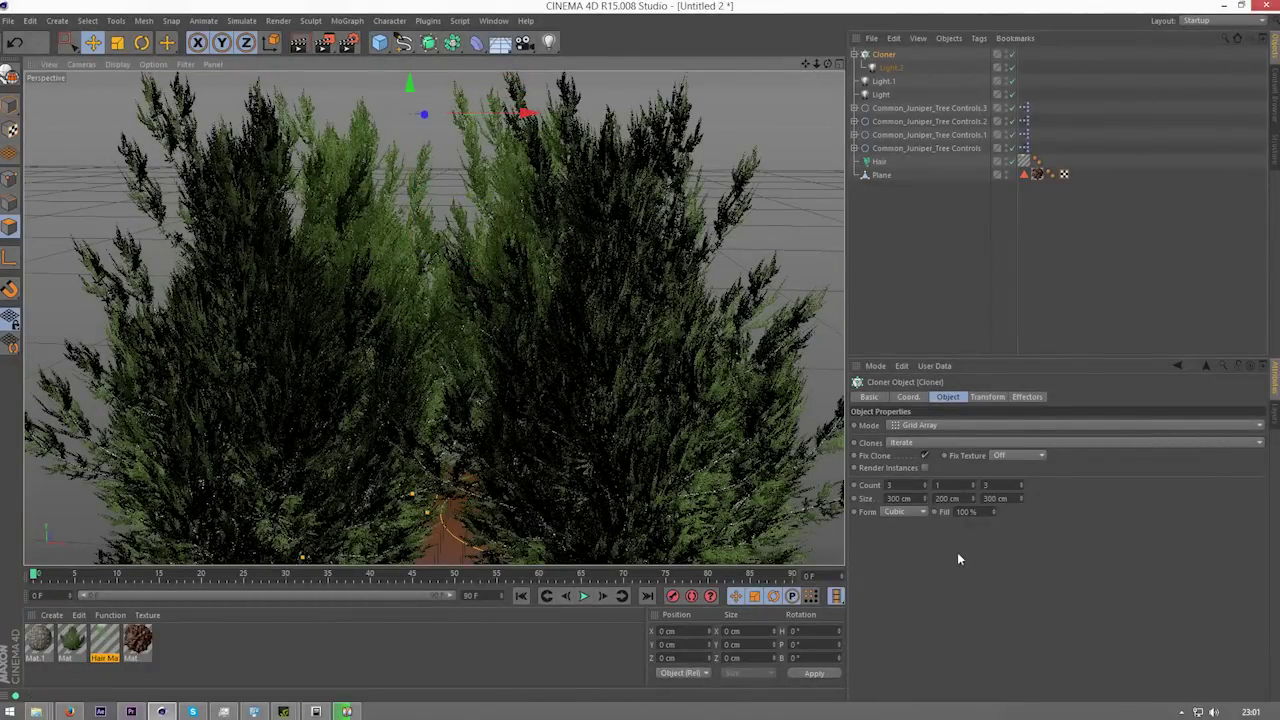
# Step: Select the two single lights outside the cloner and set their intensity to 50 %
pyautogui.click(897, 70)
pyautogui.click(892, 68)
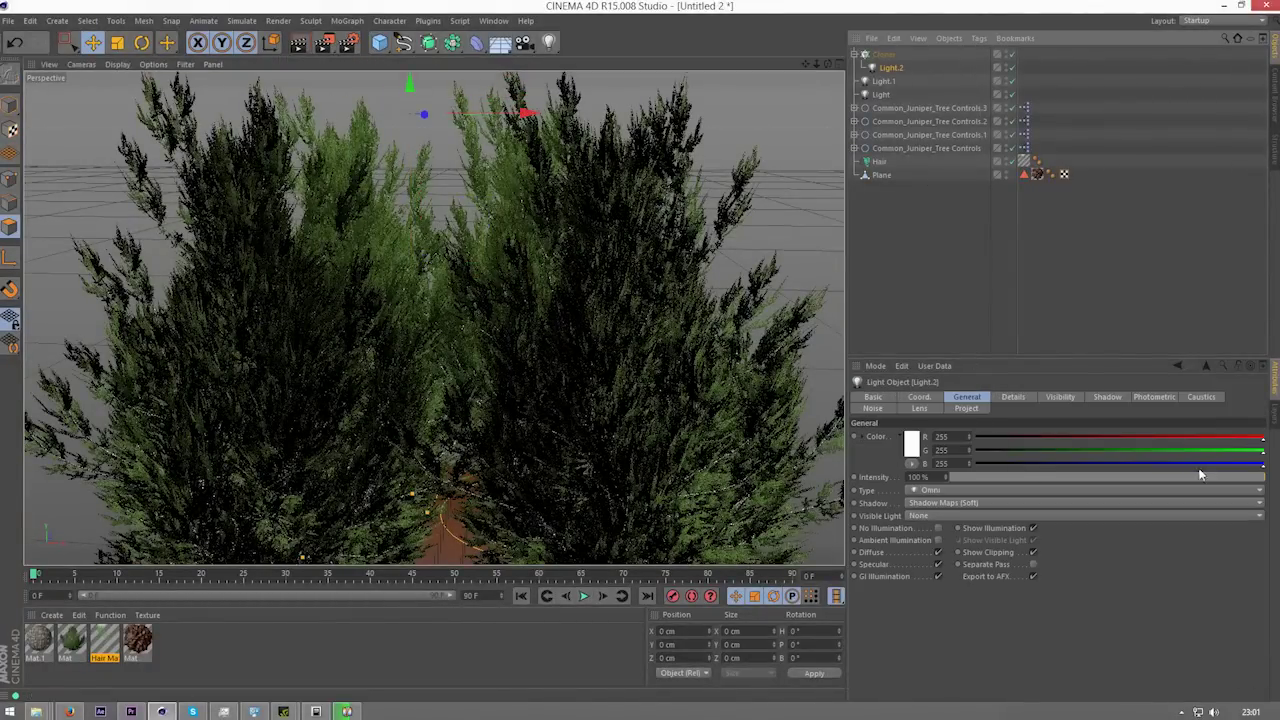
pyautogui.click(882, 81)
pyautogui.keyDown('ctrl'); pyautogui.click(881, 94); pyautogui.keyUp('ctrl')
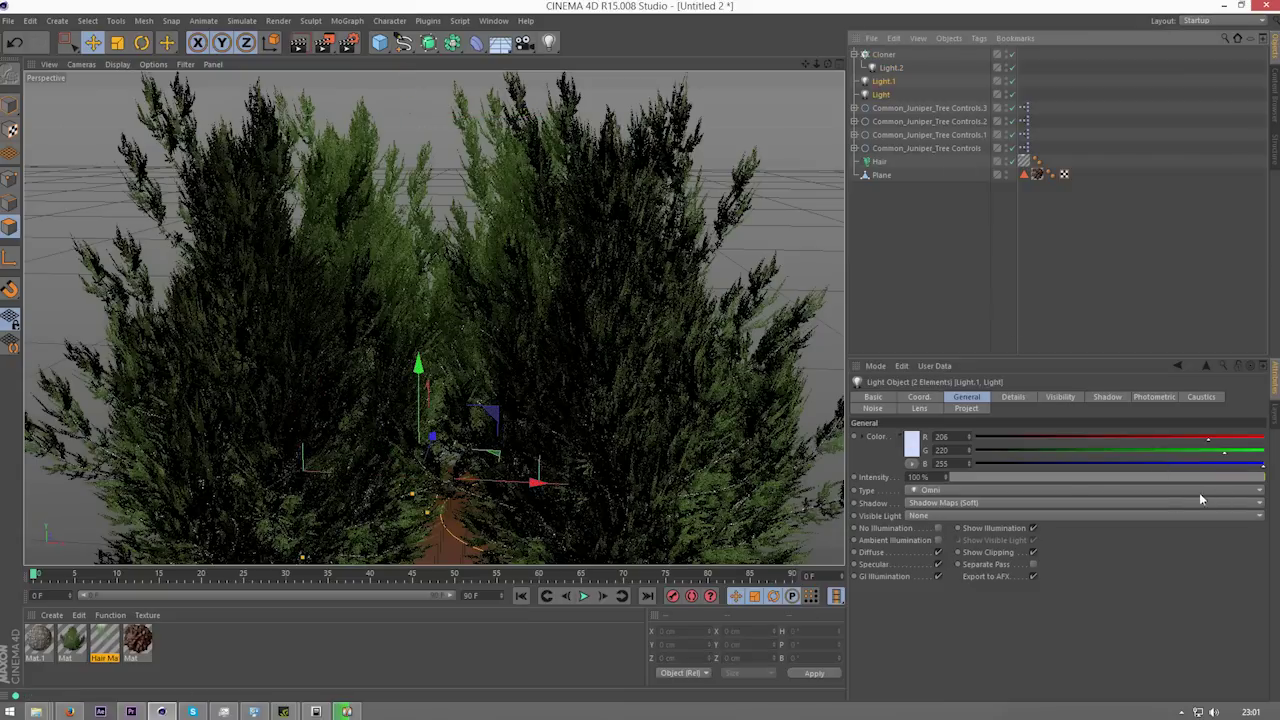
pyautogui.click(1108, 478)
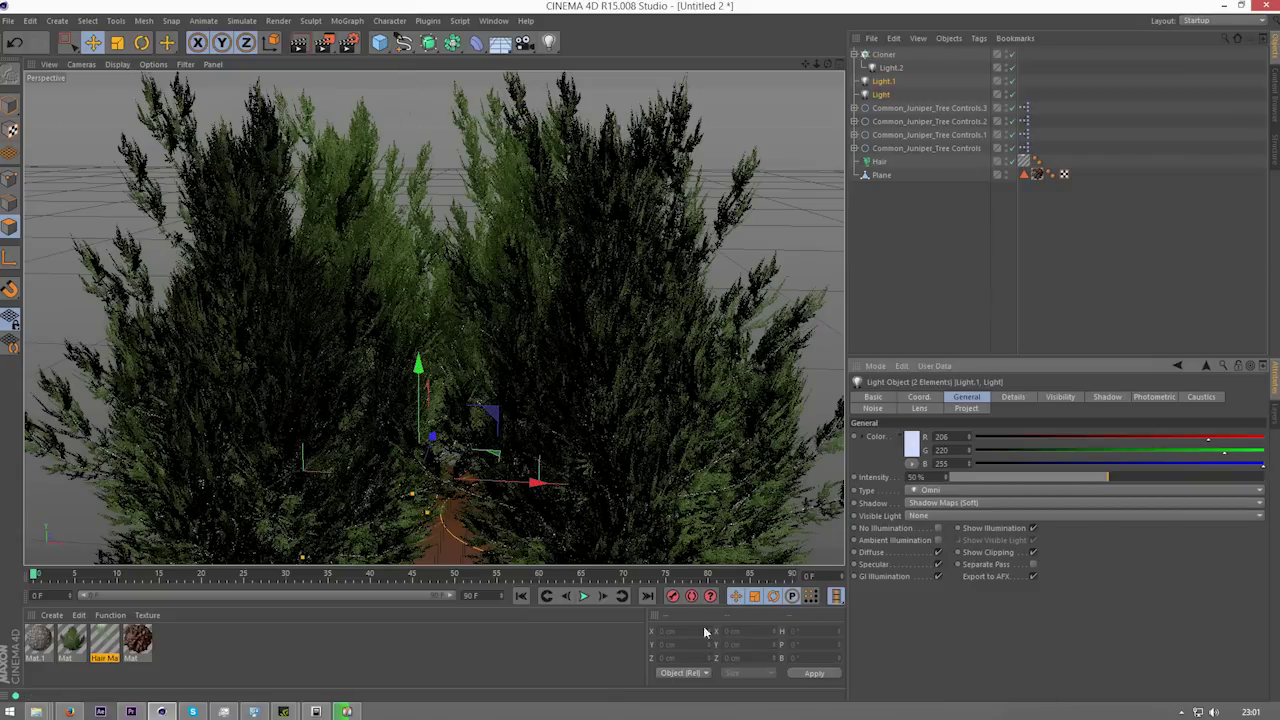
# Step: Frame the ground between the tree trunks and run a test render of the perspective view
pyautogui.moveTo(805, 63); pyautogui.dragTo(805, 2)
pyautogui.moveTo(816, 64); pyautogui.dragTo(820, 66)
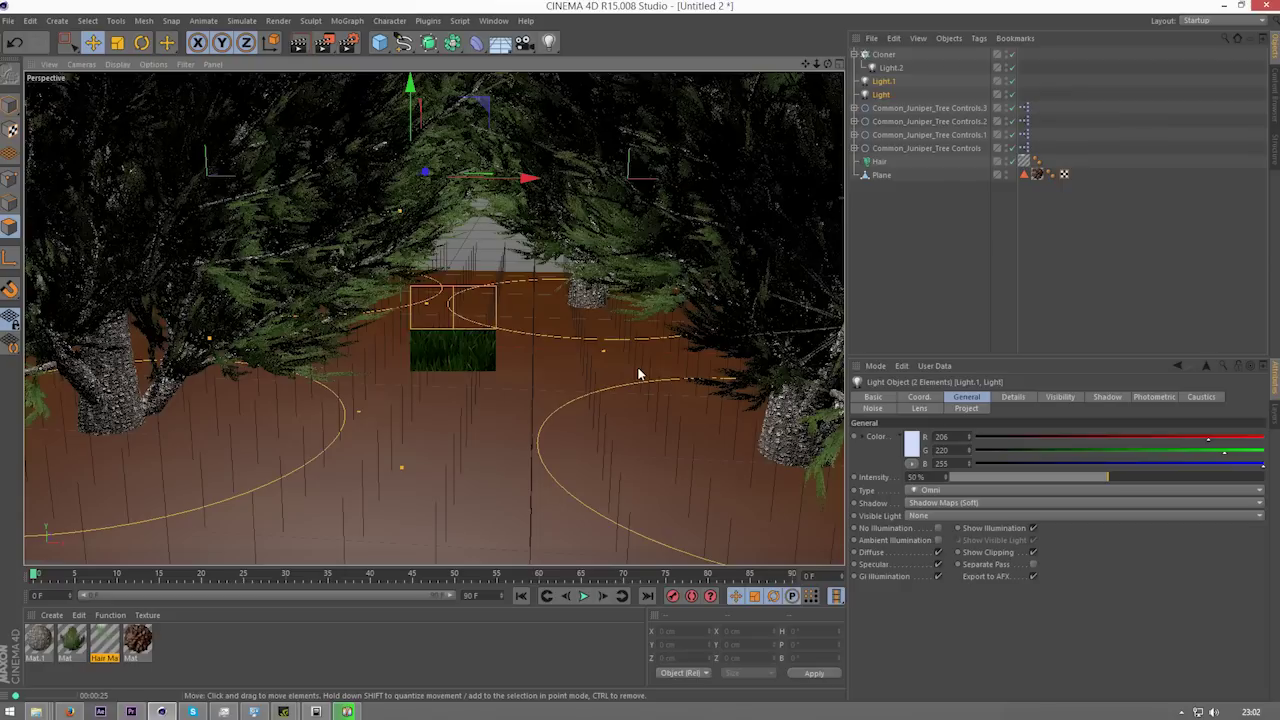
pyautogui.click(930, 288)
pyautogui.click(880, 82)
pyautogui.click(884, 96)
pyautogui.click(881, 81)
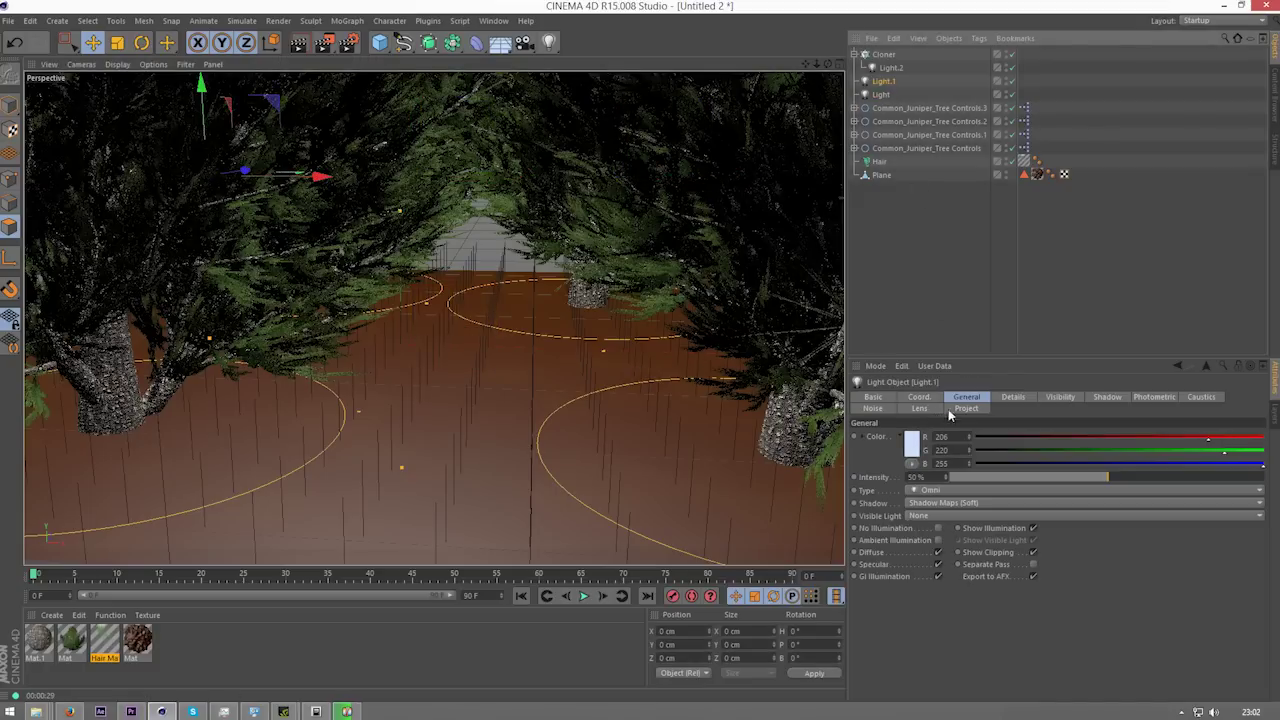
pyautogui.click(914, 441)
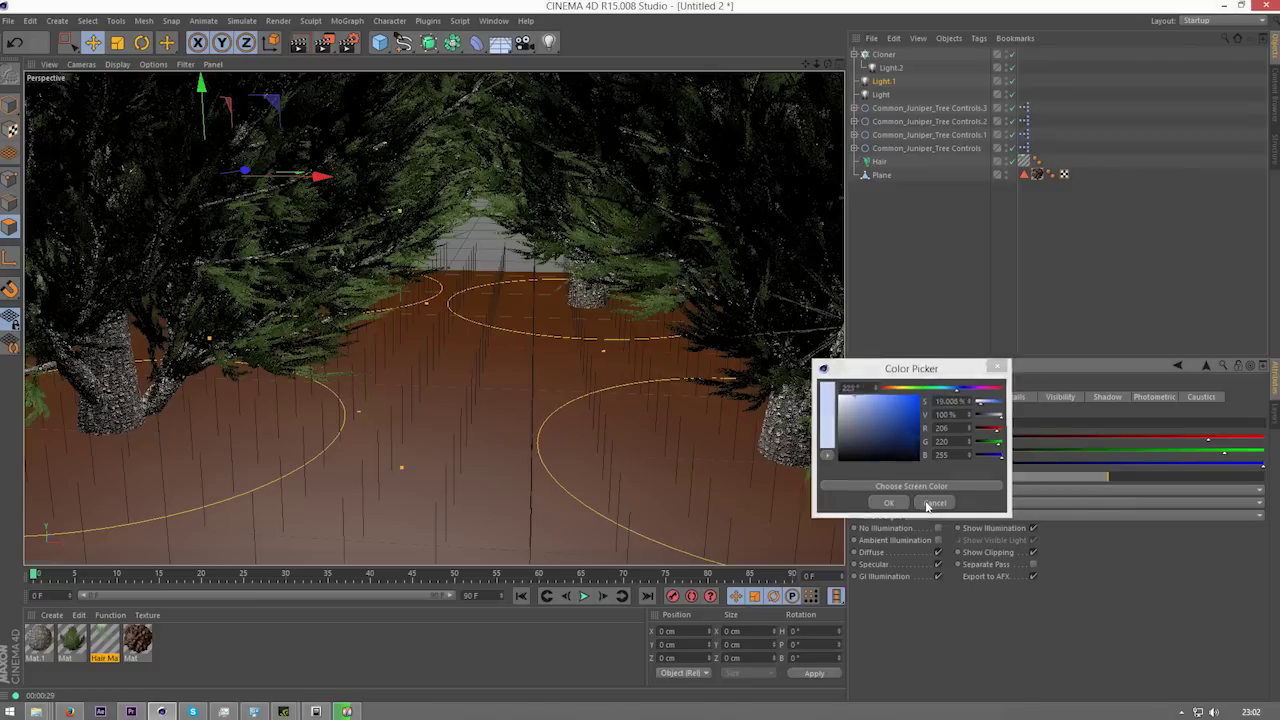
pyautogui.click(928, 503)
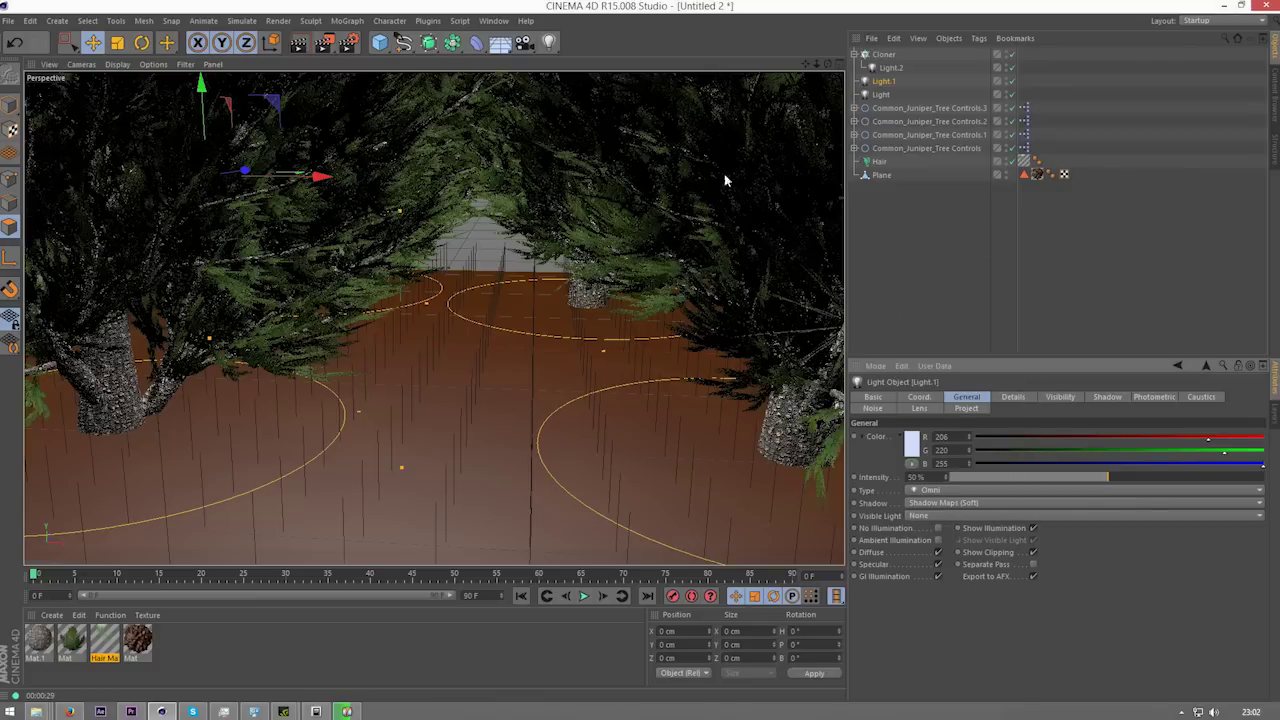
pyautogui.click(500, 42)
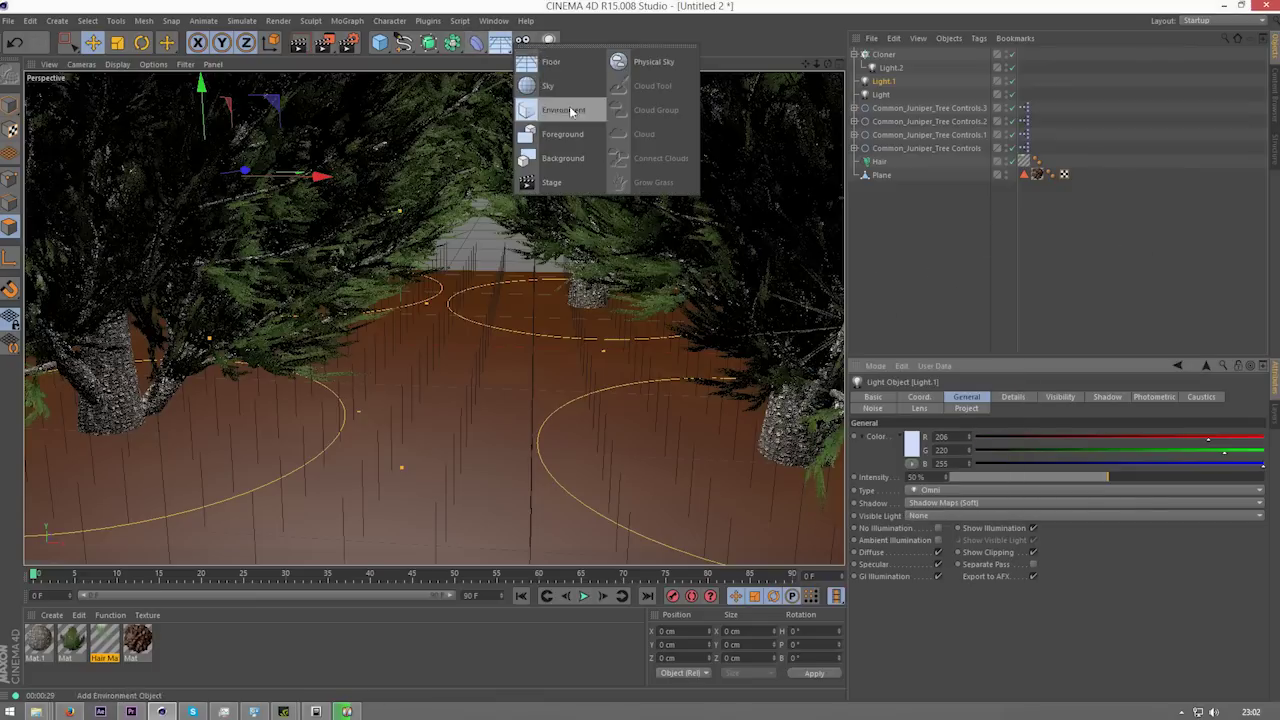
pyautogui.click(1065, 274)
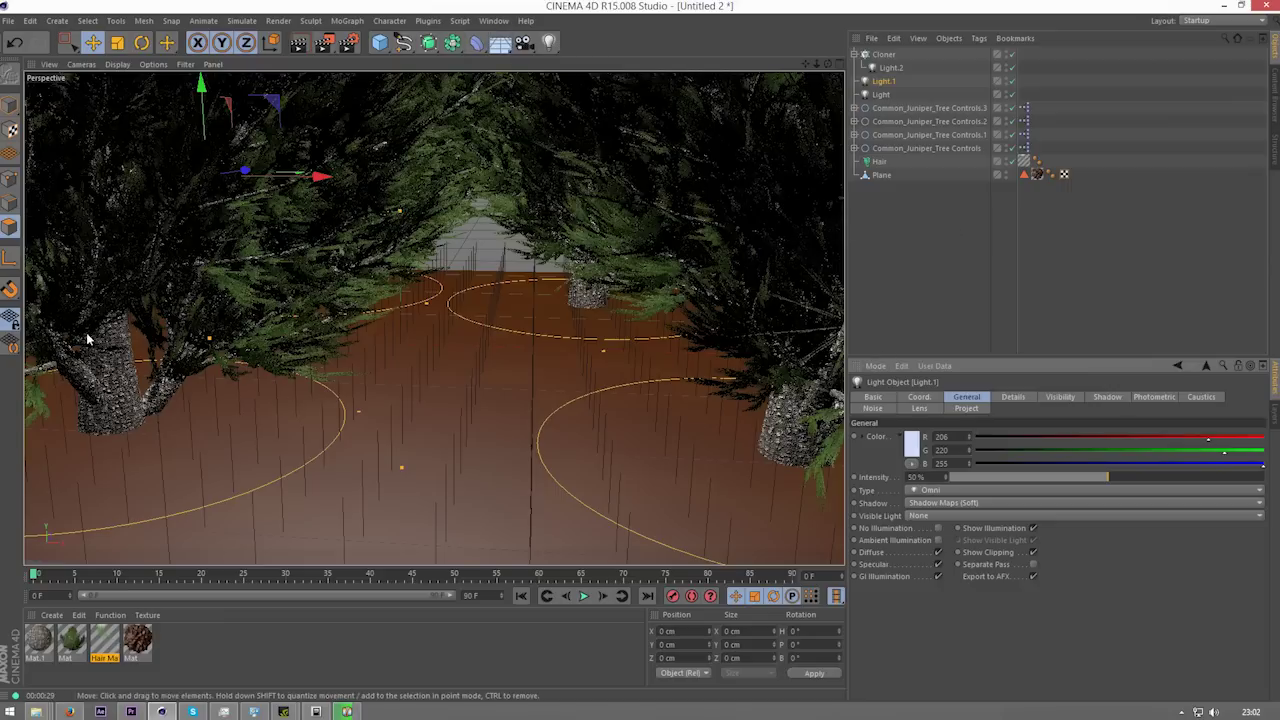
# Step: Create a new material and set its color to near-white, RGB 236, 236, 236
pyautogui.click(243, 677)
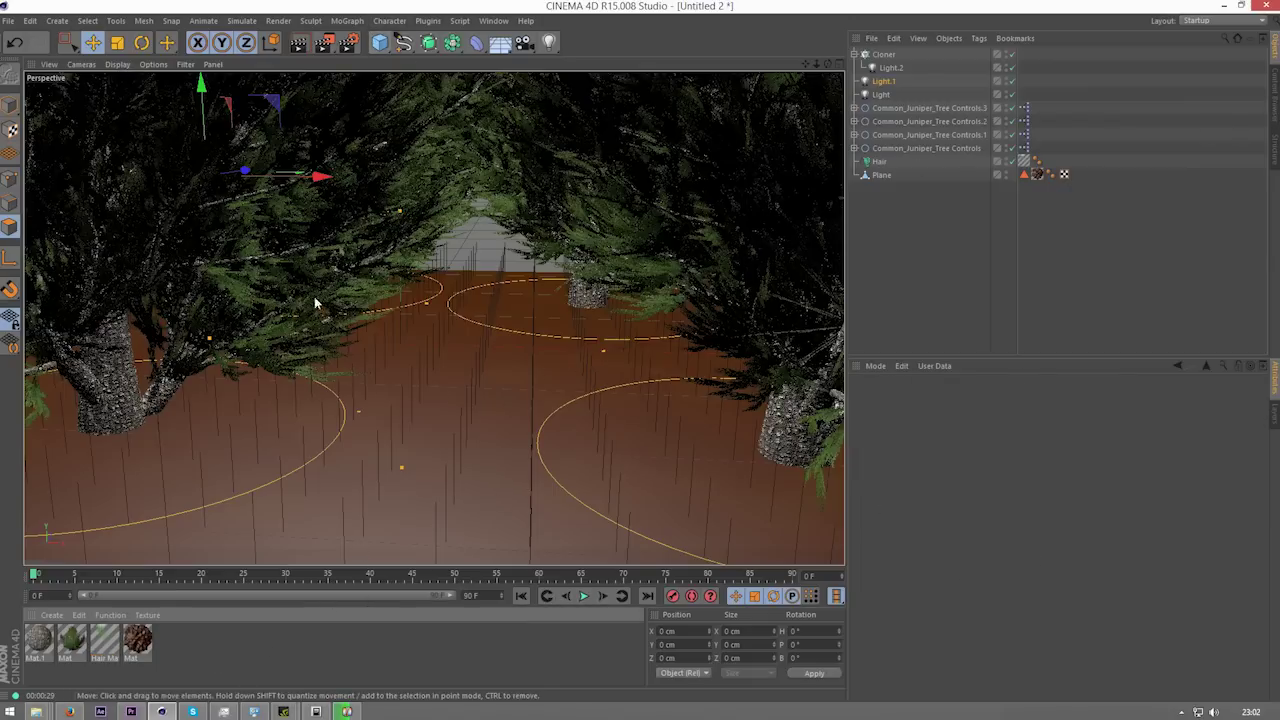
pyautogui.doubleClick(176, 644)
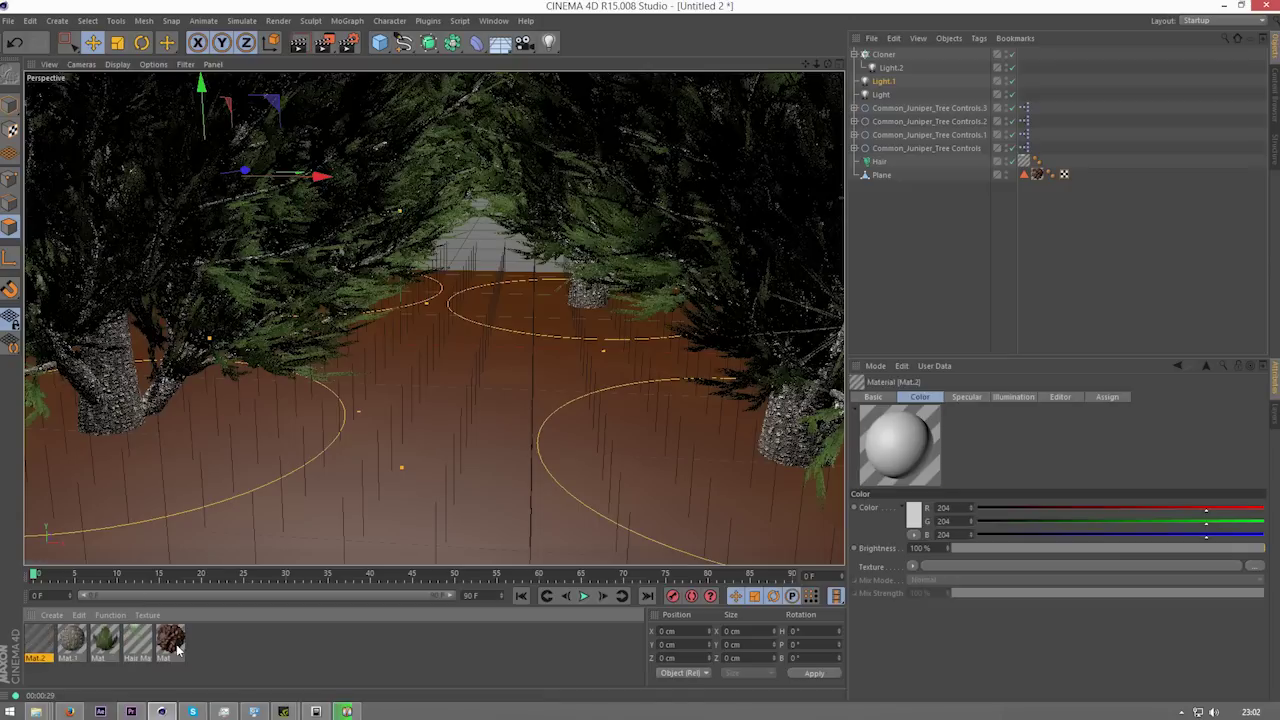
pyautogui.doubleClick(40, 643)
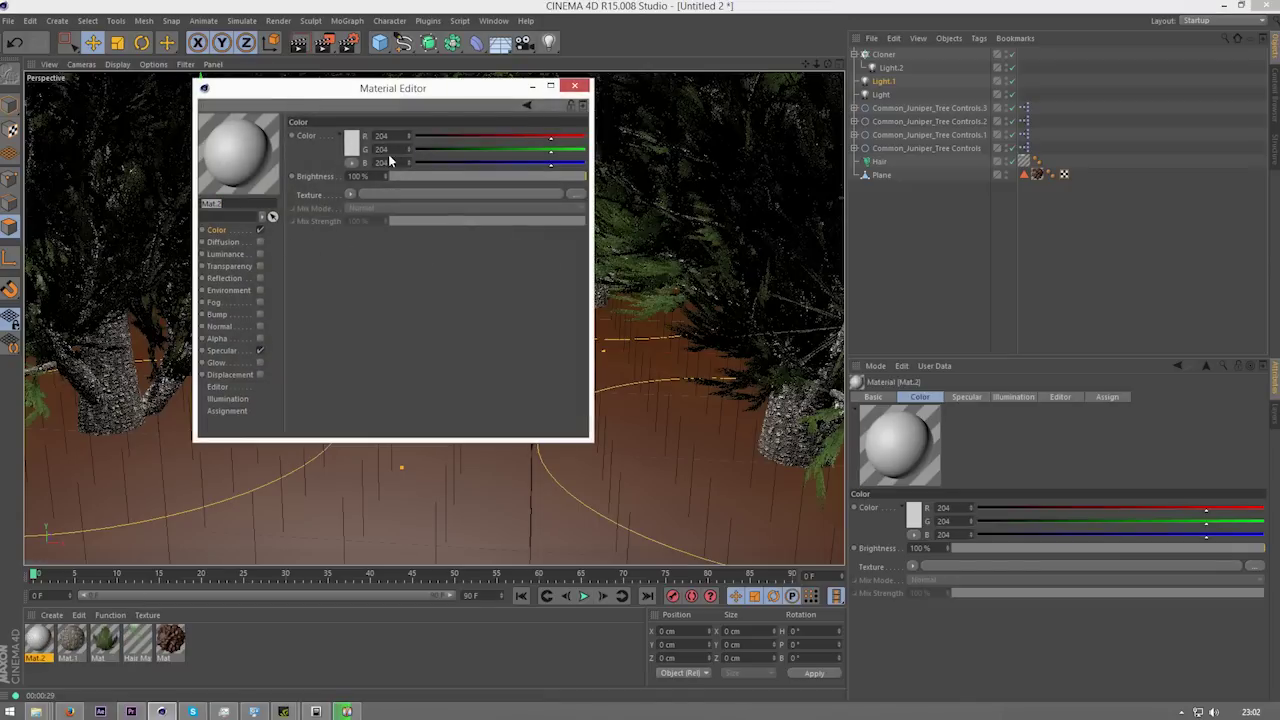
pyautogui.click(343, 152)
pyautogui.moveTo(289, 97); pyautogui.dragTo(279, 97)
pyautogui.click(280, 98)
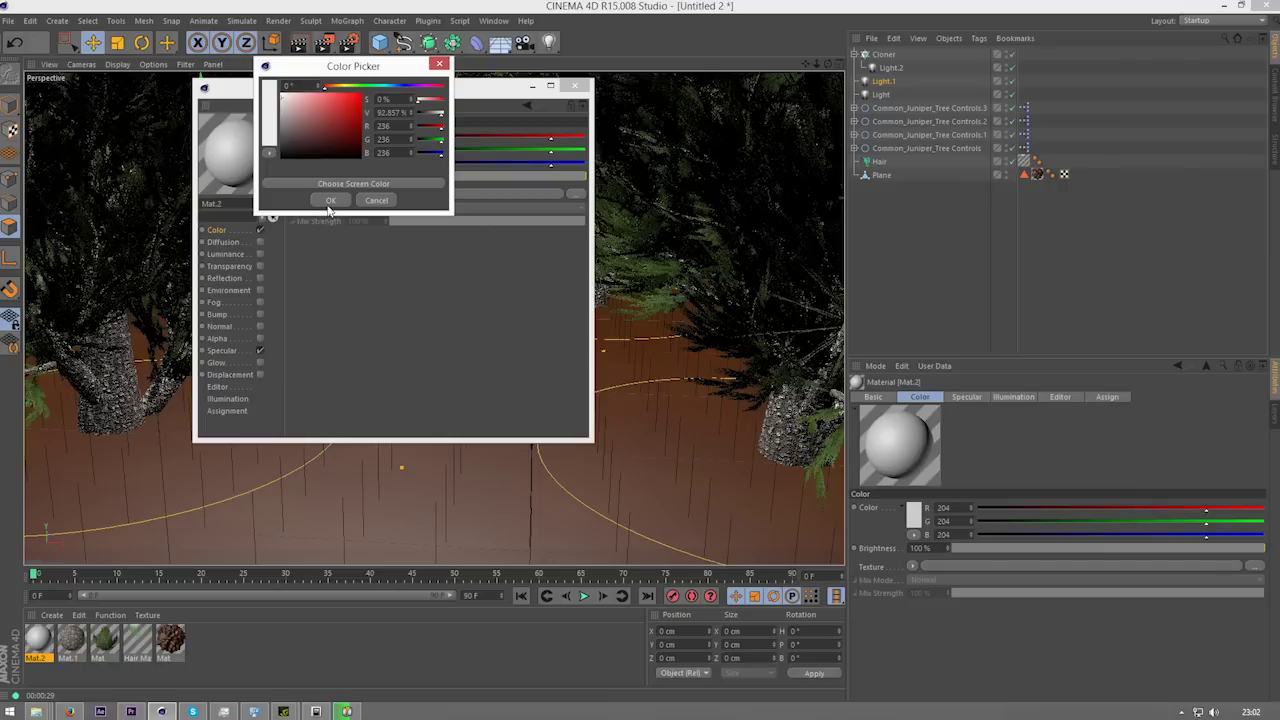
pyautogui.click(331, 200)
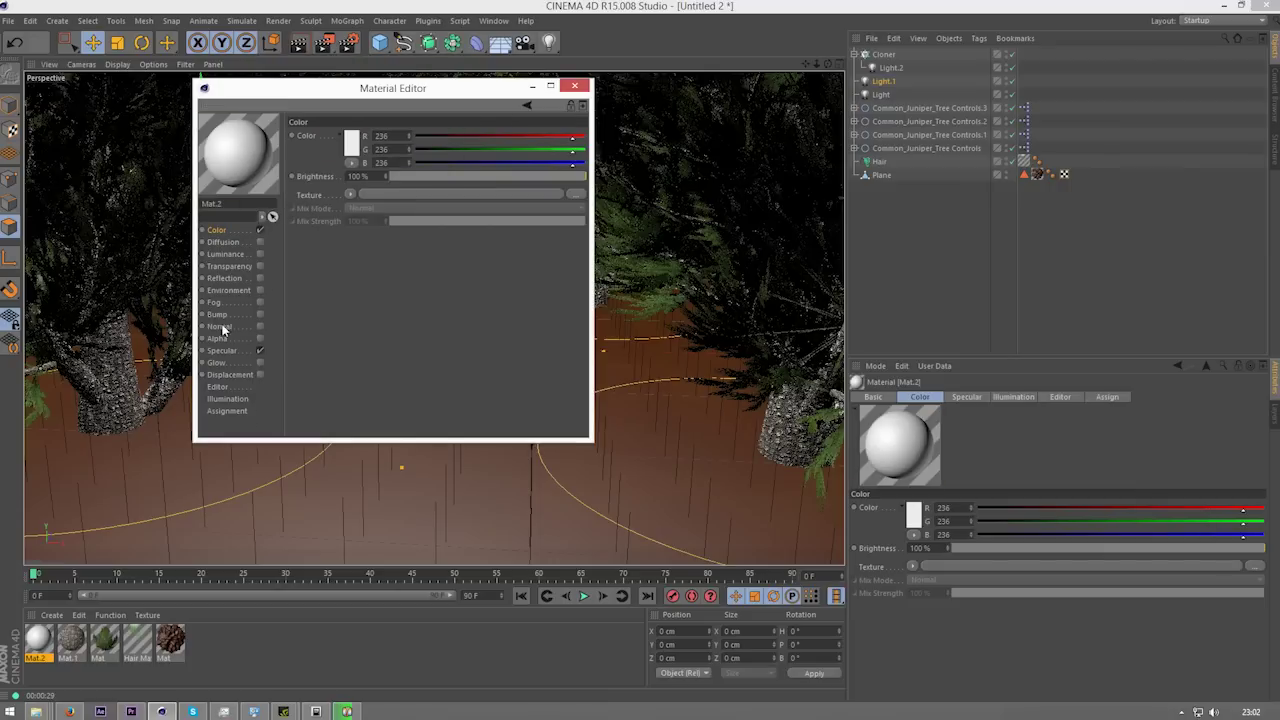
# Step: Enable Glow on the new material with inner strength 10 % and outer strength 10 %
pyautogui.click(229, 365)
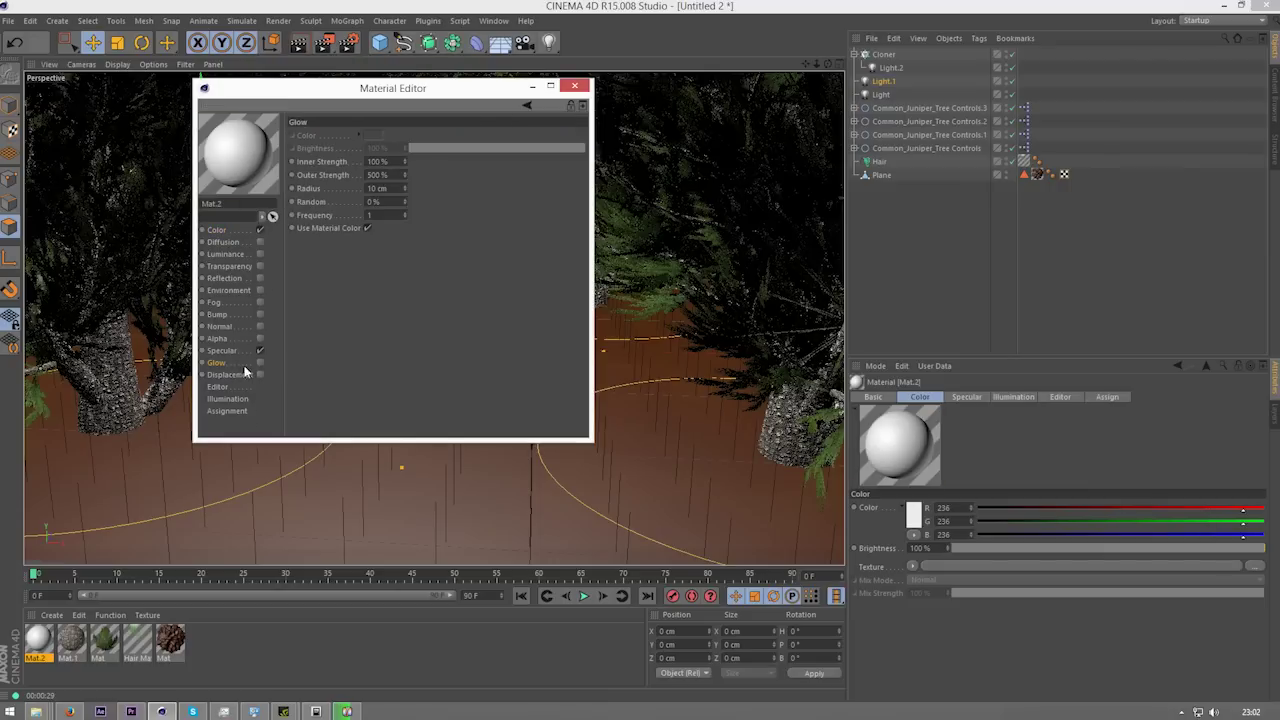
pyautogui.click(260, 362)
pyautogui.write('10')
pyautogui.press('Tab')
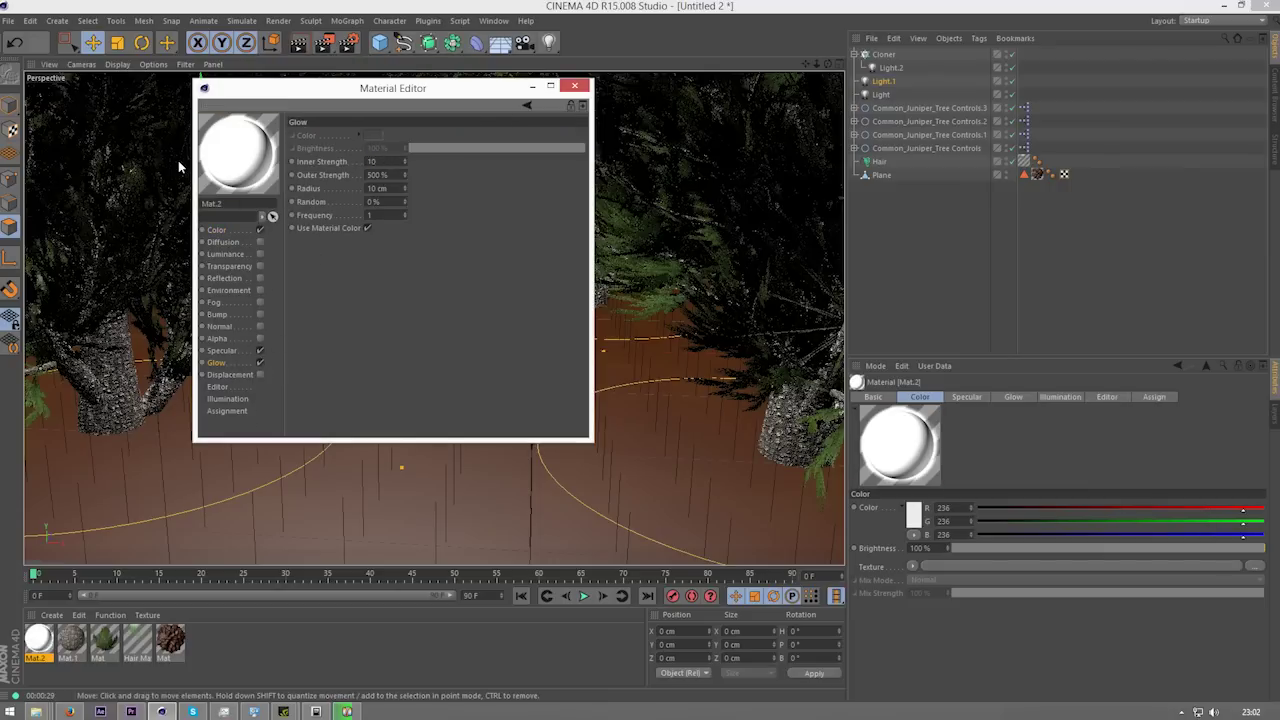
pyautogui.write('10')
pyautogui.press('Return')
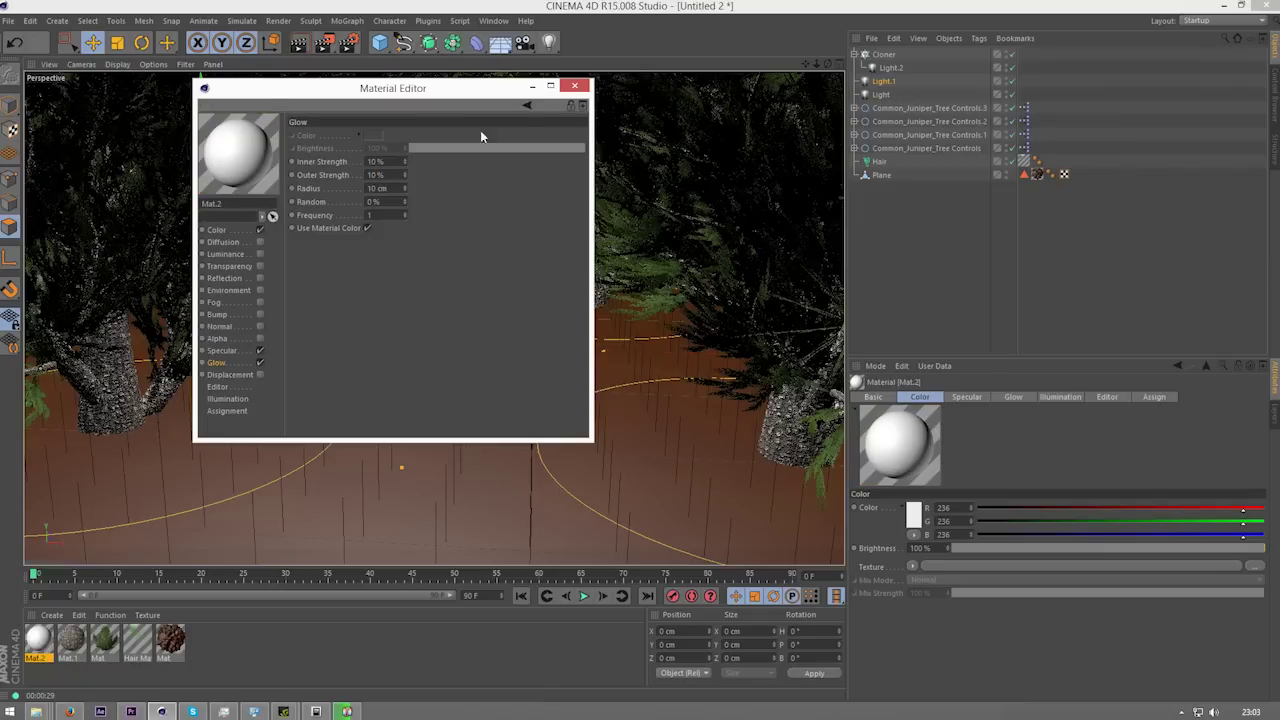
# Step: Set the material's preview to Double Torus (GI) and close the material editor
pyautogui.rightClick(251, 142)
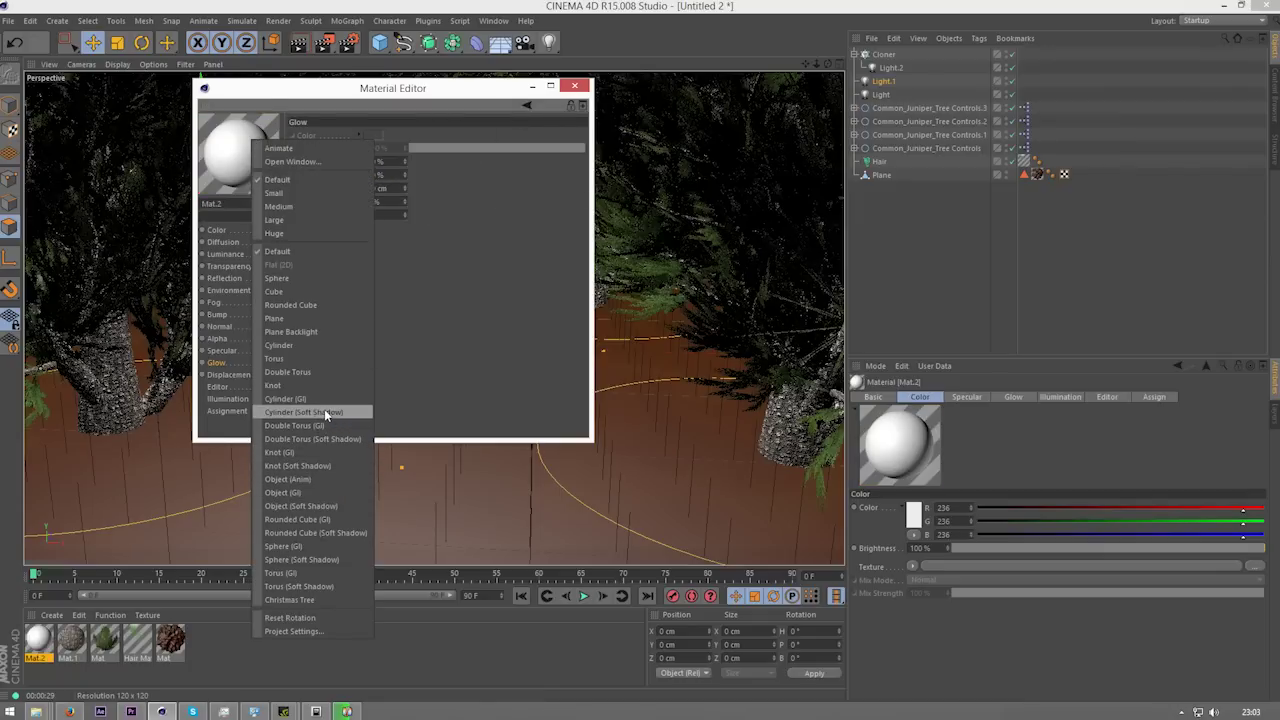
pyautogui.click(300, 425)
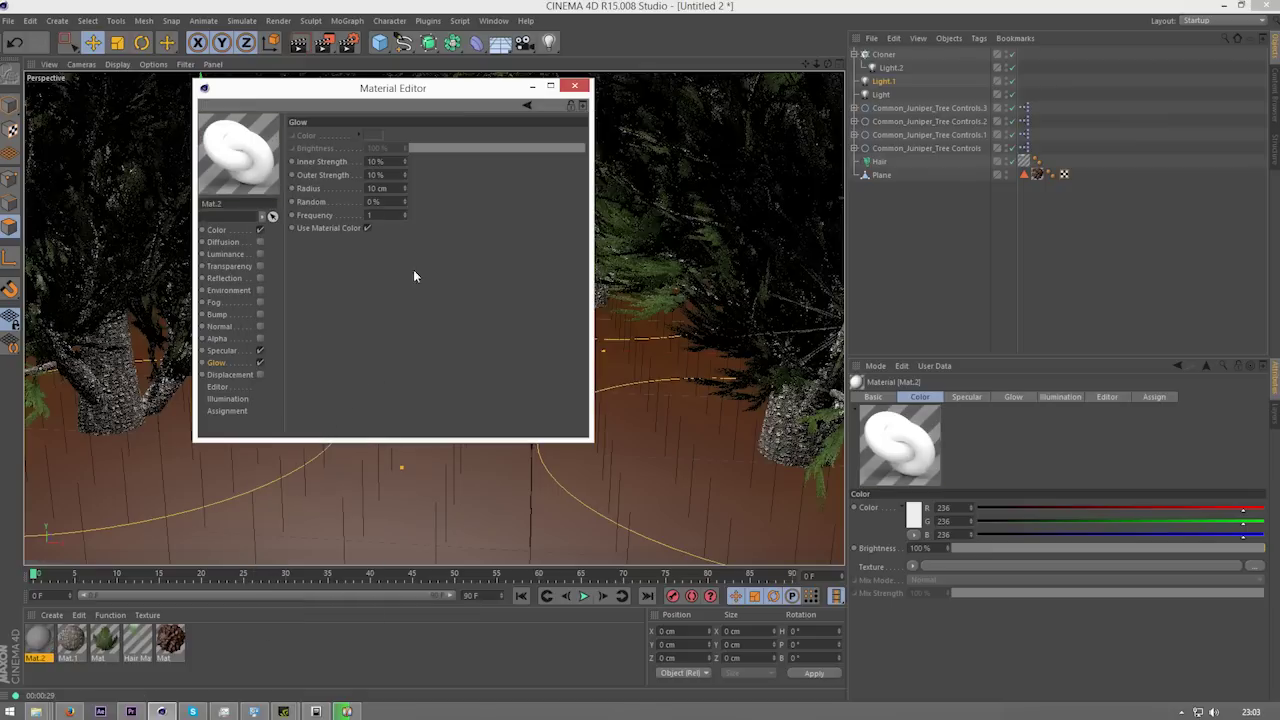
pyautogui.click(574, 86)
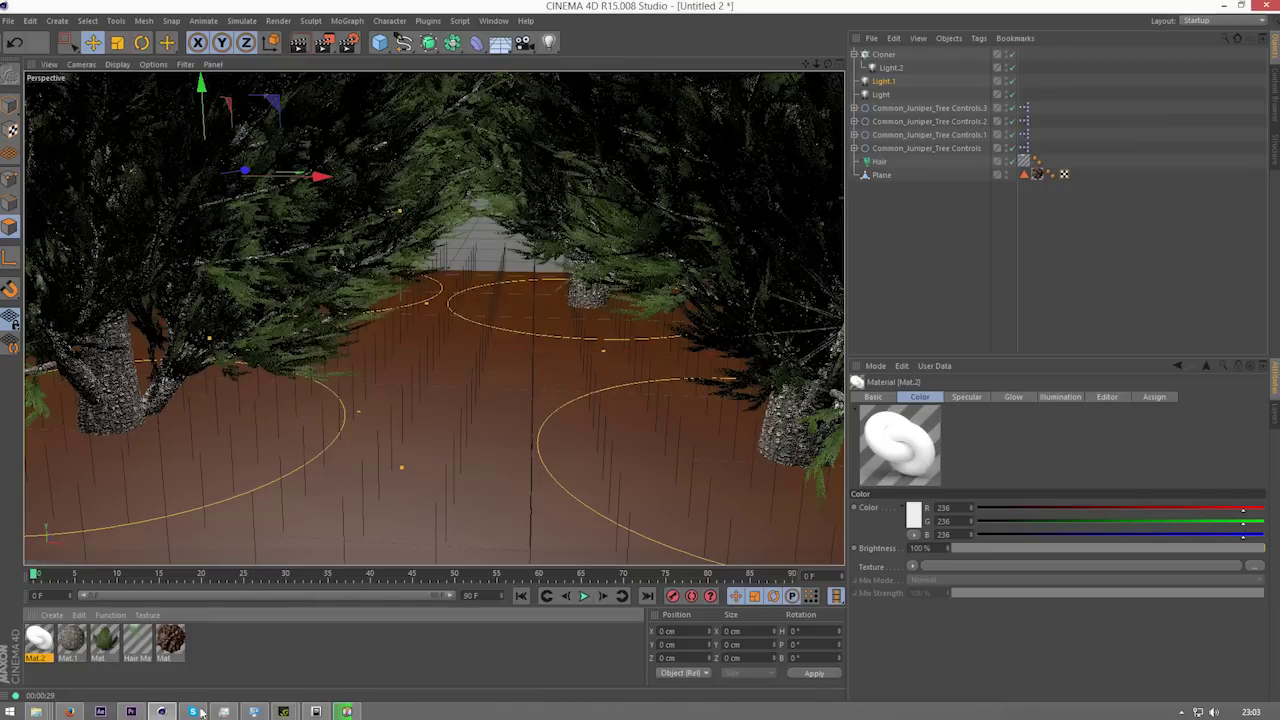
# Step: Look through the material packs in the content library, including the Grunge and Rock folder, and return to the object list
pyautogui.click(1274, 95)
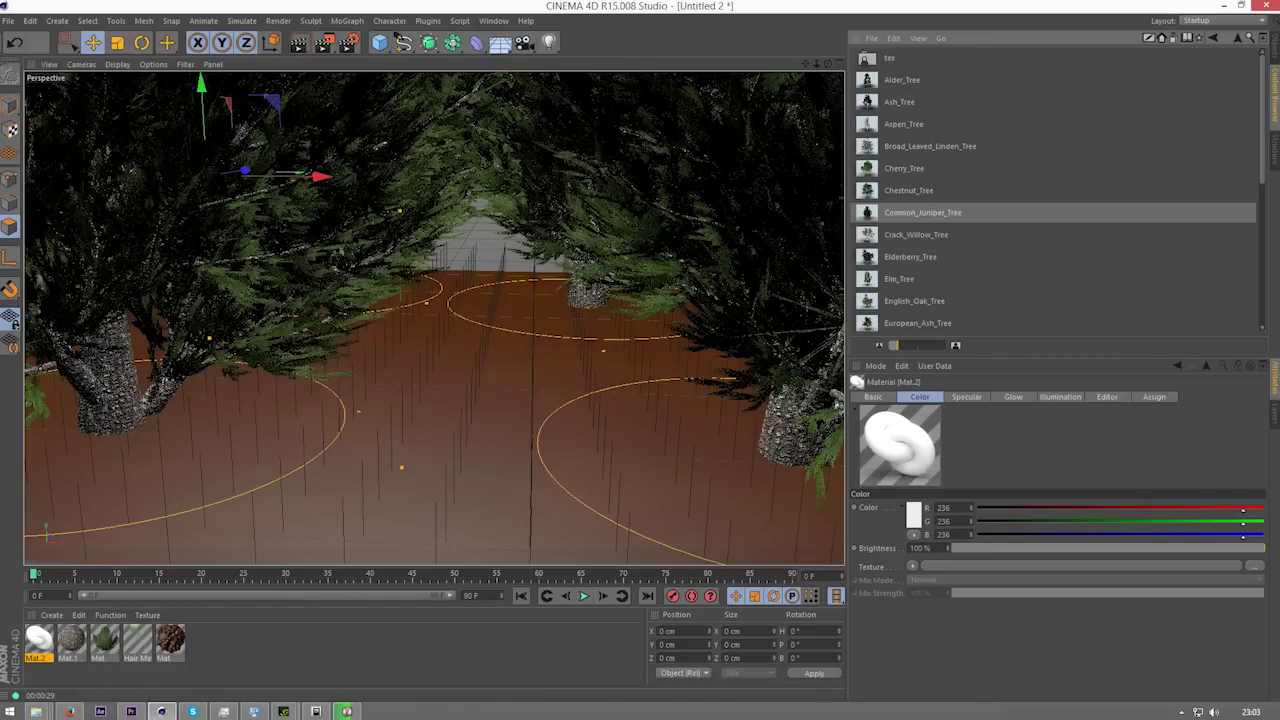
pyautogui.click(1211, 43)
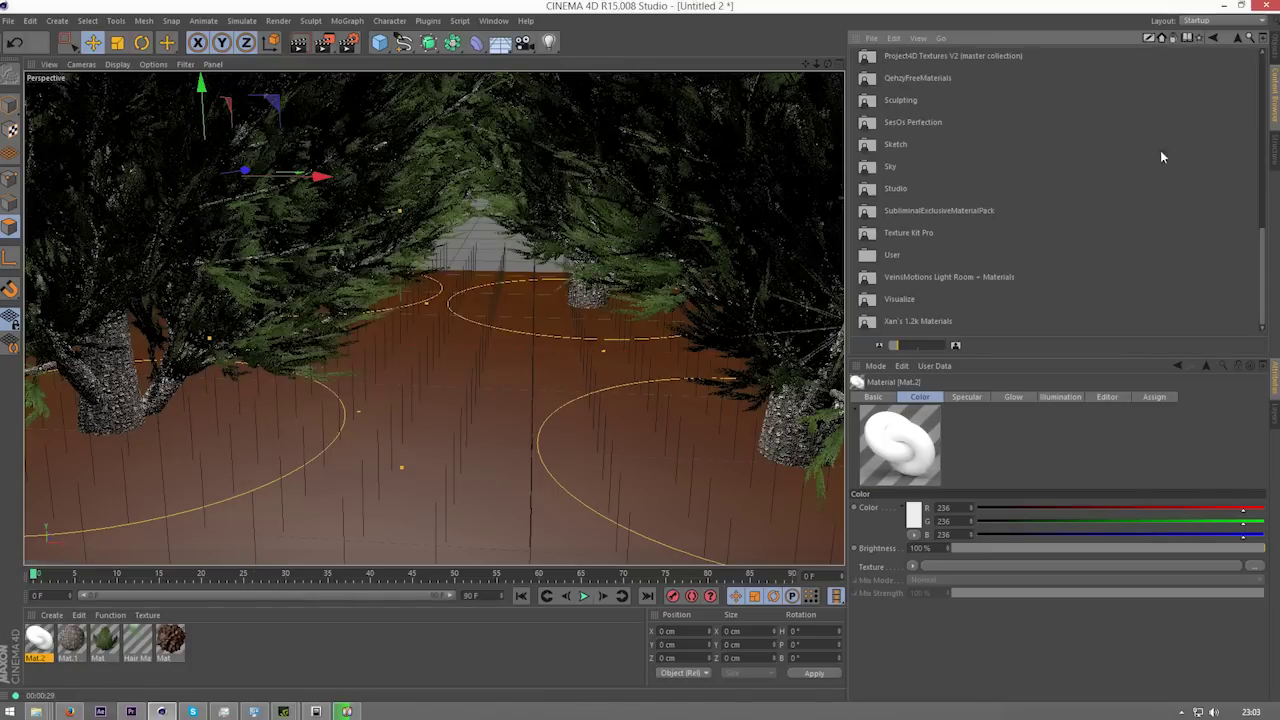
pyautogui.scroll(5, 929, 161)
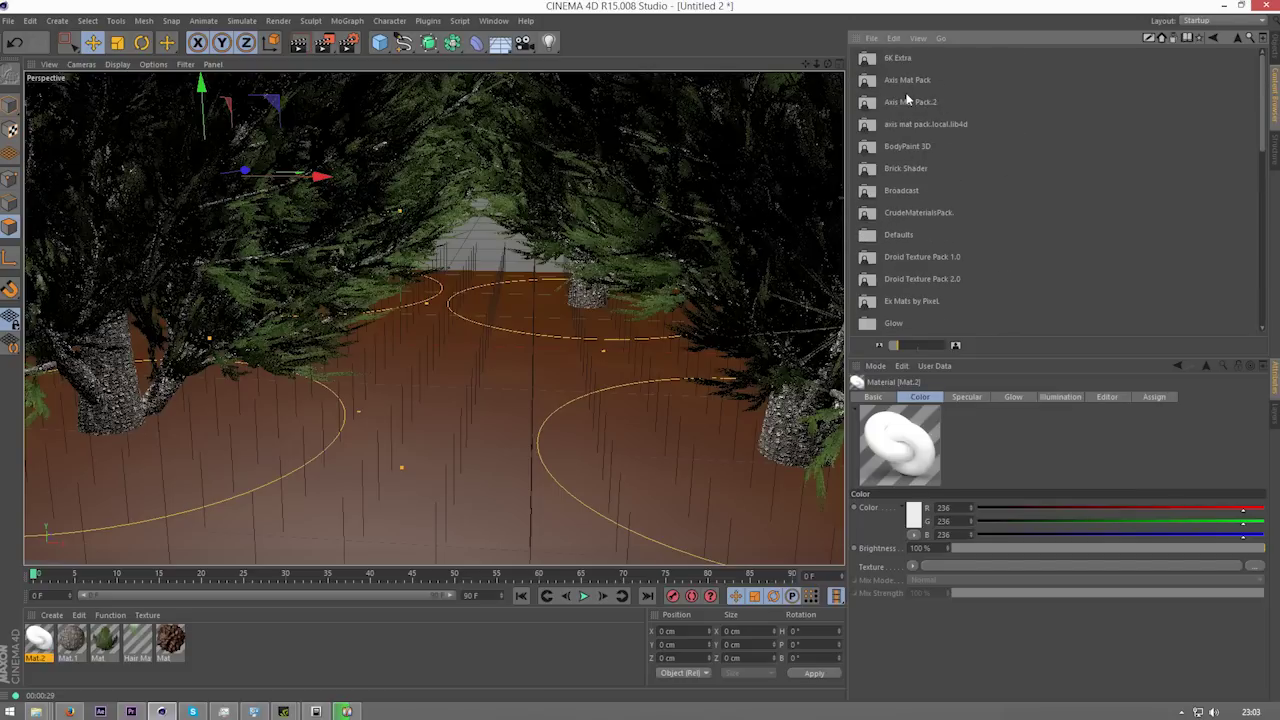
pyautogui.scroll(-5, 932, 80)
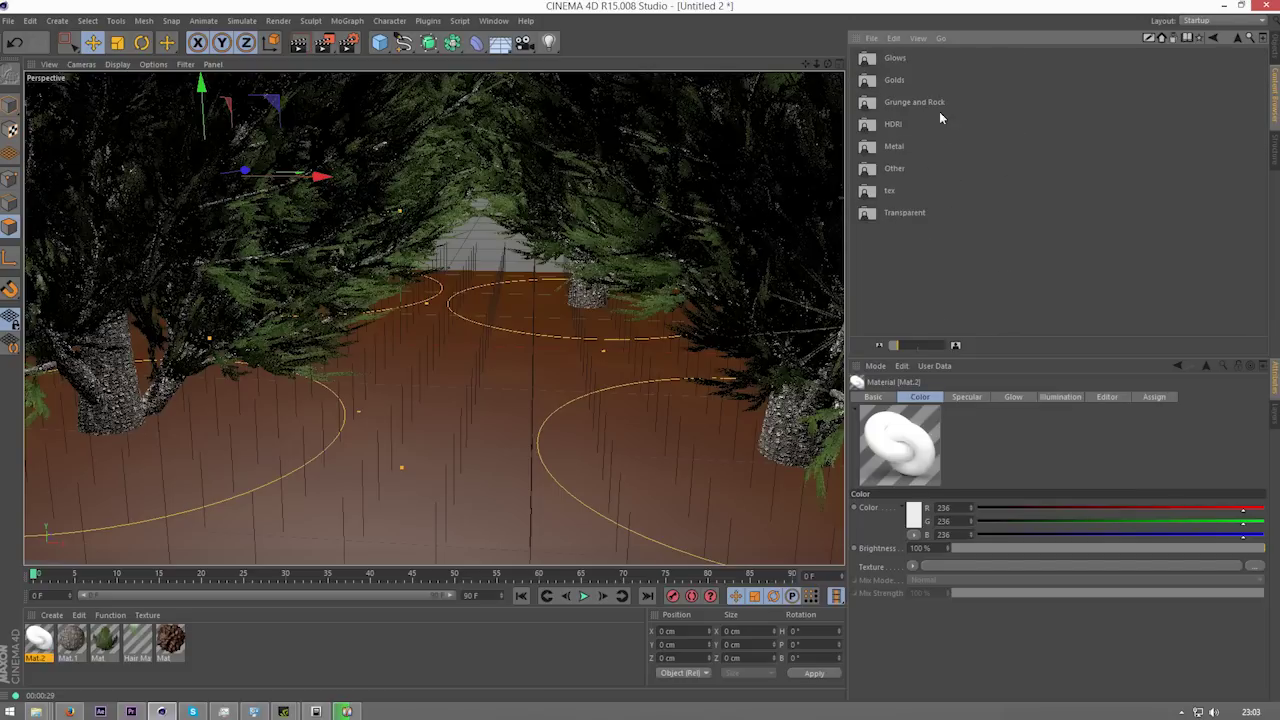
pyautogui.doubleClick(912, 102)
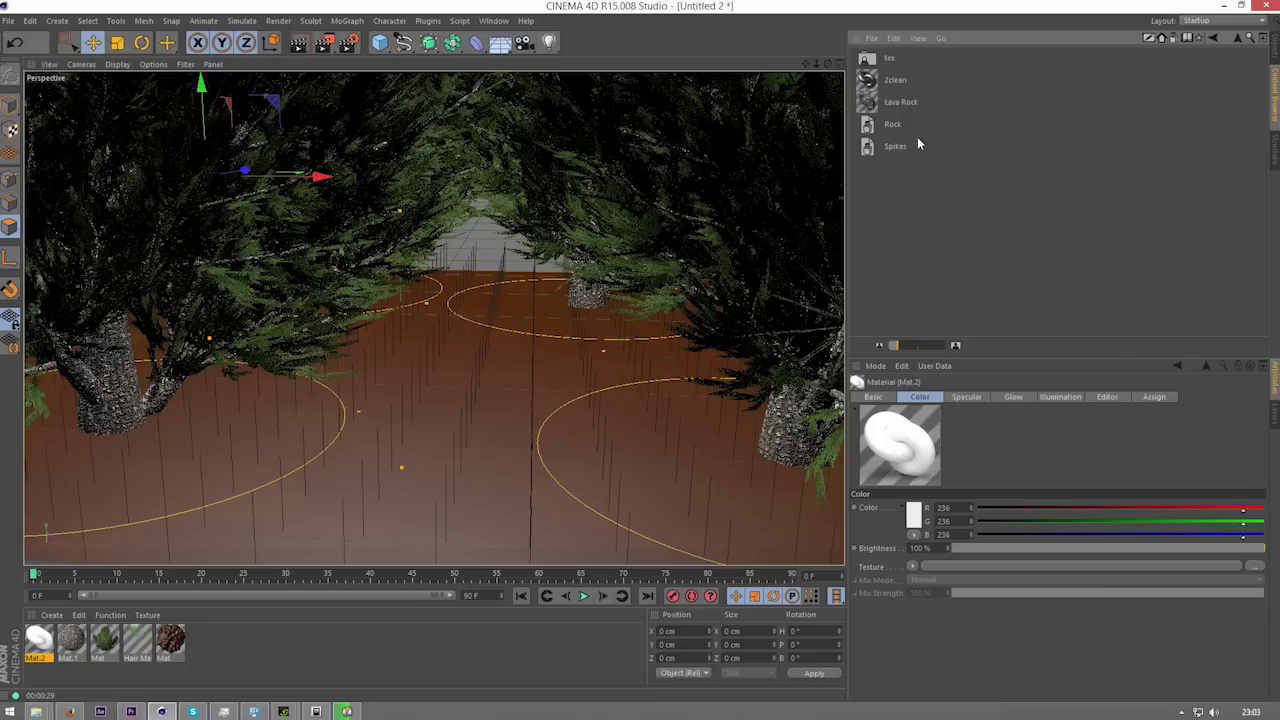
pyautogui.click(906, 125)
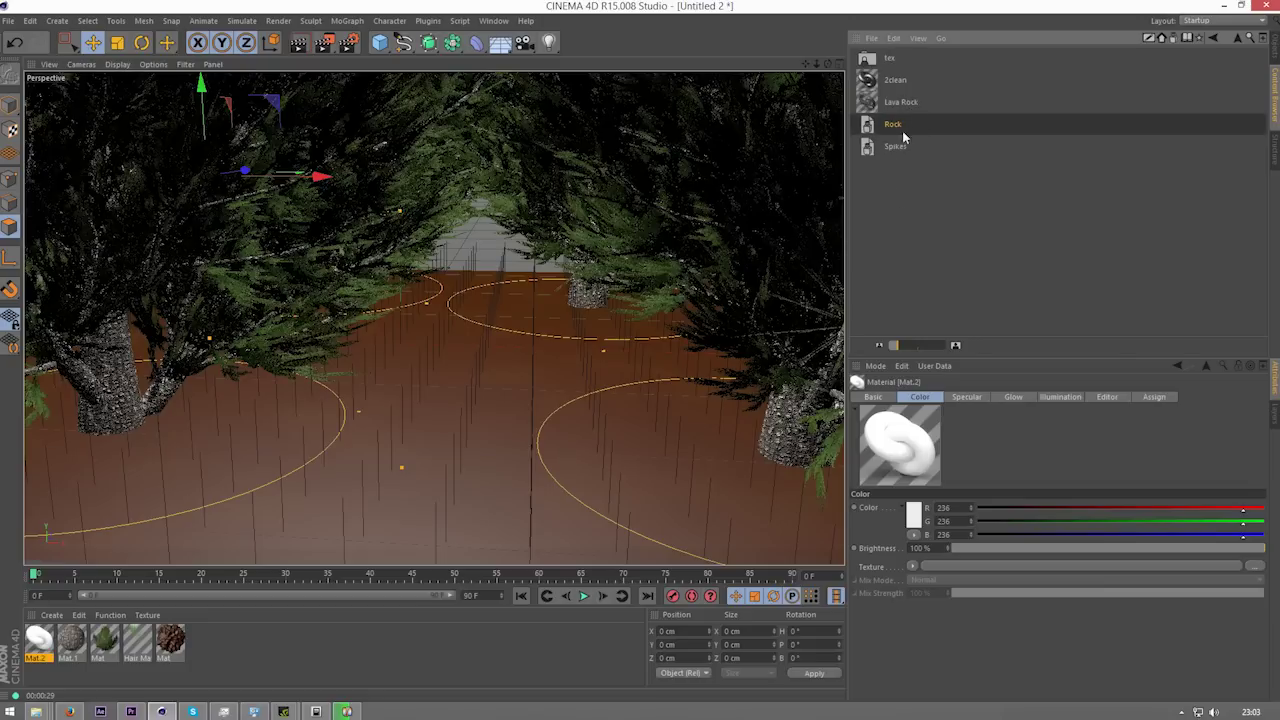
pyautogui.click(1173, 38)
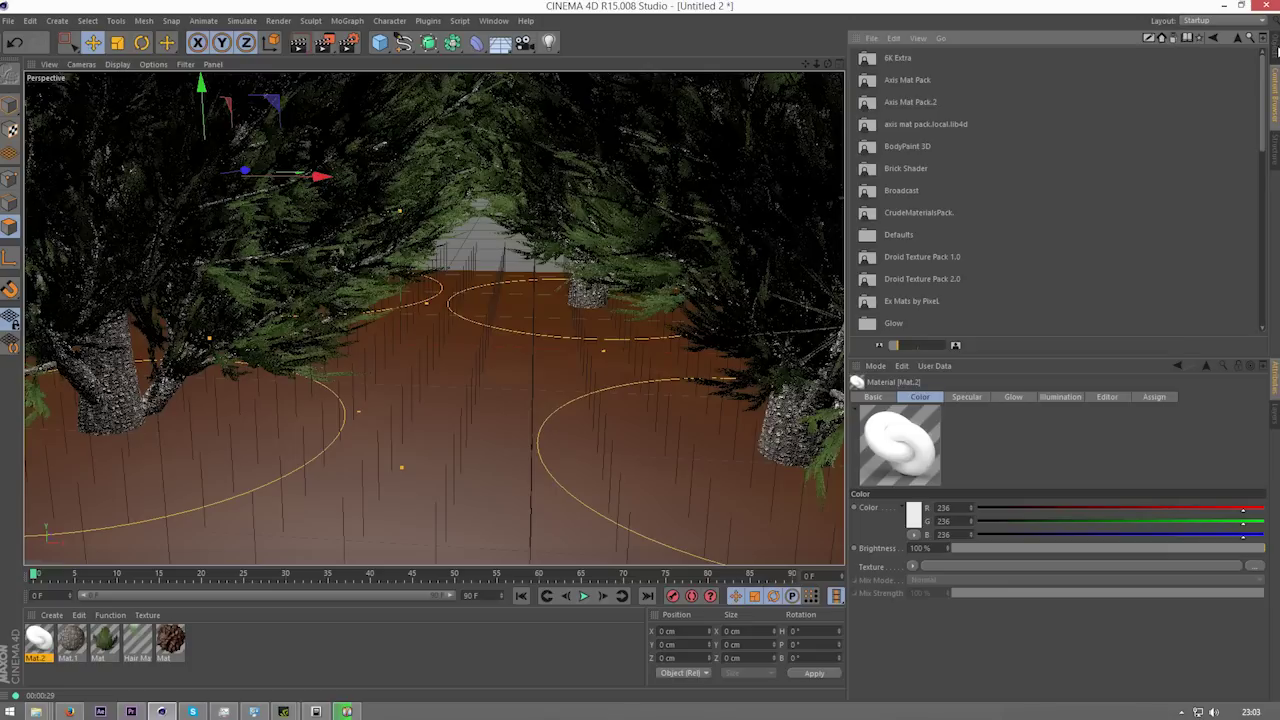
pyautogui.click(1275, 75)
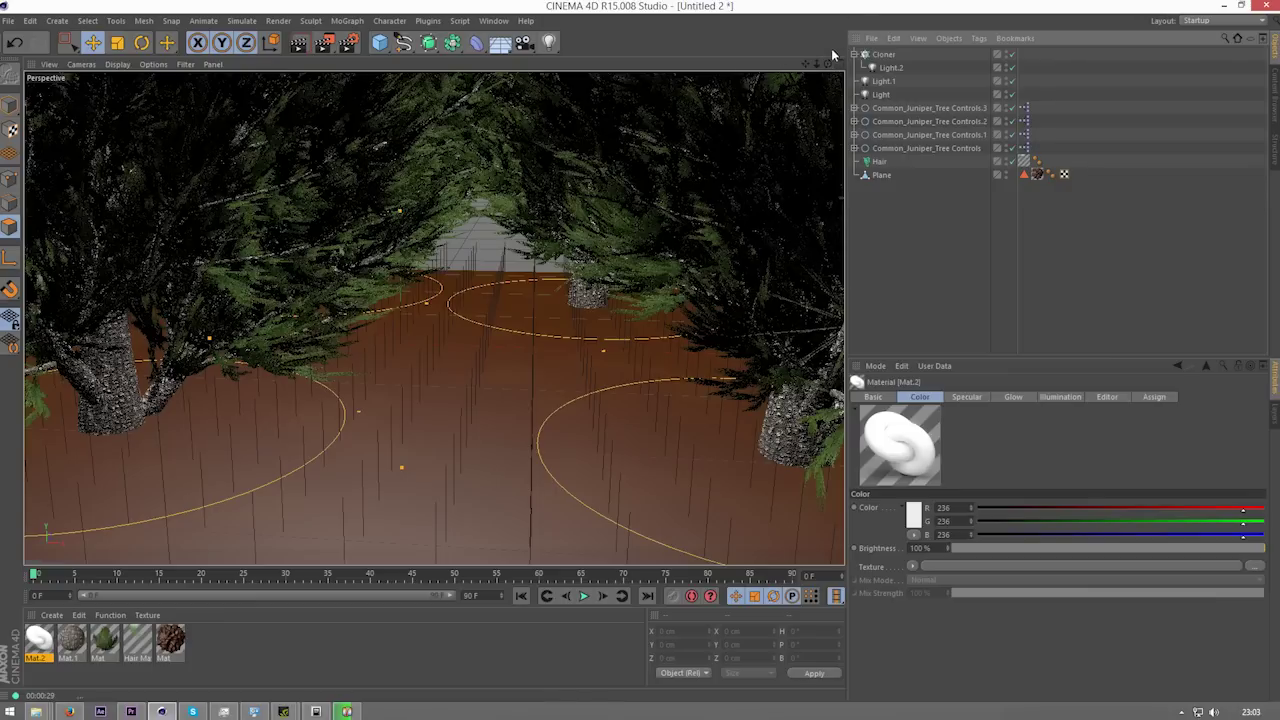
pyautogui.moveTo(828, 64)
pyautogui.mouseDown()
pyautogui.moveTo(828, 150)
pyautogui.moveTo(828, 72)
pyautogui.moveTo(828, 150)
pyautogui.moveTo(828, 112)
pyautogui.moveTo(795, 92)
pyautogui.moveTo(832, 63)
pyautogui.mouseUp()
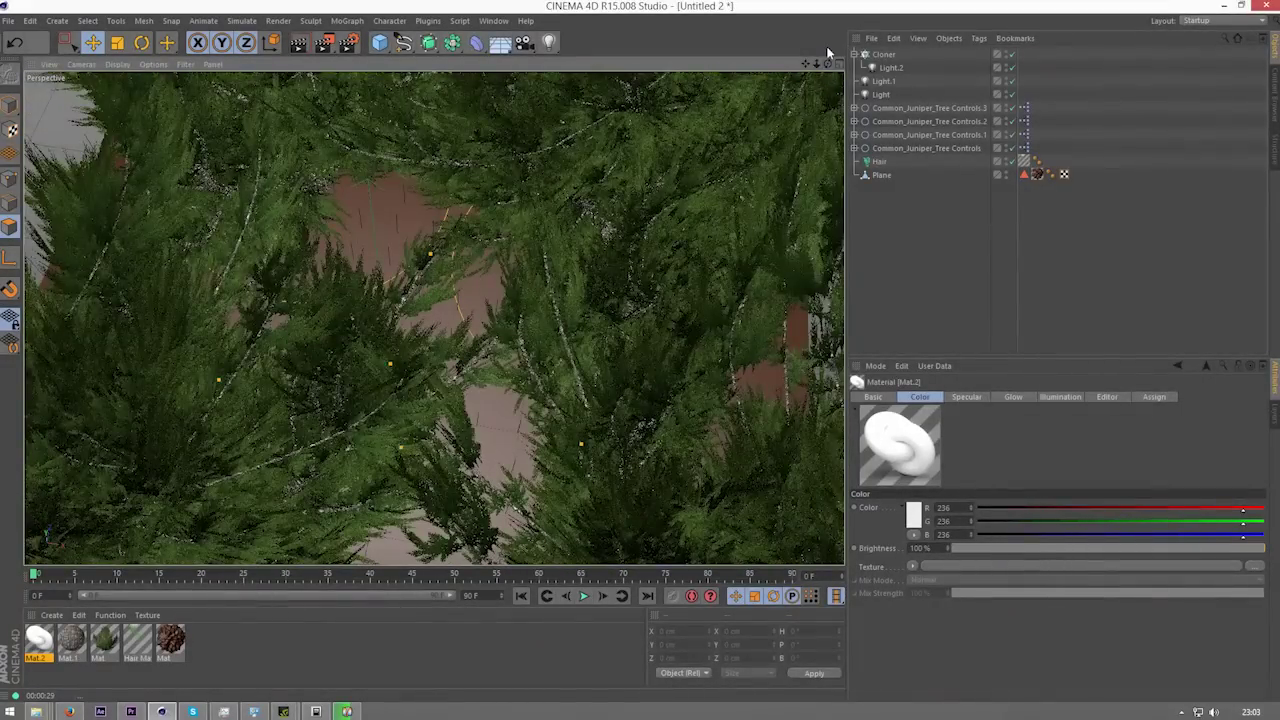